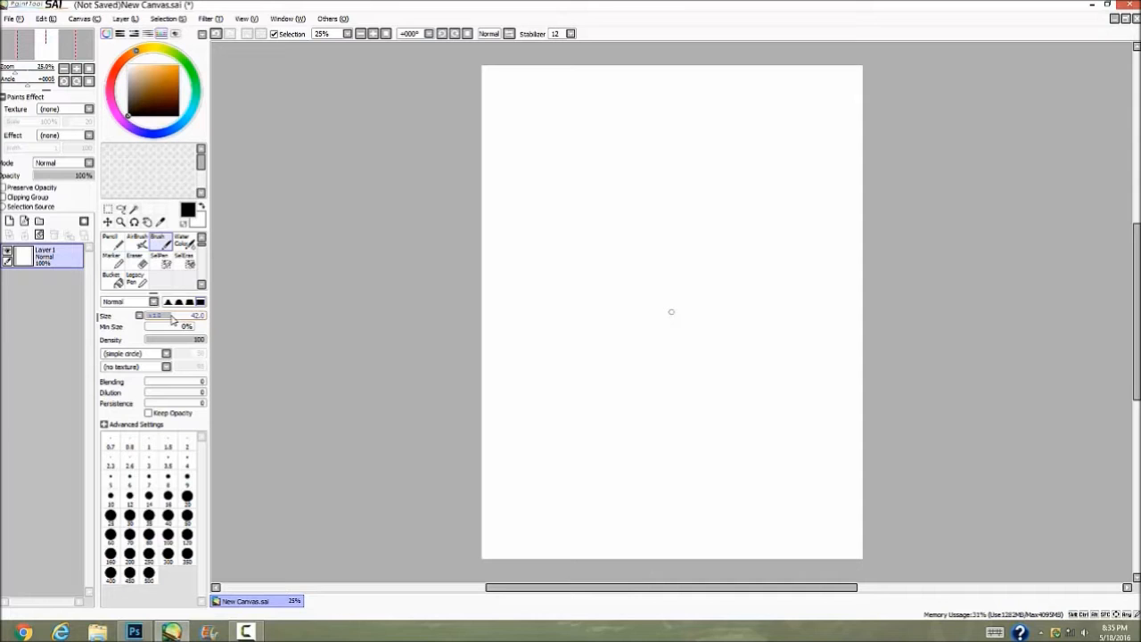
mouse_move(1133, 264)
left_mouse_down()
mouse_move(1132, 249)
mouse_move(1131, 273)
left_mouse_up()
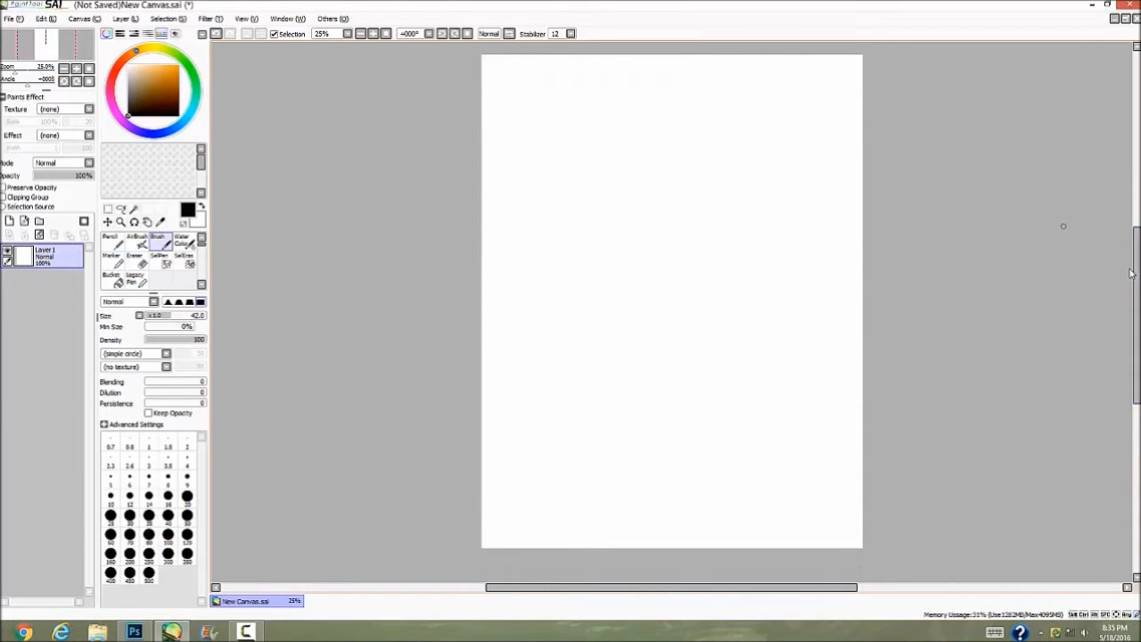
left_click(134, 632)
mouse_move(172, 633)
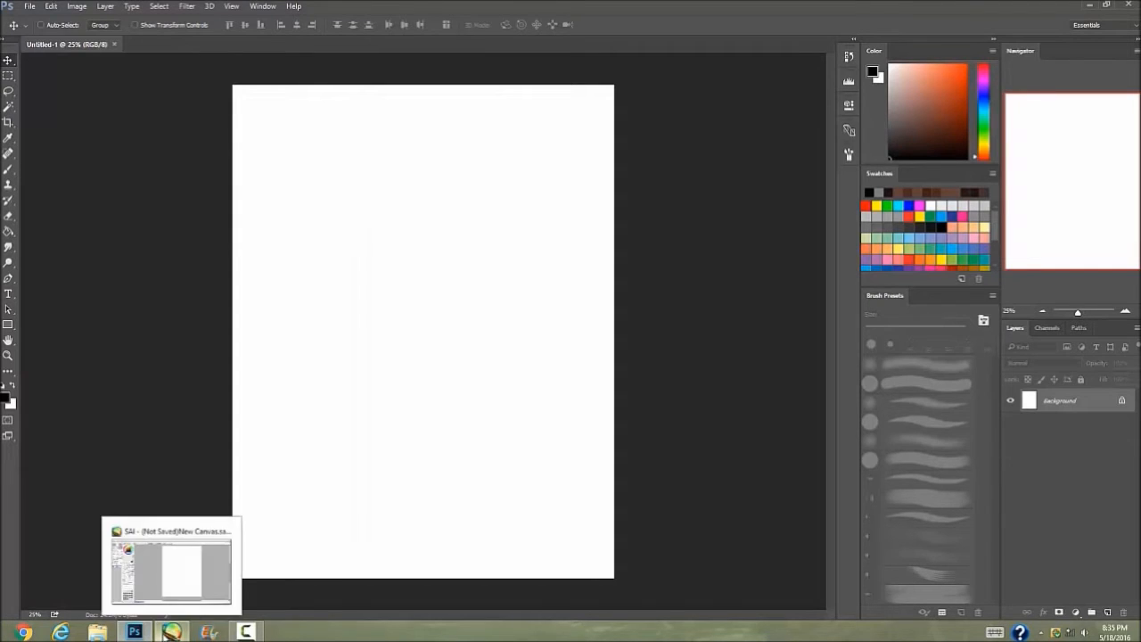
left_click(186, 584)
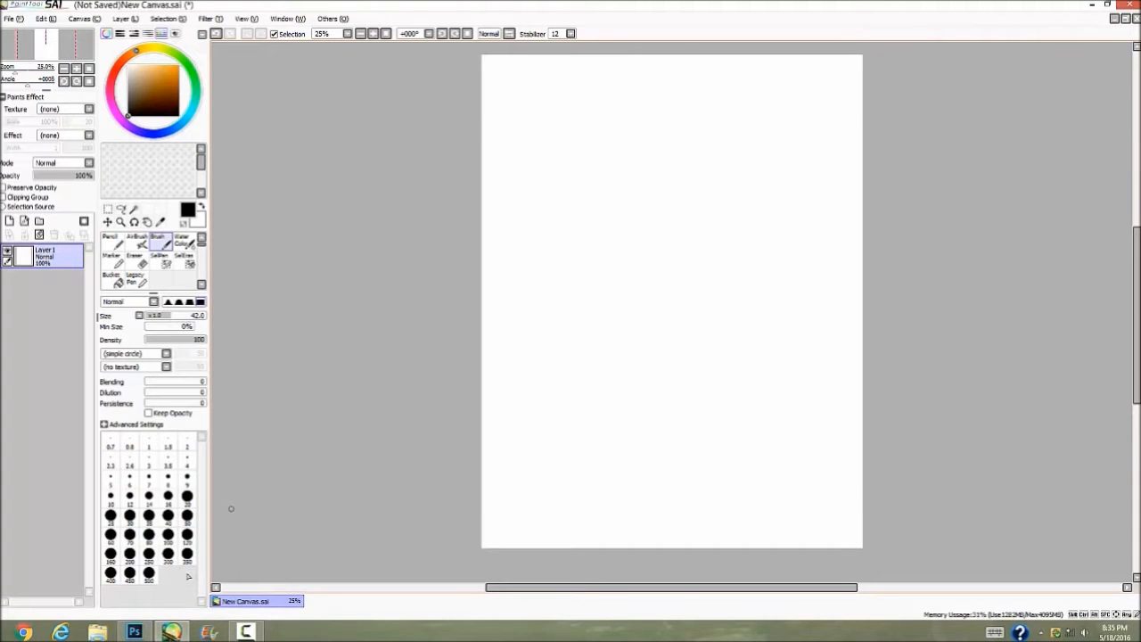
Handwrite the heading "#1 Blending" in black near the canvas's upper edge with the Brush at size 38.
left_click(165, 318)
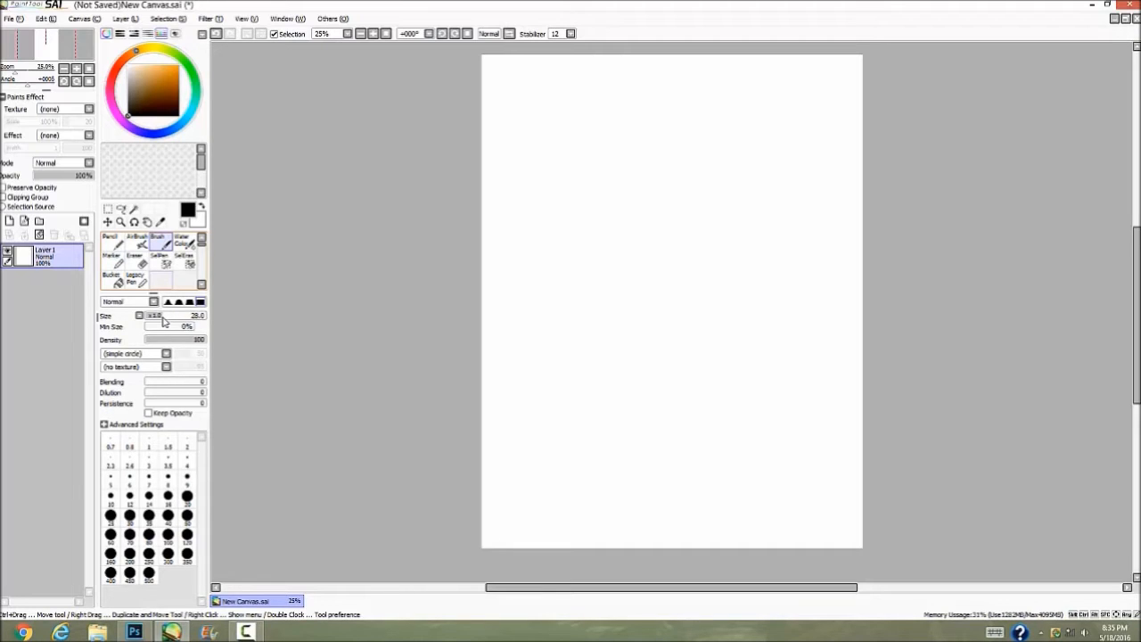
left_click_drag(164, 323, 158, 321)
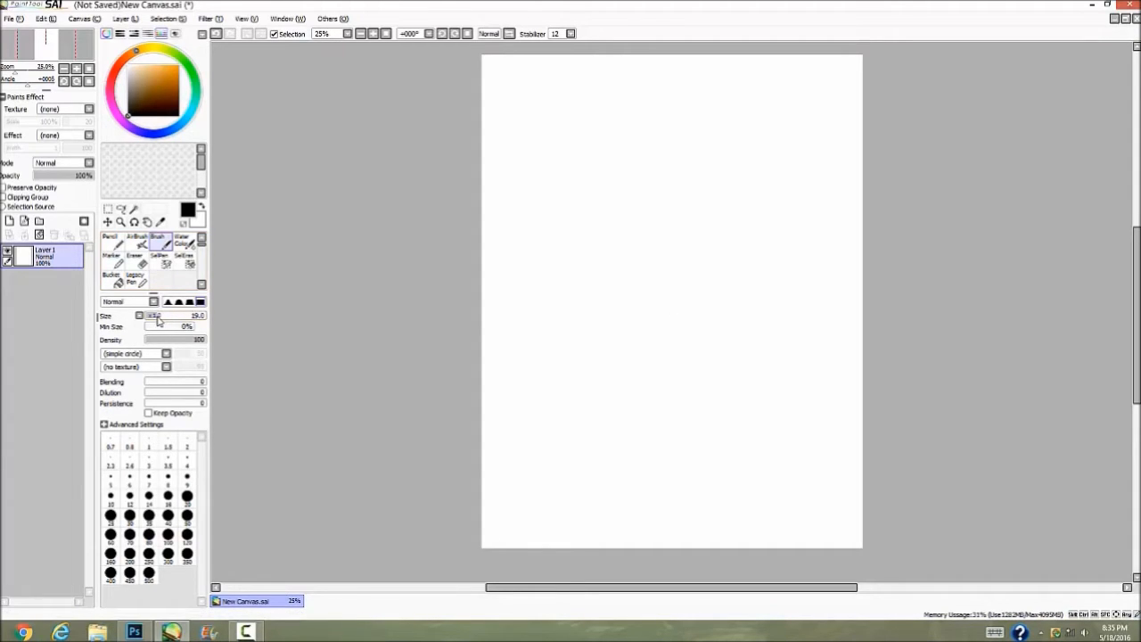
left_click_drag(158, 321, 170, 319)
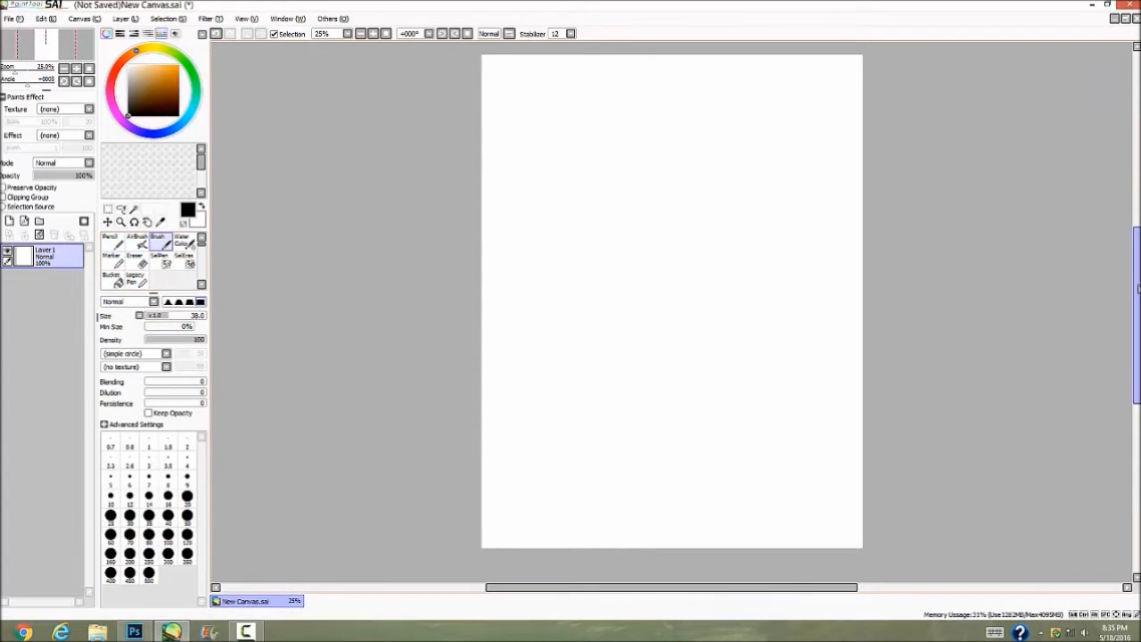
left_click_drag(1136, 293, 1136, 279)
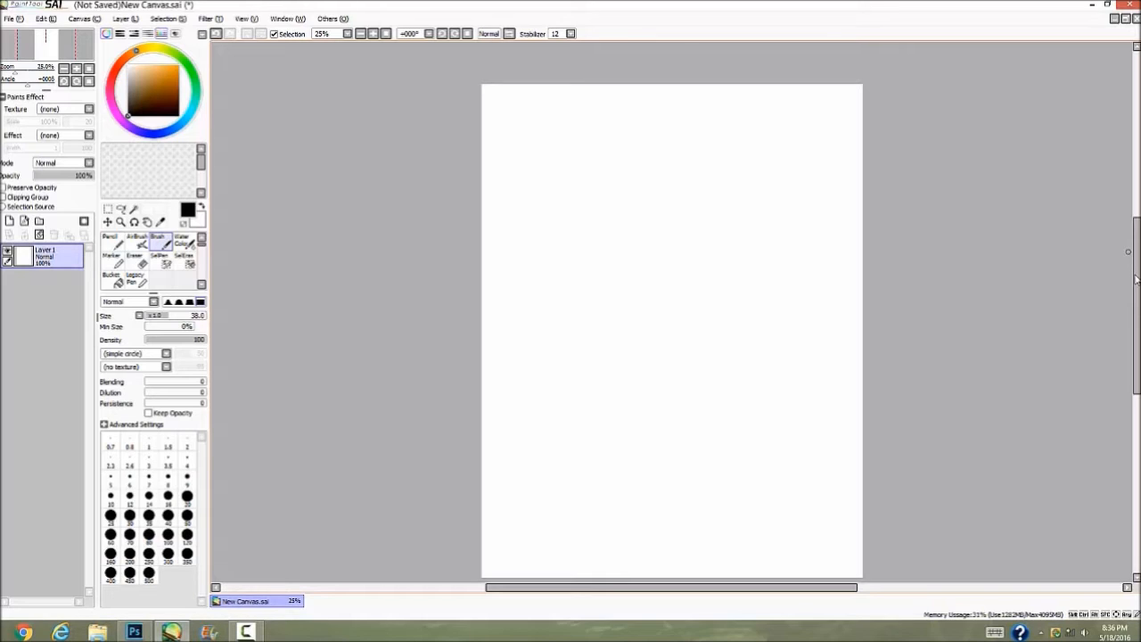
left_click_drag(498, 110, 500, 128)
mouse_move(509, 109)
left_mouse_down()
mouse_move(507, 127)
mouse_move(515, 116)
mouse_move(523, 129)
left_mouse_up()
mouse_move(551, 109)
left_mouse_down()
mouse_move(552, 129)
mouse_move(570, 131)
left_mouse_up()
mouse_move(575, 125)
left_mouse_down()
mouse_move(655, 126)
mouse_move(643, 141)
left_mouse_up()
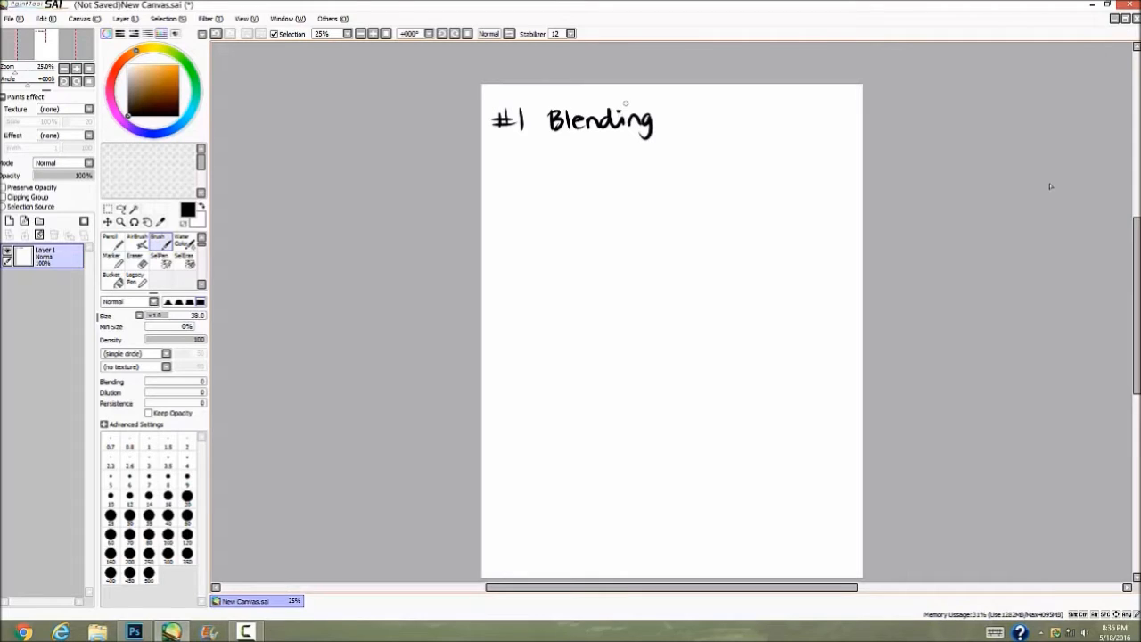
left_click_drag(1136, 287, 1135, 293)
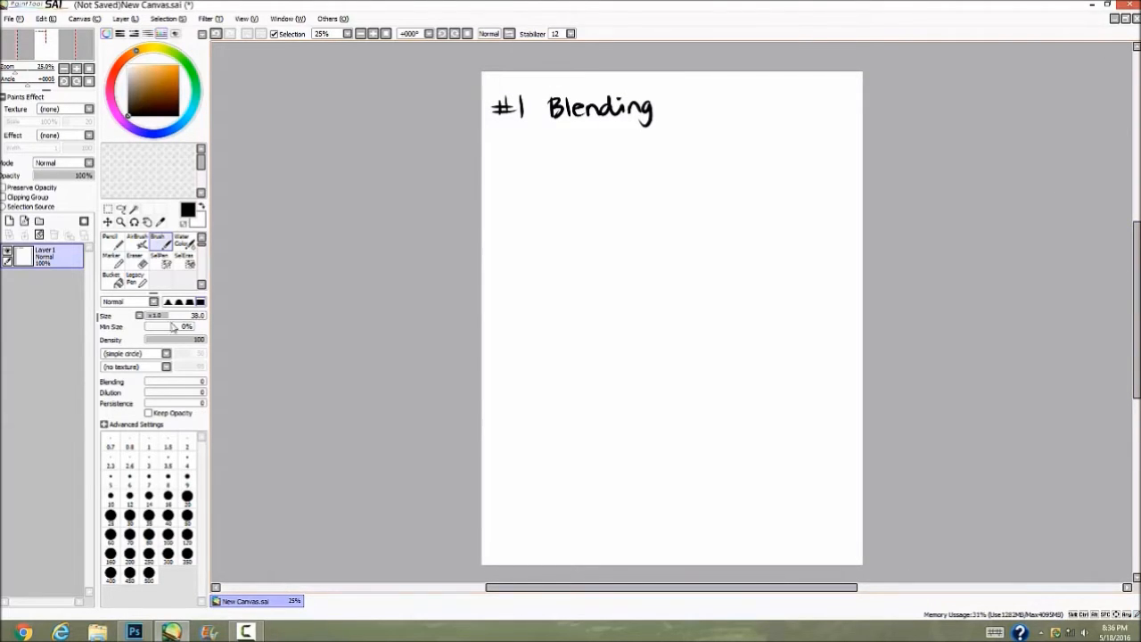
Set the Brush size to 100 and the Blur tool to size 100 with 0% minimum size, then reselect the Brush.
left_click_drag(176, 316, 214, 313)
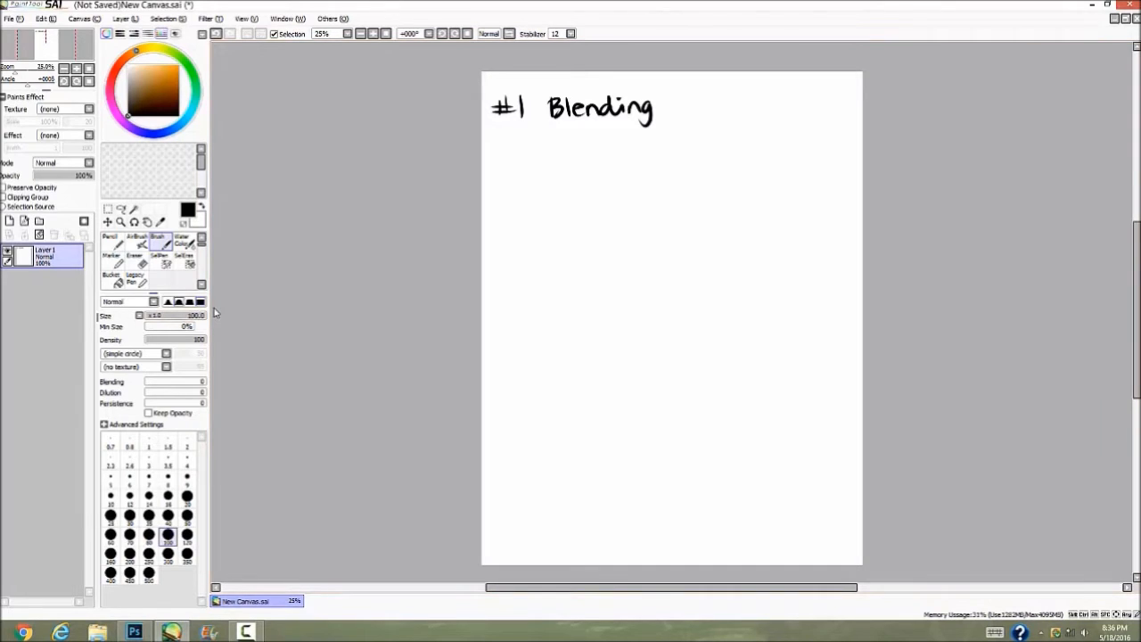
scroll(199, 287, "down", 2)
left_click(189, 282)
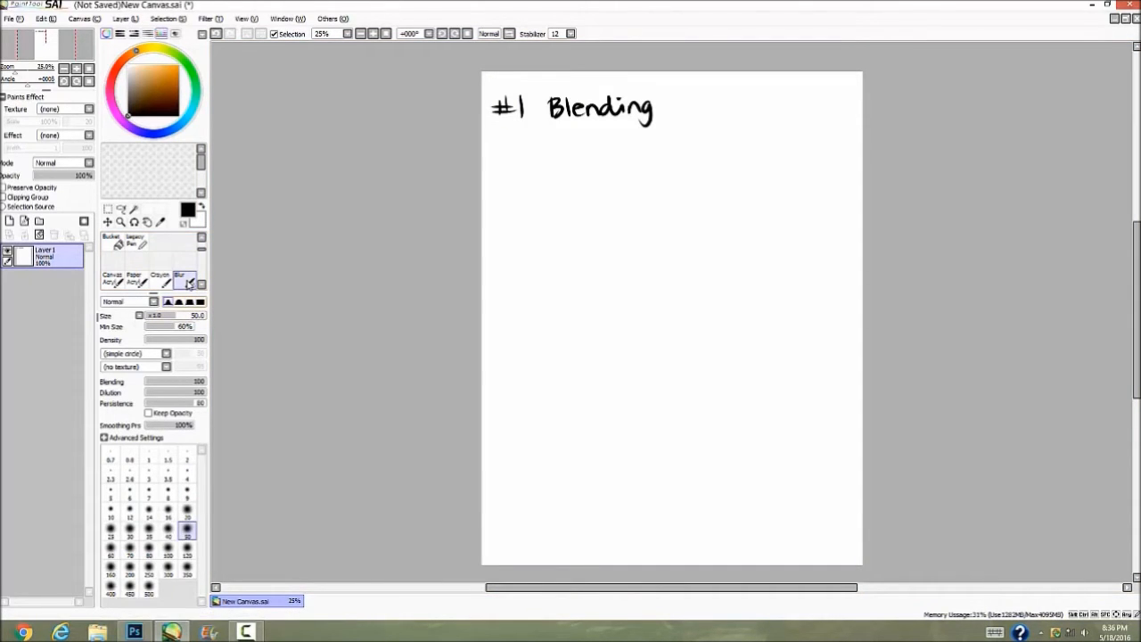
mouse_move(192, 316)
left_mouse_down()
mouse_move(179, 319)
mouse_move(207, 319)
mouse_move(135, 332)
left_mouse_up()
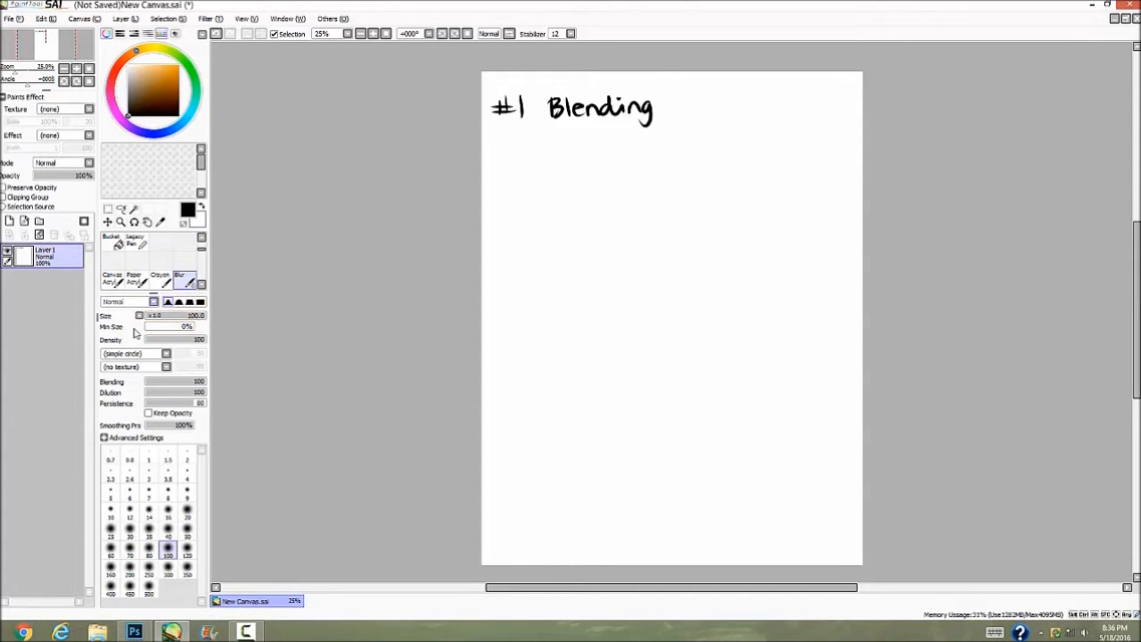
scroll(202, 254, "up", 2)
left_click(159, 242)
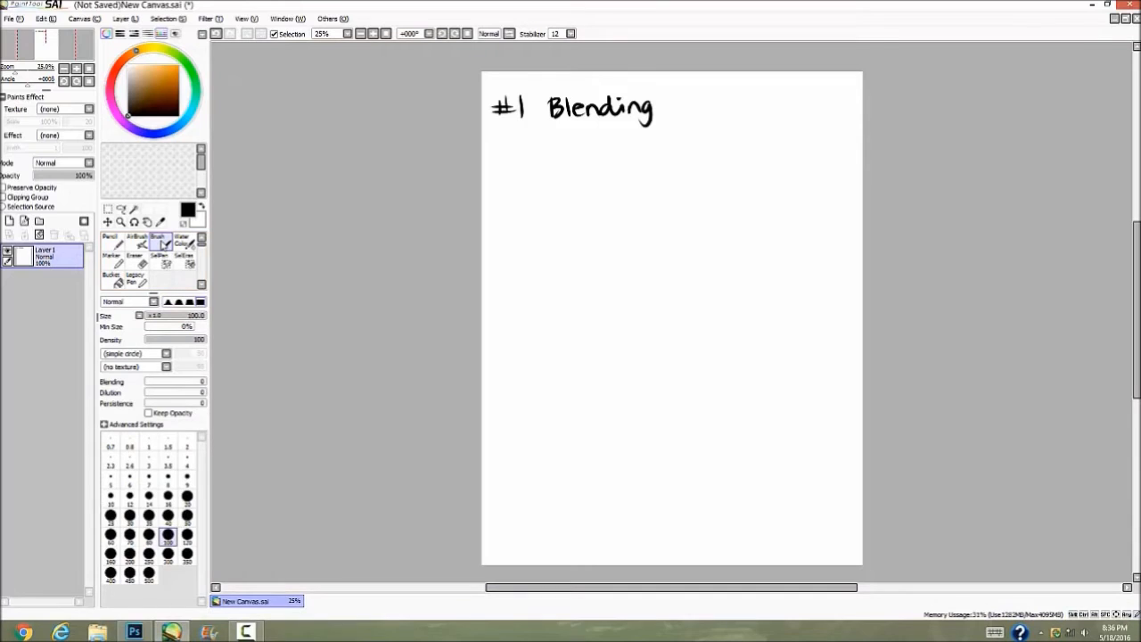
Paint a solid reddish-brown swatch below the heading with the Brush at size 500.
left_click(121, 63)
left_click(153, 86)
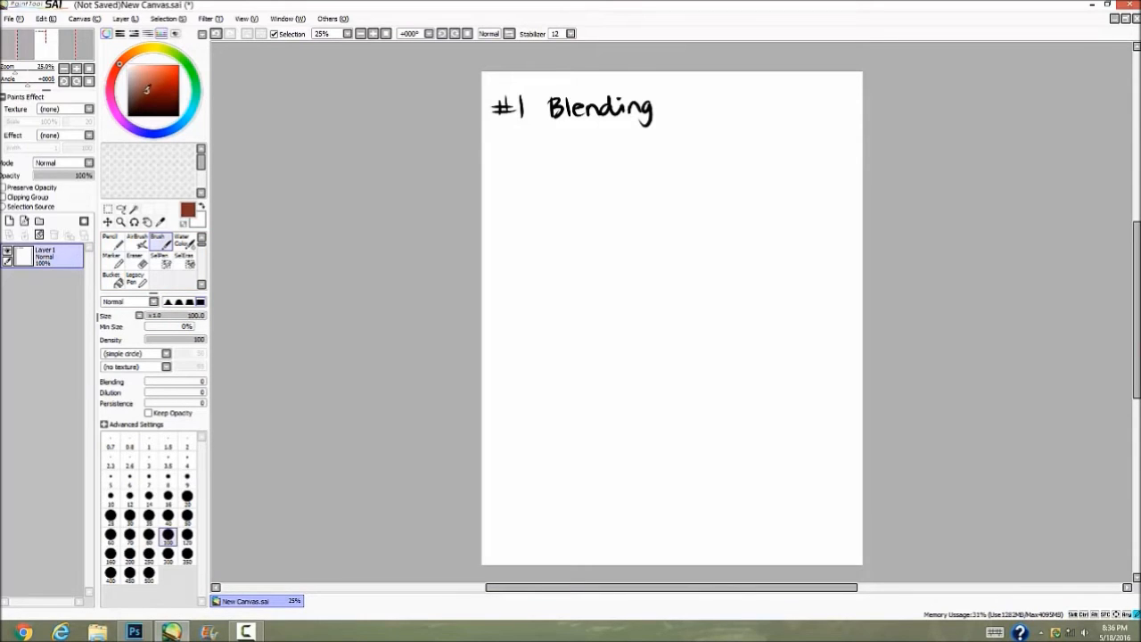
left_click(148, 573)
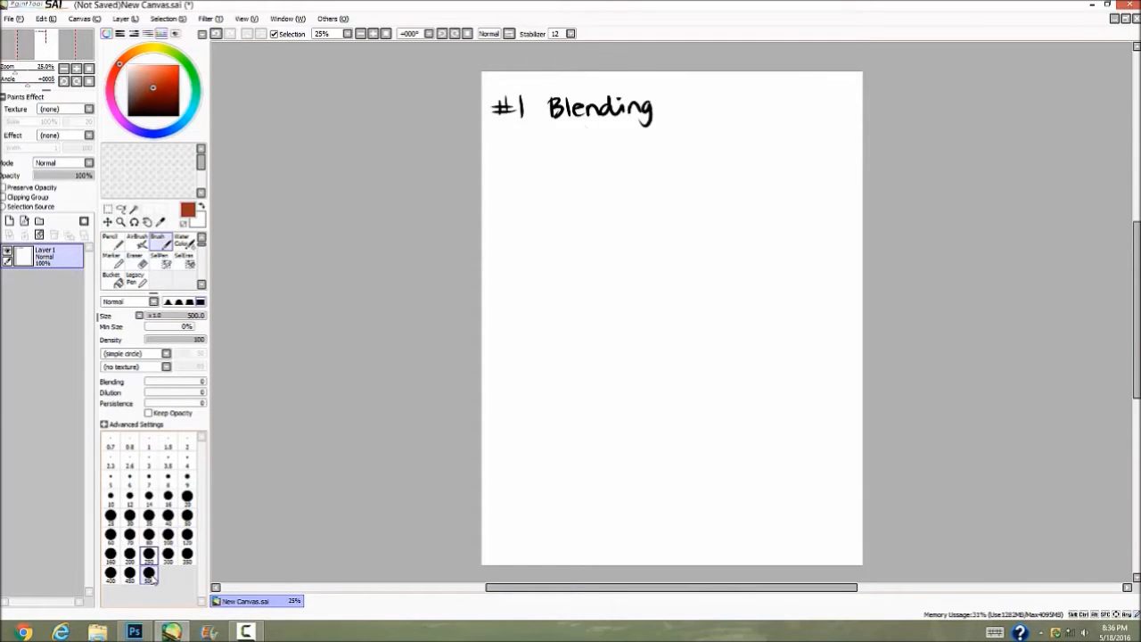
mouse_move(553, 202)
left_mouse_down()
mouse_move(561, 247)
mouse_move(579, 235)
mouse_move(582, 252)
mouse_move(558, 203)
mouse_move(557, 236)
mouse_move(577, 209)
mouse_move(558, 200)
mouse_move(580, 202)
mouse_move(609, 241)
left_mouse_up()
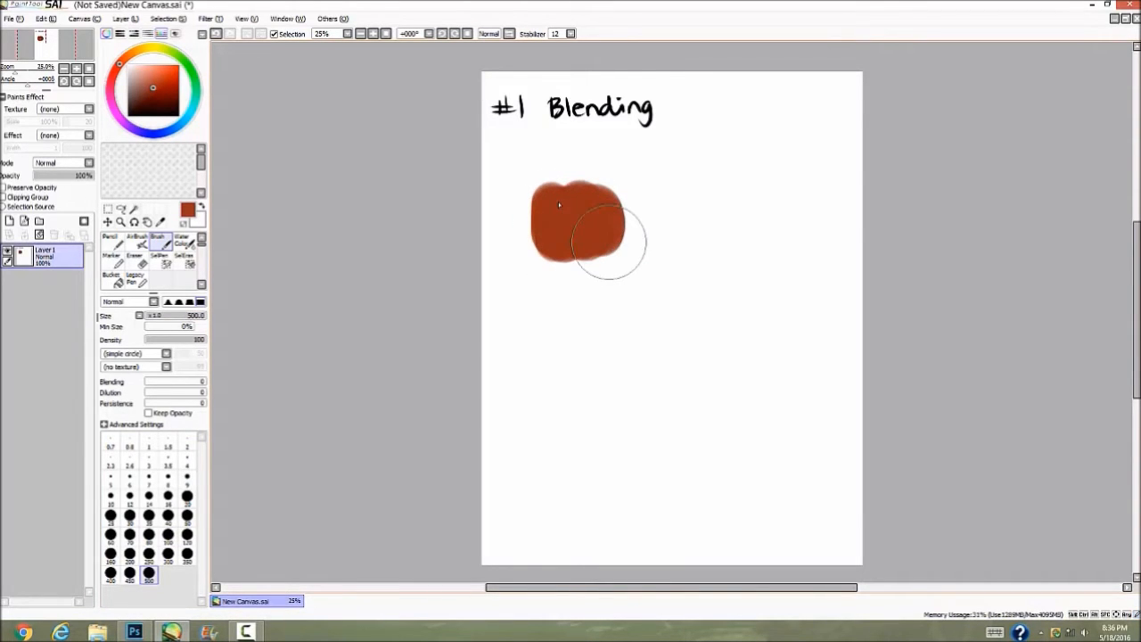
Fade the right side of the reddish-brown swatch into the white canvas with the Blur tool at size 500.
scroll(170, 268, "down", 2)
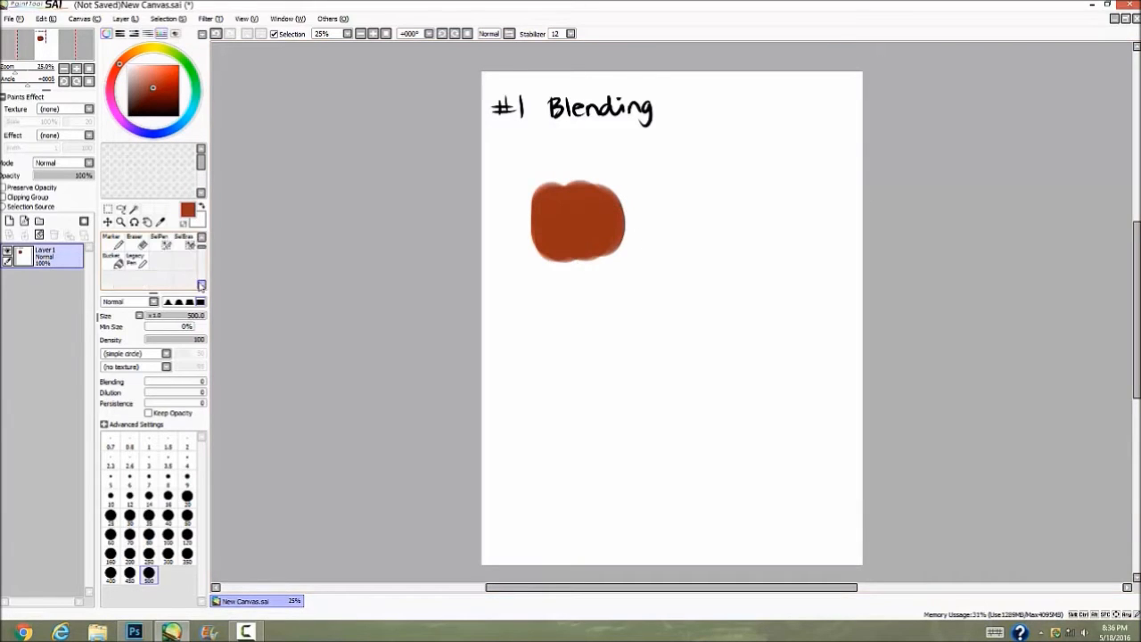
left_click(186, 282)
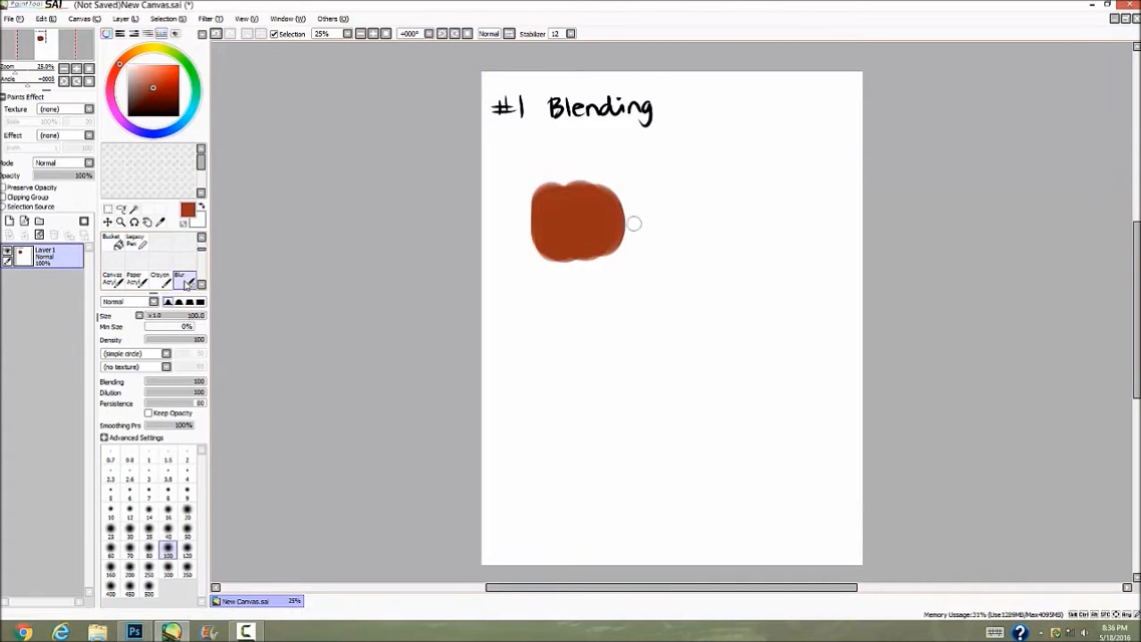
left_click(149, 586)
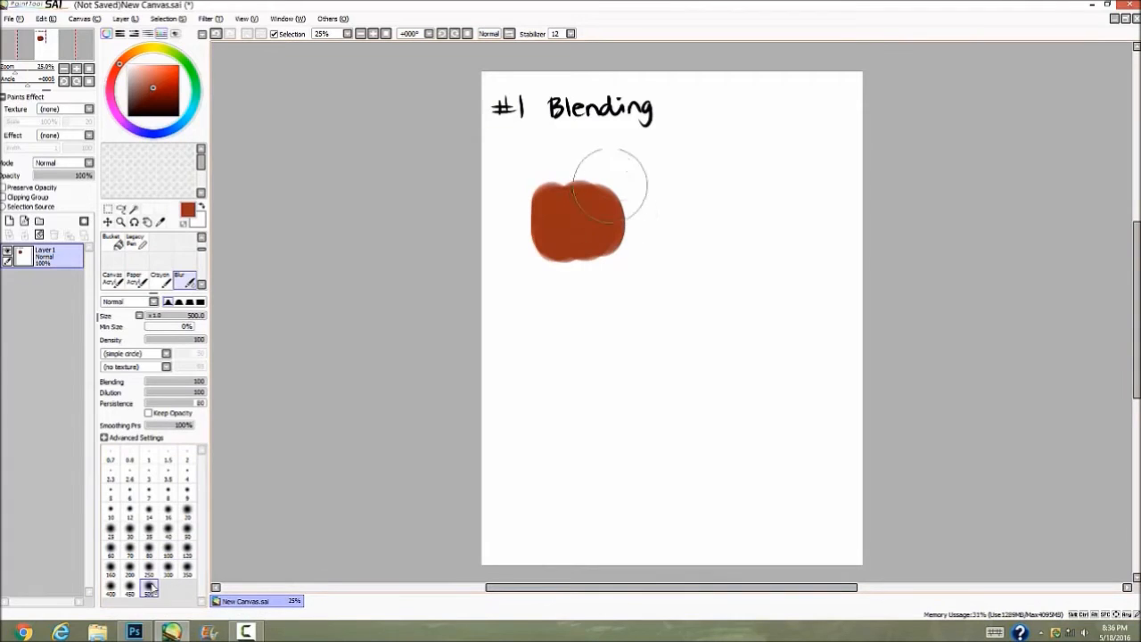
mouse_move(605, 174)
left_mouse_down()
mouse_move(595, 224)
mouse_move(640, 215)
mouse_move(607, 207)
mouse_move(584, 238)
mouse_move(613, 234)
mouse_move(667, 258)
left_mouse_up()
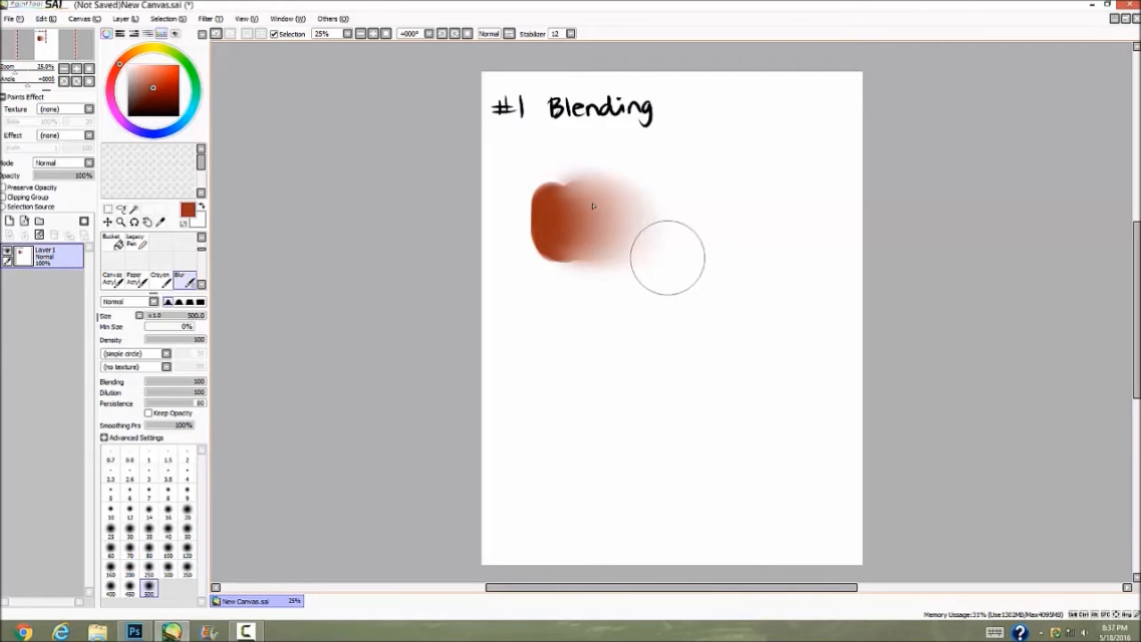
mouse_move(668, 258)
left_mouse_down()
mouse_move(545, 285)
mouse_move(631, 225)
left_mouse_up()
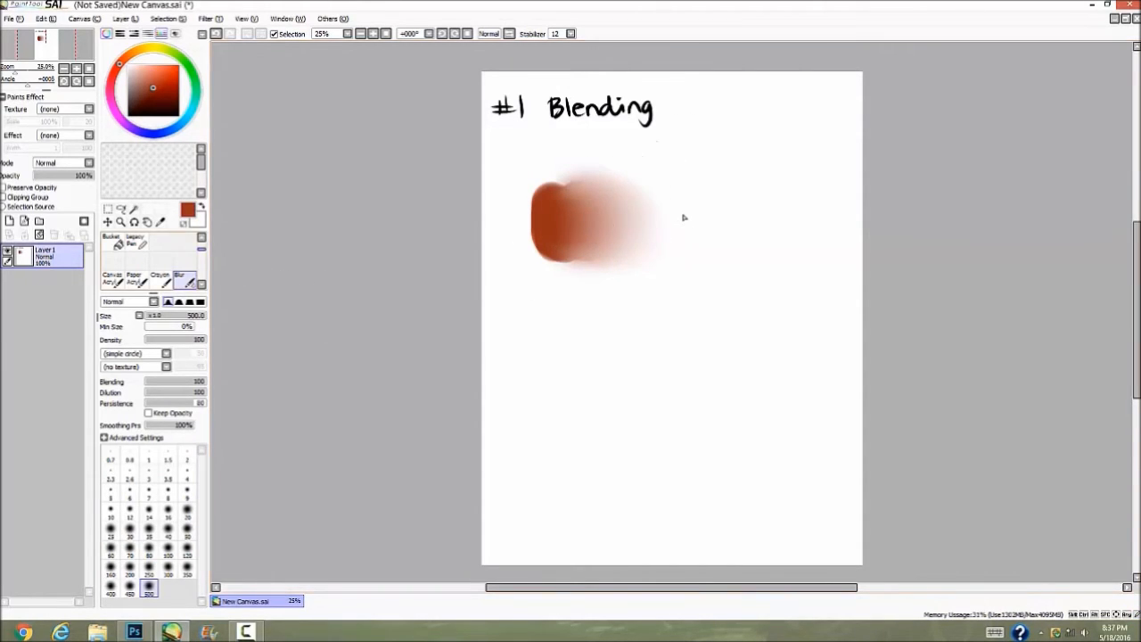
Paint a second reddish-brown swatch below the blurred one with the Brush at size 500.
left_click(201, 235)
left_click(160, 244)
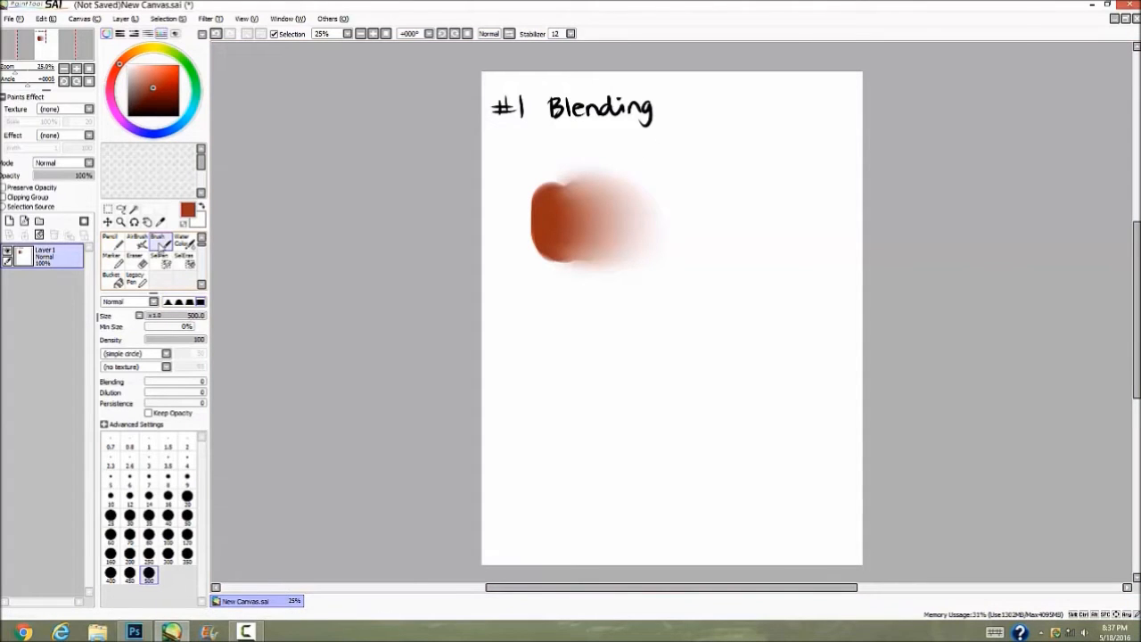
mouse_move(566, 316)
left_mouse_down()
mouse_move(562, 350)
mouse_move(569, 310)
mouse_move(598, 371)
mouse_move(598, 306)
mouse_move(636, 339)
mouse_move(635, 322)
mouse_move(668, 331)
left_mouse_up()
Build a gradient on the lower swatch's right side by repeatedly sampling its lighter mixed tones and painting them outward.
right_click(606, 318)
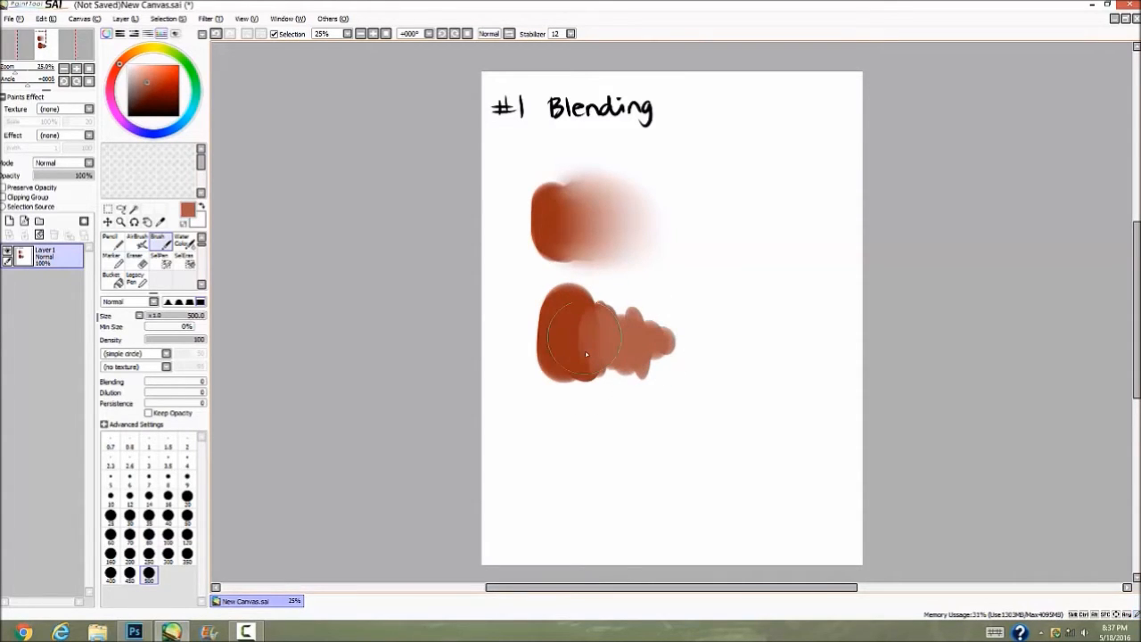
right_click(581, 313)
mouse_move(581, 319)
left_mouse_down()
mouse_move(595, 350)
mouse_move(597, 297)
mouse_move(608, 309)
mouse_move(597, 339)
mouse_move(615, 350)
mouse_move(620, 310)
mouse_move(638, 326)
mouse_move(619, 334)
mouse_move(682, 331)
mouse_move(661, 336)
mouse_move(649, 361)
mouse_move(667, 334)
mouse_move(647, 329)
mouse_move(659, 323)
mouse_move(666, 332)
mouse_move(651, 324)
mouse_move(645, 365)
left_mouse_up()
right_click(603, 316)
right_click(628, 310)
right_click(621, 327)
right_click(683, 333)
right_click(652, 357)
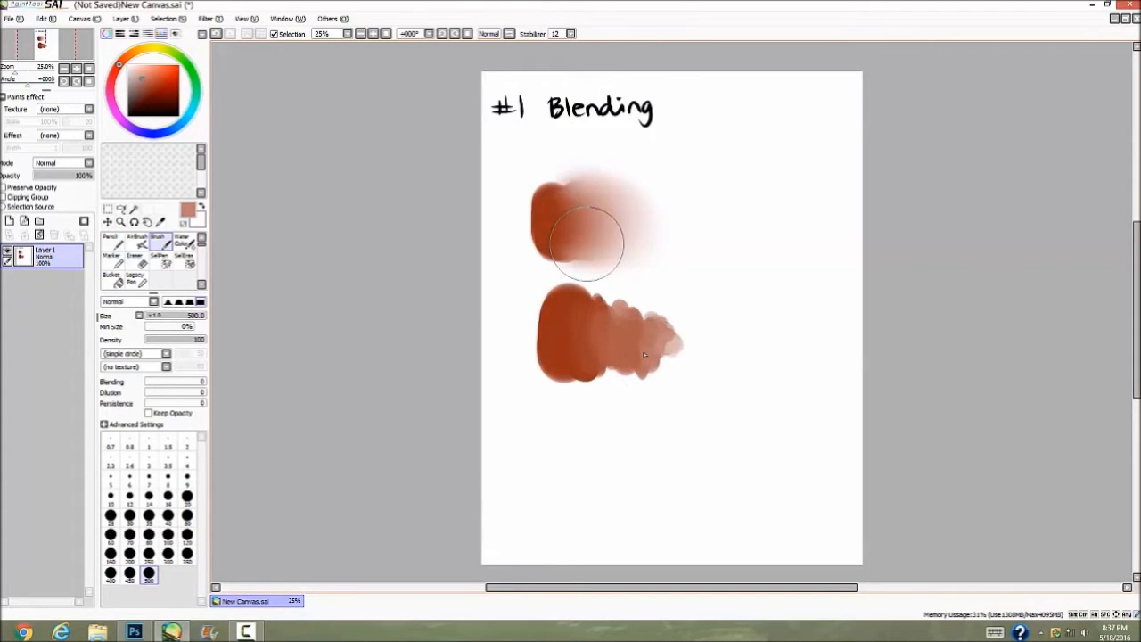
Set the Blur tool to size 100 and soften the tone transitions in the lower swatch.
scroll(198, 283, "down", 2)
left_click(190, 281)
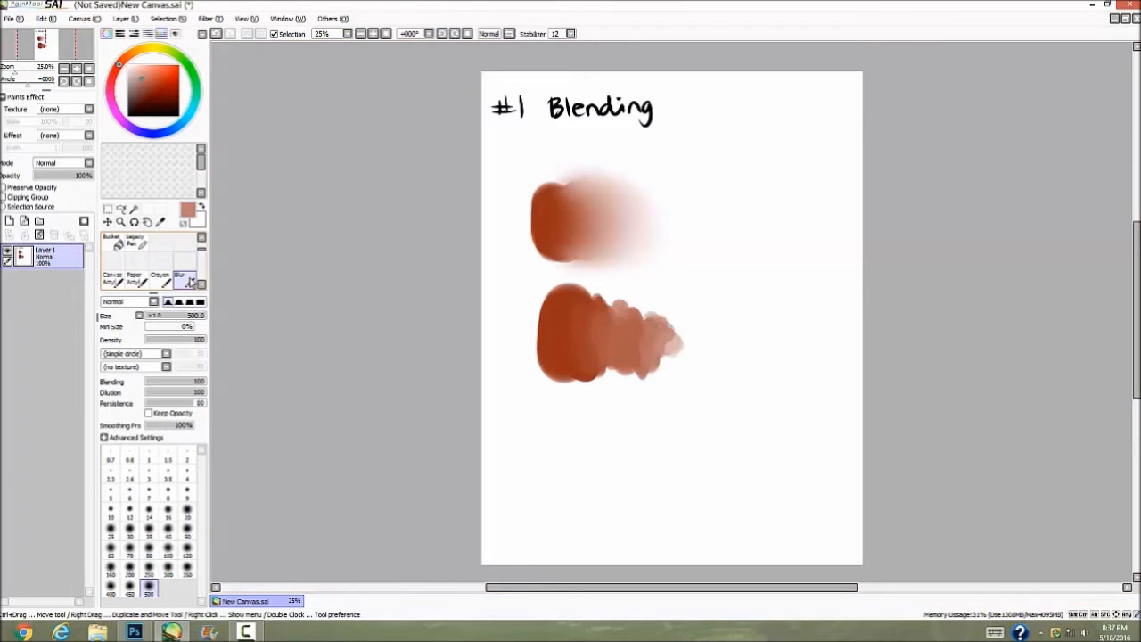
left_click_drag(202, 315, 219, 315)
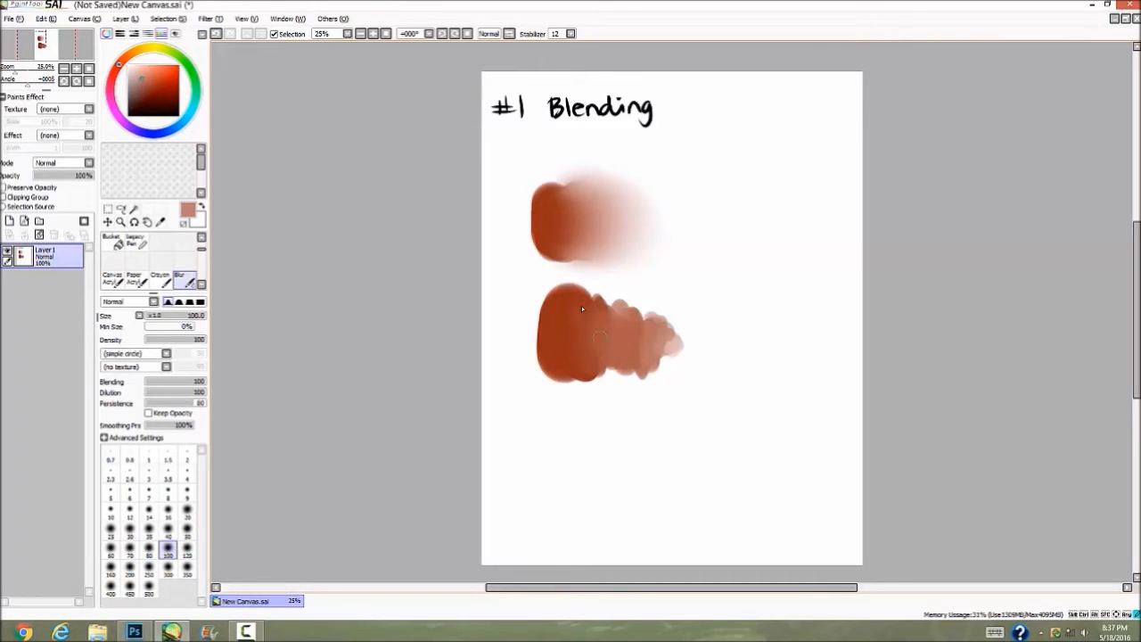
Clear the layer and paint a dark red swatch in the upper part of the canvas with the Brush.
scroll(203, 234, "up", 2)
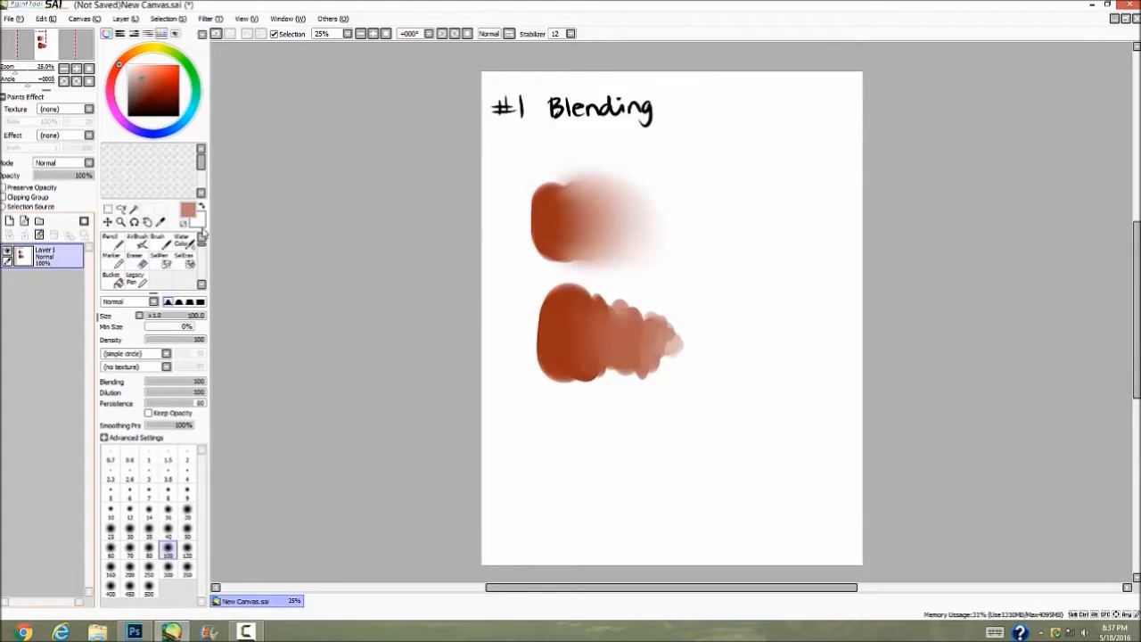
key("Delete")
left_click(159, 244)
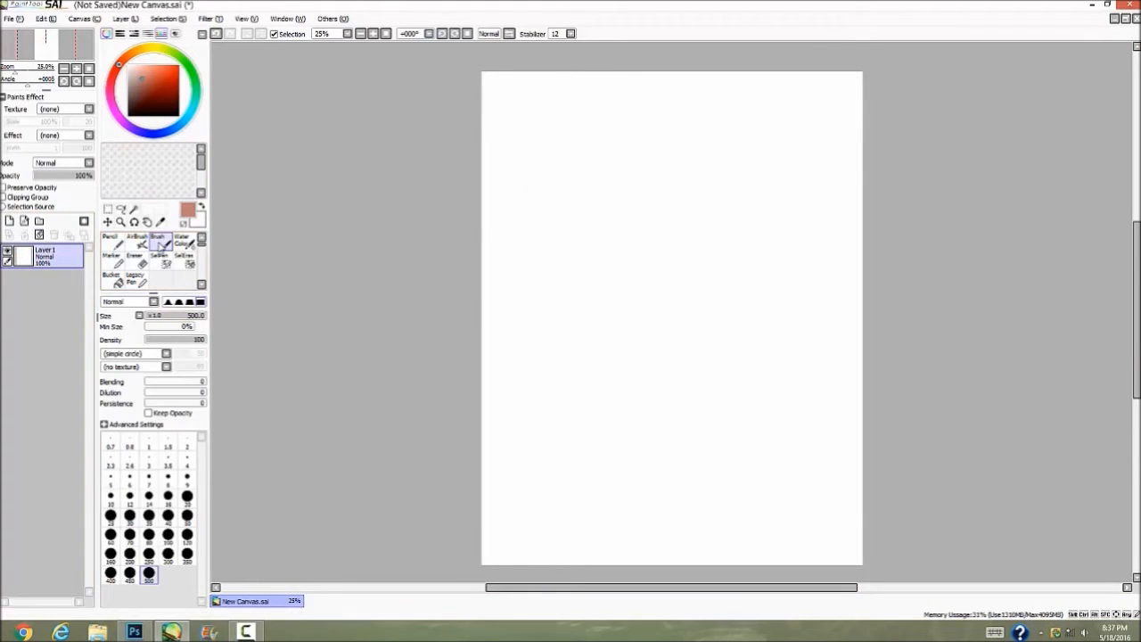
left_click(112, 77)
left_click(153, 92)
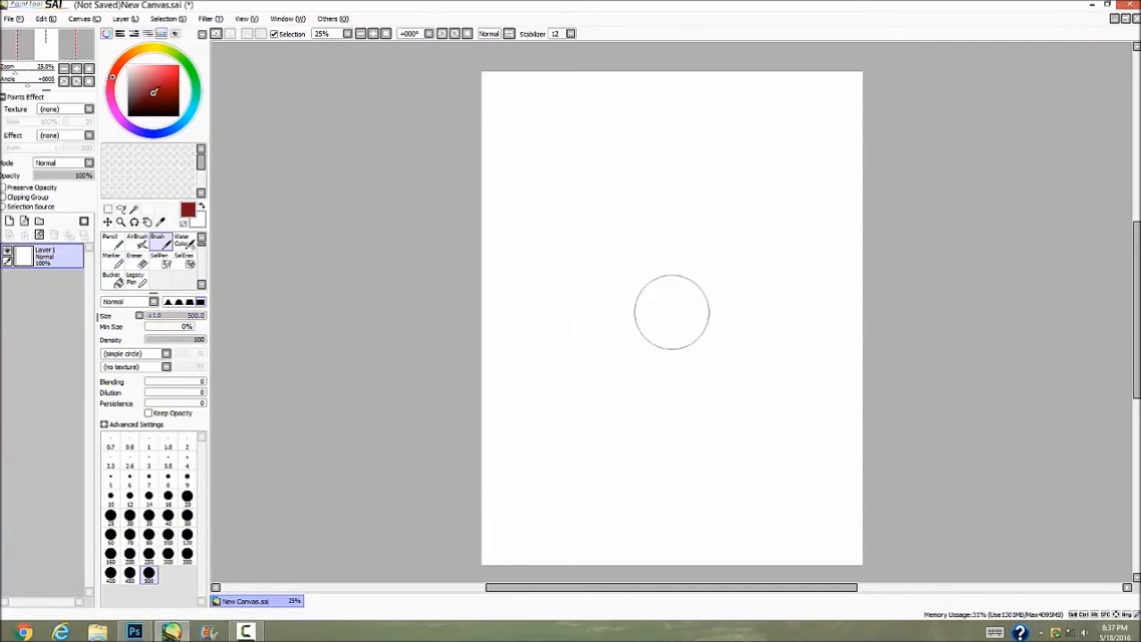
mouse_move(578, 191)
left_mouse_down()
mouse_move(625, 195)
mouse_move(624, 223)
left_mouse_up()
Paint a light peach swatch beside the dark red one, overlapping its right edge.
left_click(132, 58)
left_click(148, 67)
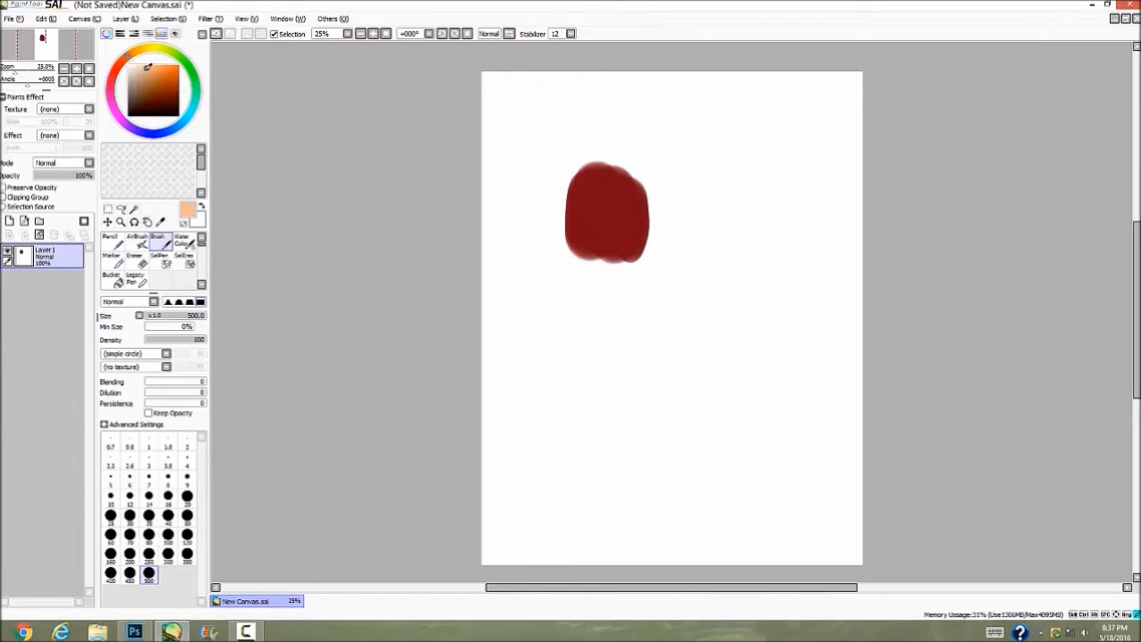
mouse_move(645, 214)
left_mouse_down()
mouse_move(674, 182)
mouse_move(649, 203)
mouse_move(647, 192)
mouse_move(633, 228)
mouse_move(637, 191)
left_mouse_up()
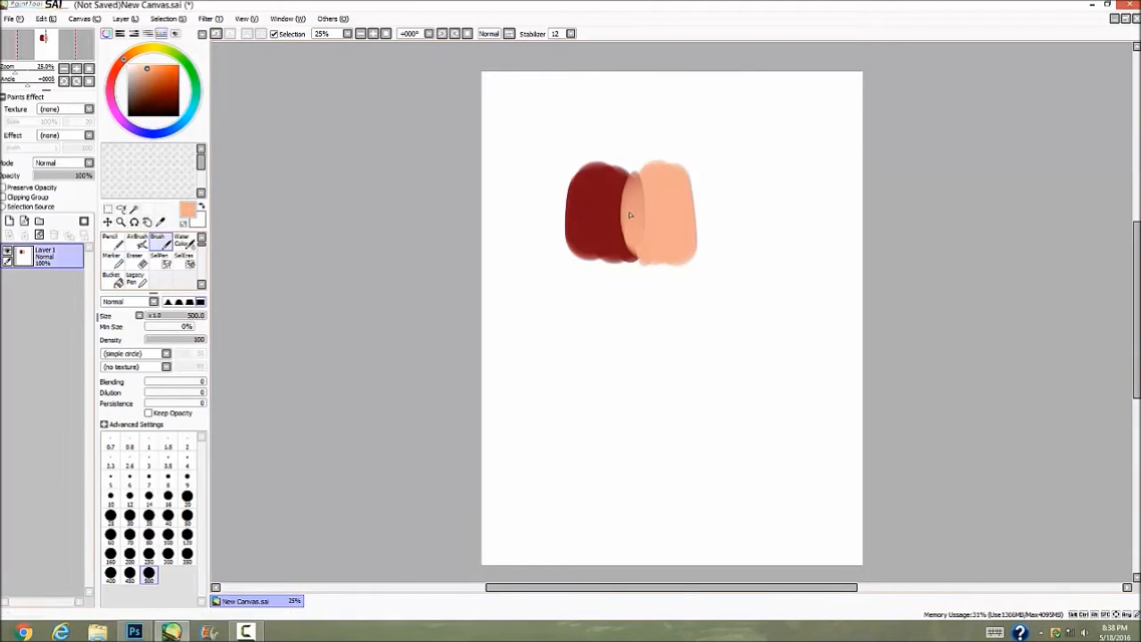
Lasso both swatches, then copy and paste them onto a new layer.
left_click(121, 208)
mouse_move(704, 120)
left_mouse_down()
mouse_move(624, 113)
mouse_move(702, 120)
mouse_move(758, 258)
left_mouse_up()
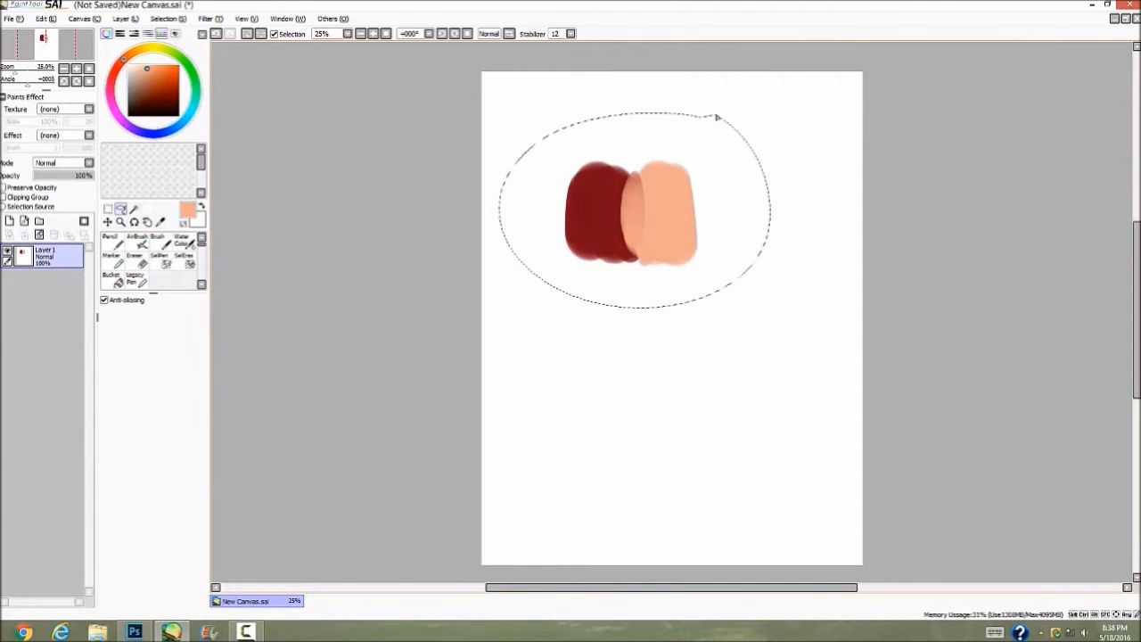
left_click(47, 19)
left_click(50, 22)
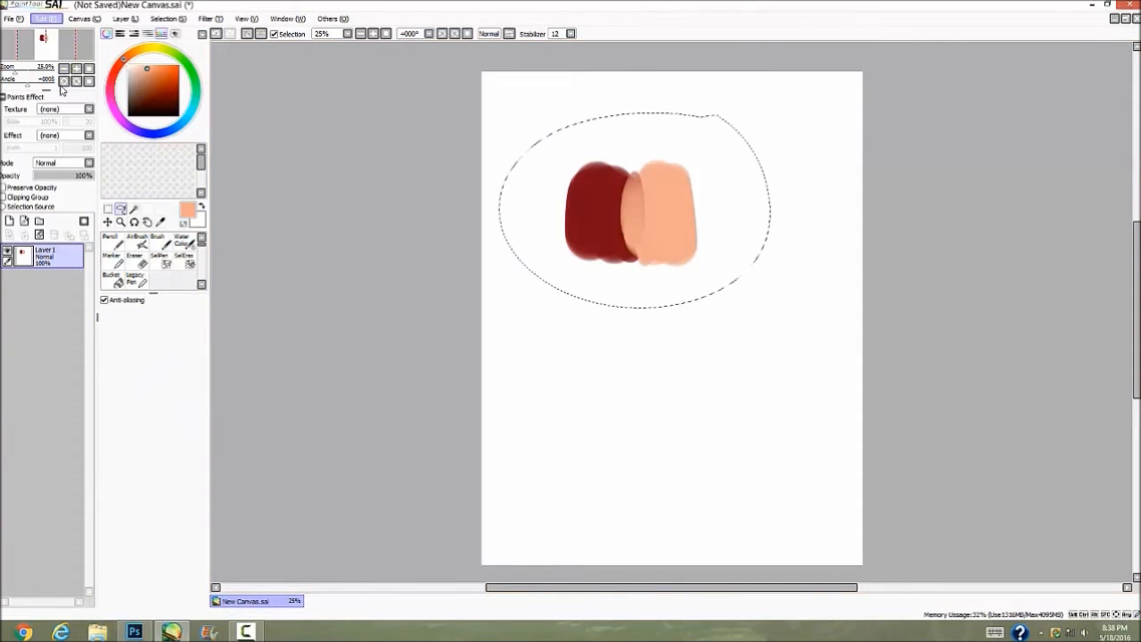
key("ctrl+v")
Move the pasted pair of swatches directly below the original pair and deselect it.
left_click(107, 221)
left_click_drag(657, 70, 652, 231)
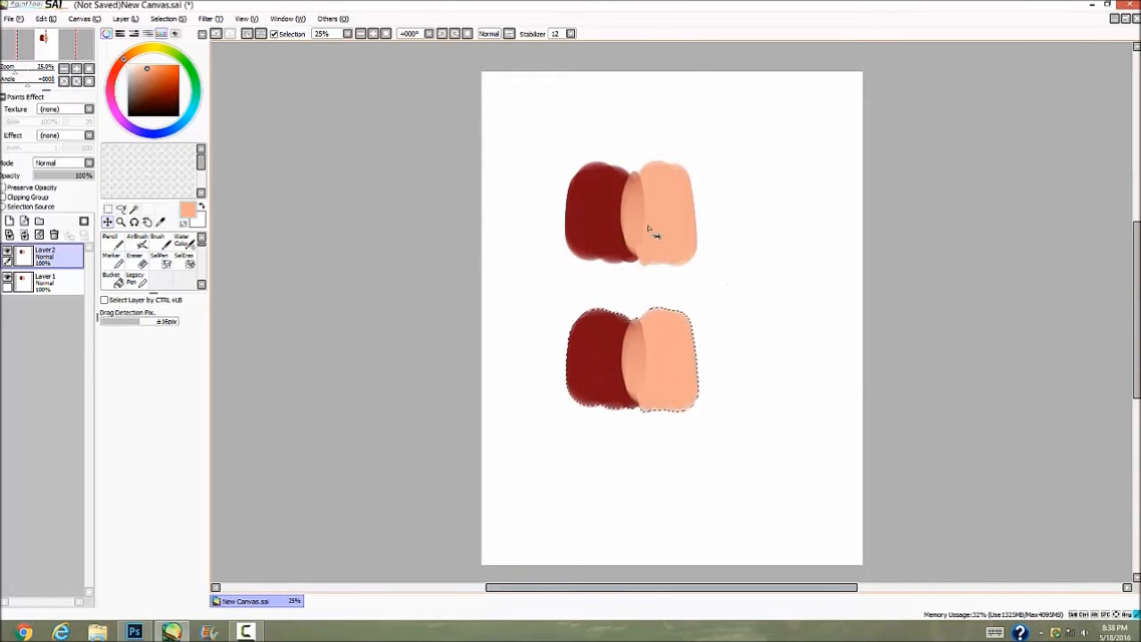
left_click(120, 208)
key("ctrl+d")
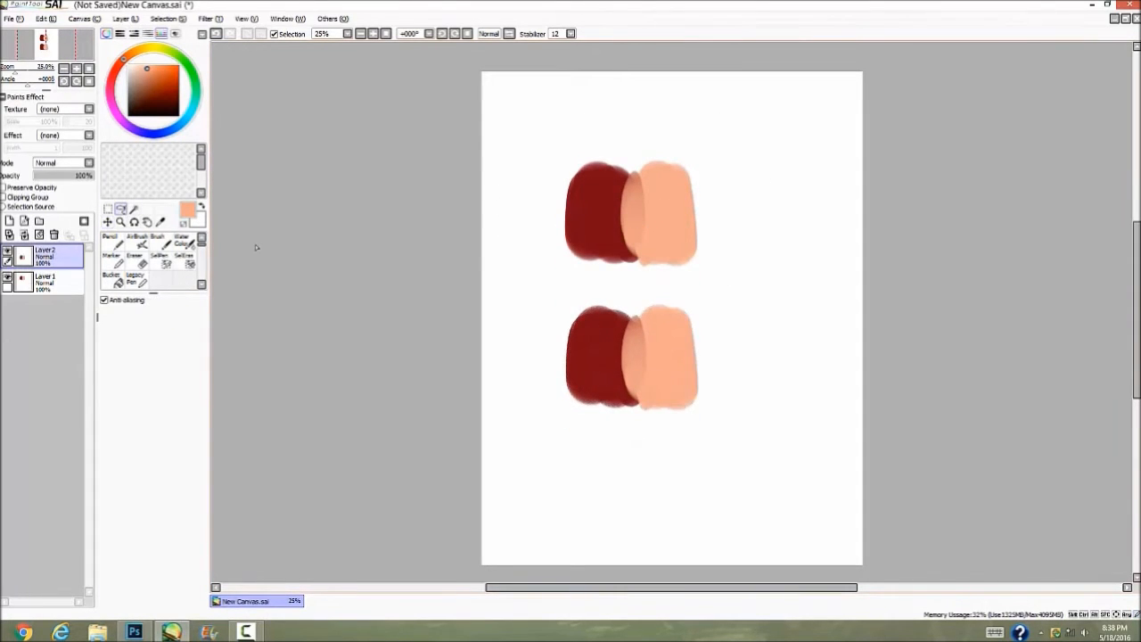
Blur the overlap between the upper dark red and peach swatches on Layer1 with the Blur tool at size 300.
left_click(203, 285)
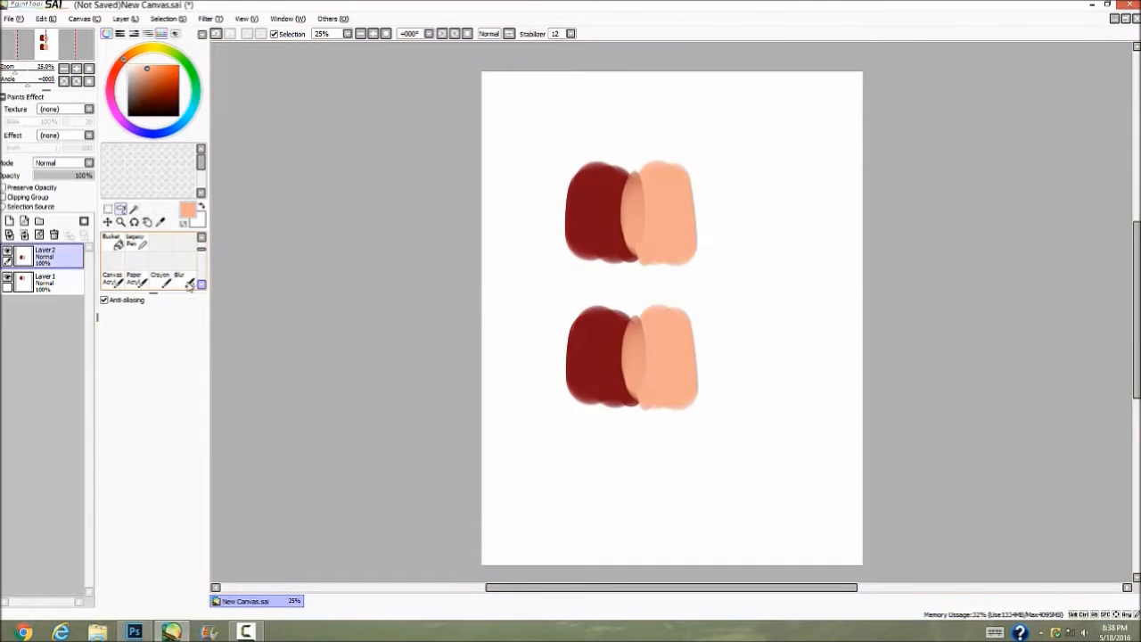
left_click(189, 281)
left_click(168, 567)
mouse_move(626, 201)
left_mouse_down()
mouse_move(645, 194)
mouse_move(612, 224)
mouse_move(644, 217)
left_mouse_up()
left_click(44, 281)
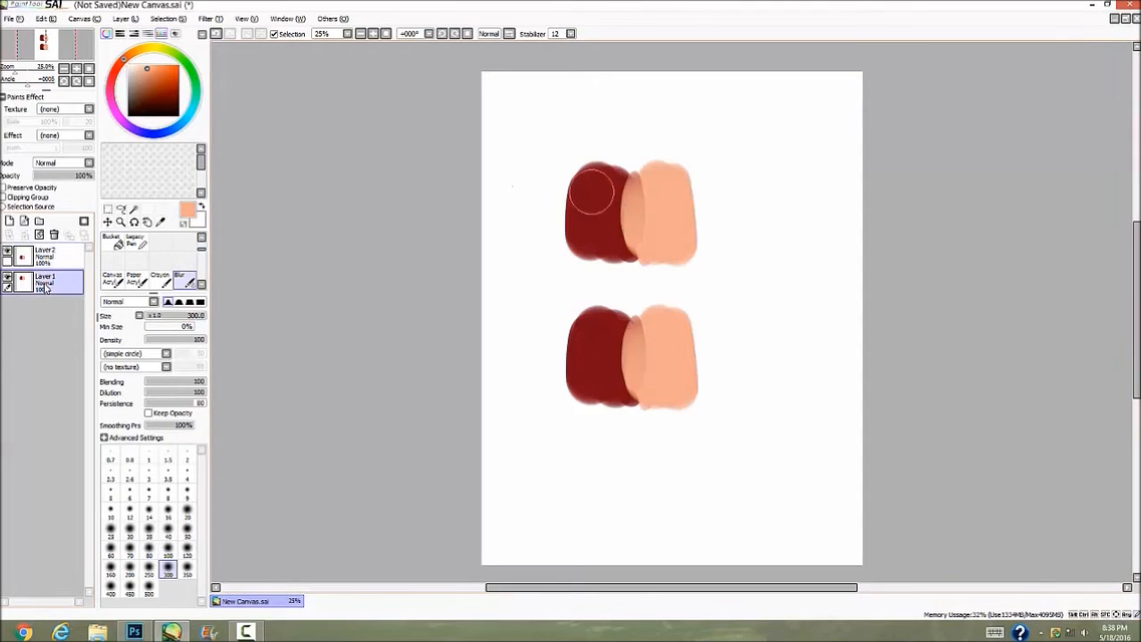
mouse_move(591, 184)
left_mouse_down()
mouse_move(650, 191)
mouse_move(660, 225)
mouse_move(605, 244)
left_mouse_up()
mouse_move(648, 207)
left_mouse_down()
mouse_move(610, 212)
mouse_move(630, 207)
mouse_move(646, 232)
mouse_move(677, 212)
mouse_move(606, 215)
mouse_move(594, 196)
mouse_move(656, 194)
mouse_move(603, 187)
mouse_move(643, 214)
mouse_move(659, 244)
mouse_move(668, 224)
mouse_move(655, 202)
mouse_move(667, 233)
left_mouse_up()
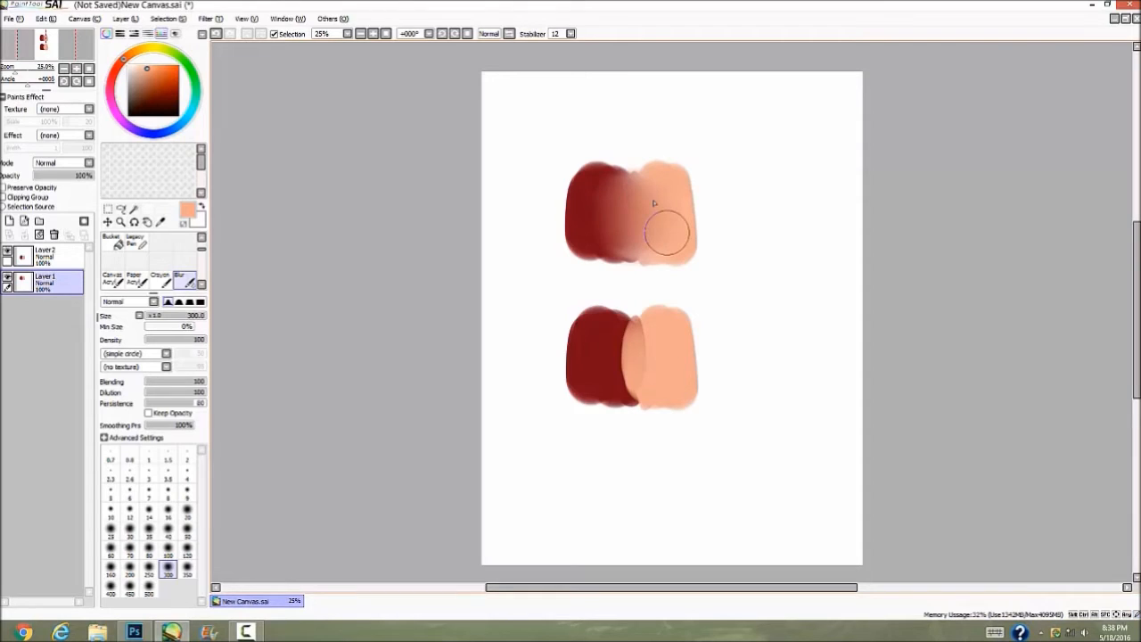
Blend the lower swatch pair on Layer2 with the Brush, painting sampled intermediate colours over the overlap.
scroll(200, 255, "up", 2)
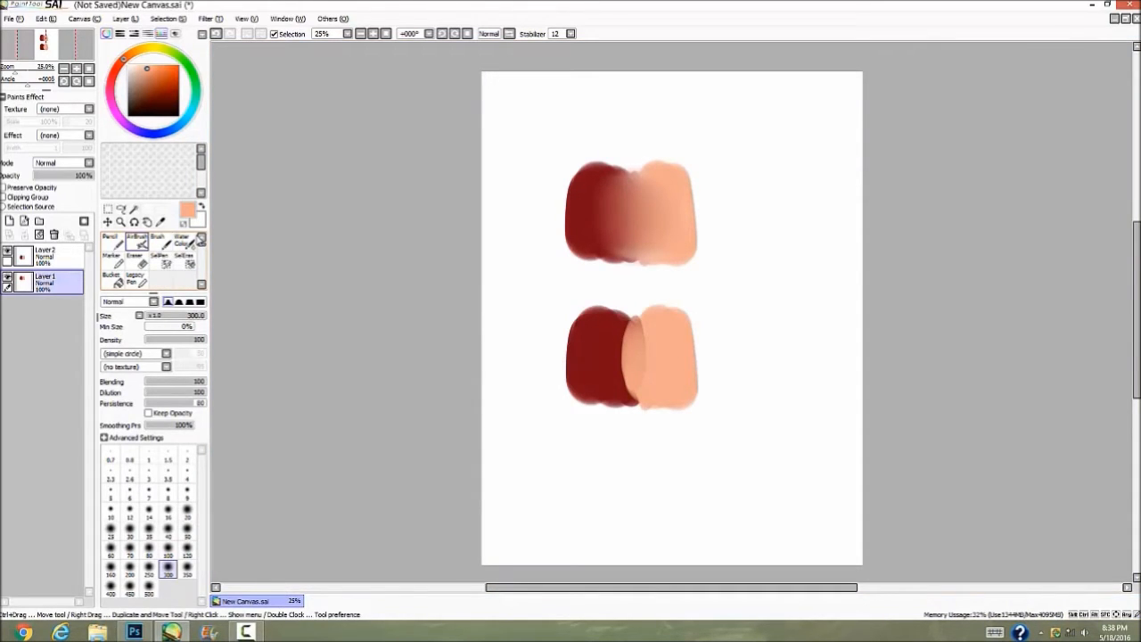
left_click(162, 243)
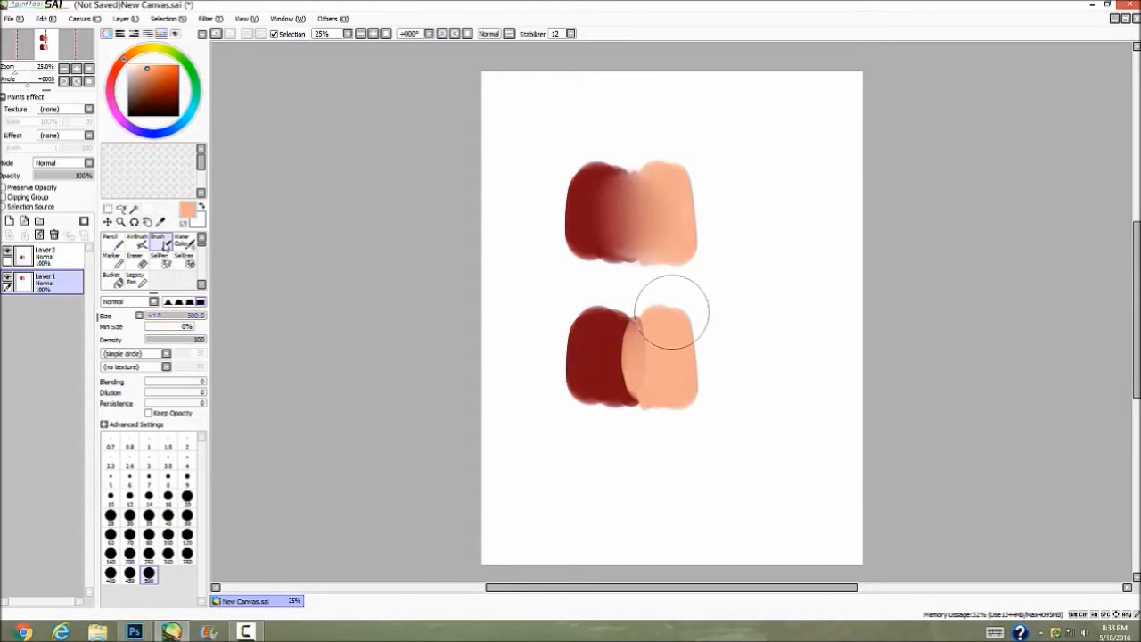
left_click(49, 256)
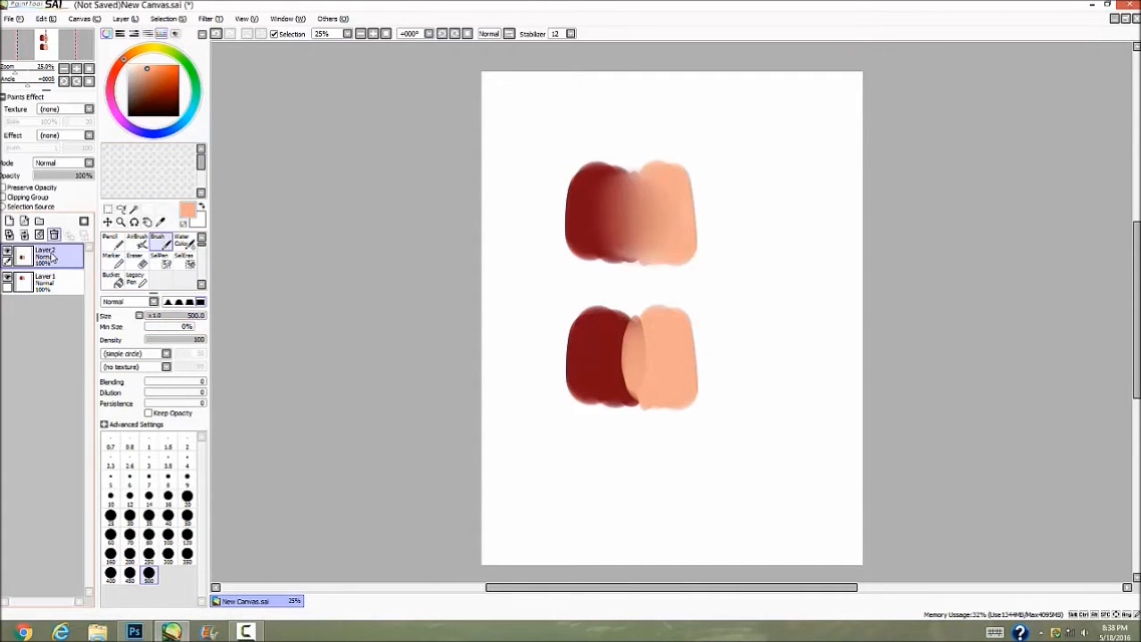
left_click(630, 382, "alt")
mouse_move(615, 370)
left_mouse_down()
mouse_move(636, 392)
mouse_move(628, 327)
mouse_move(635, 355)
mouse_move(612, 340)
mouse_move(638, 339)
mouse_move(613, 356)
mouse_move(625, 380)
mouse_move(601, 354)
mouse_move(627, 360)
mouse_move(617, 334)
mouse_move(592, 340)
mouse_move(629, 369)
left_mouse_up()
left_click(606, 357, "alt")
left_click(625, 353, "alt")
mouse_move(629, 368)
left_mouse_down()
mouse_move(659, 329)
mouse_move(629, 368)
mouse_move(646, 371)
mouse_move(651, 392)
mouse_move(638, 393)
mouse_move(645, 355)
mouse_move(659, 362)
mouse_move(669, 336)
mouse_move(658, 324)
mouse_move(660, 373)
mouse_move(676, 387)
mouse_move(672, 360)
mouse_move(679, 389)
mouse_move(668, 394)
mouse_move(659, 351)
mouse_move(621, 337)
mouse_move(625, 349)
mouse_move(611, 318)
left_mouse_up()
left_click(675, 374, "alt")
left_click(625, 332, "alt")
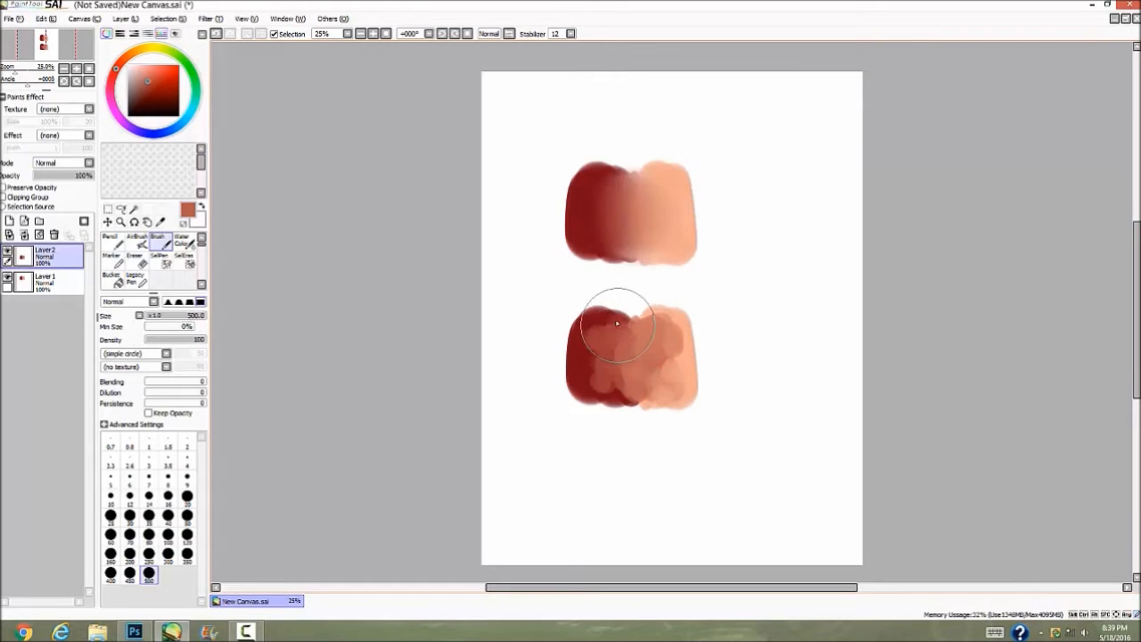
left_click_drag(626, 387, 613, 395)
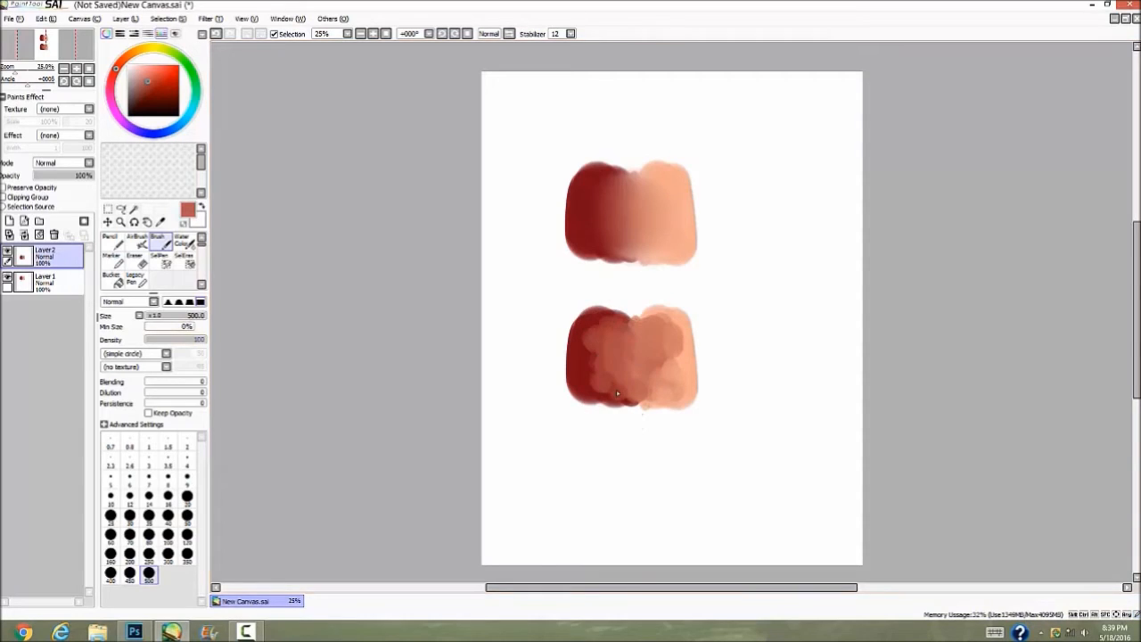
Lower the brush density to 51 and smooth the dark red side of the lower pair with sampled reds.
left_click(194, 341)
left_click_drag(194, 341, 177, 345)
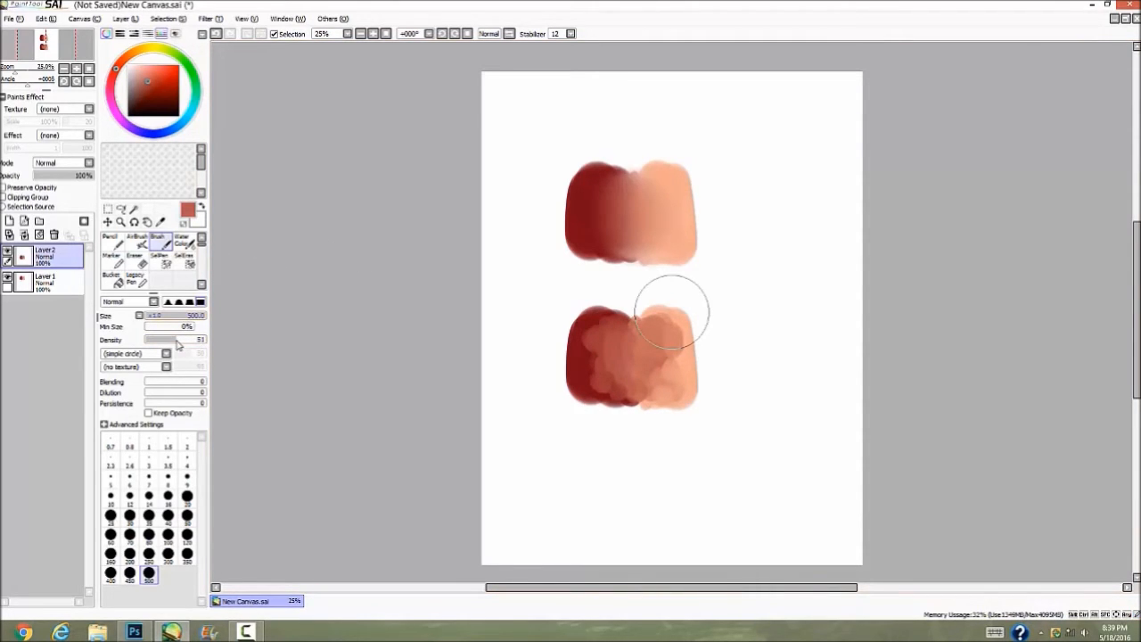
right_click(586, 332)
left_click_drag(591, 323, 603, 380)
right_click(621, 344)
mouse_move(620, 342)
left_mouse_down()
mouse_move(608, 380)
mouse_move(589, 364)
mouse_move(620, 386)
mouse_move(631, 182)
mouse_move(623, 194)
mouse_move(656, 357)
mouse_move(621, 358)
mouse_move(625, 336)
mouse_move(634, 341)
mouse_move(628, 359)
mouse_move(614, 331)
mouse_move(618, 362)
left_mouse_up()
Even out the peach and dark red sides of the lower pair with vertical strokes of sampled tones.
right_click(664, 332)
mouse_move(660, 329)
left_mouse_down()
mouse_move(649, 387)
mouse_move(673, 316)
mouse_move(682, 345)
mouse_move(671, 331)
mouse_move(673, 379)
mouse_move(648, 340)
mouse_move(663, 383)
left_mouse_up()
right_click(674, 308)
right_click(658, 340)
right_click(608, 337)
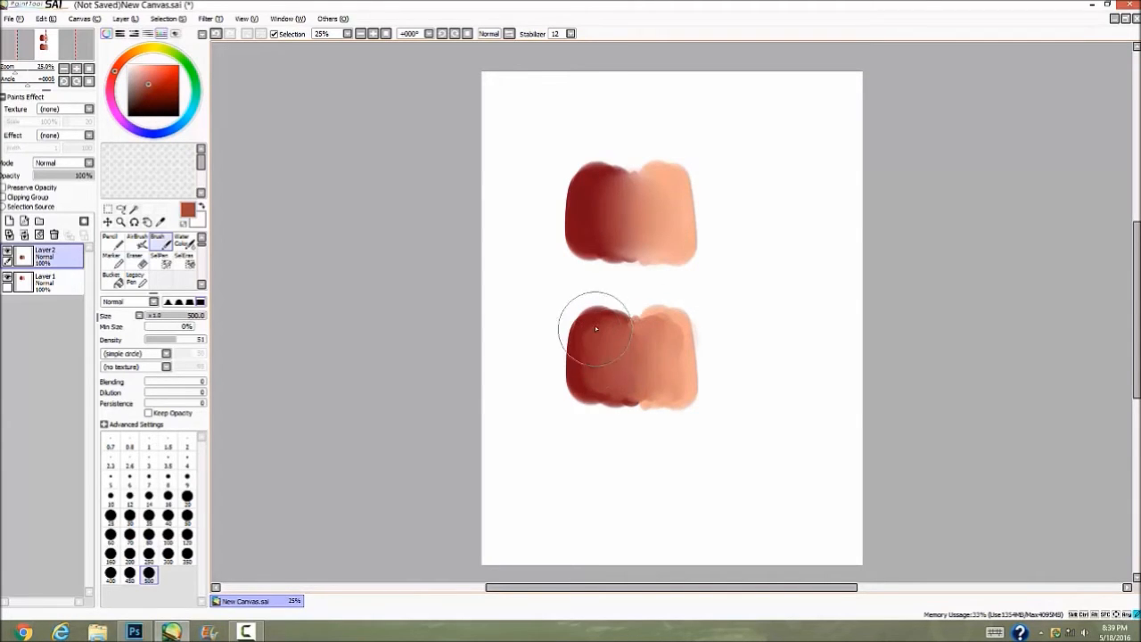
left_click_drag(596, 329, 598, 403)
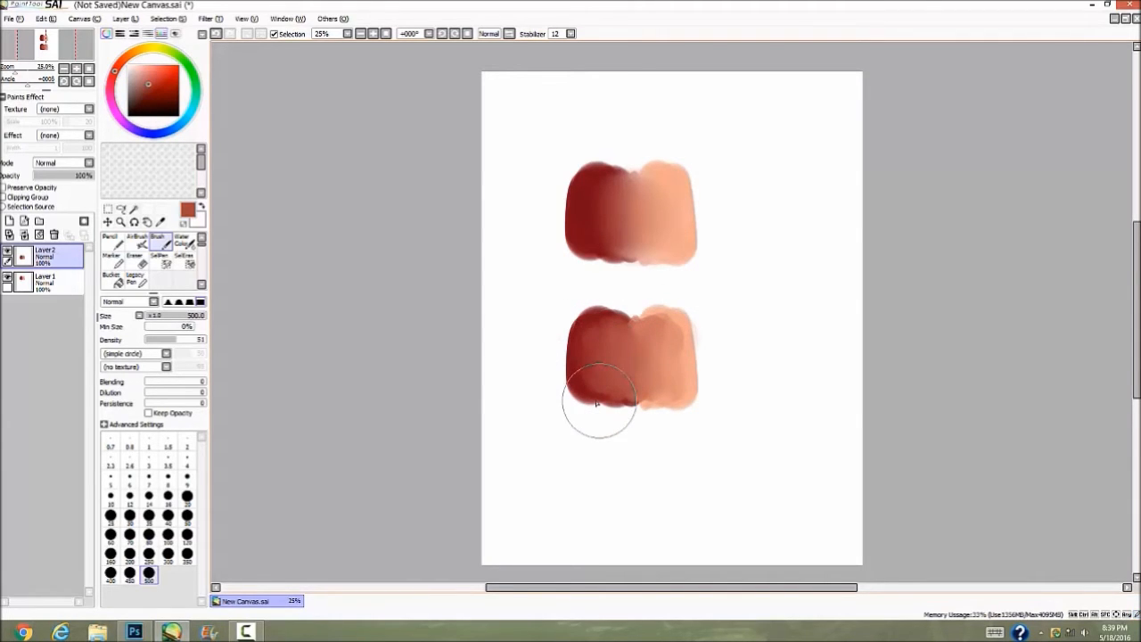
mouse_move(597, 403)
left_mouse_down()
mouse_move(602, 321)
mouse_move(592, 364)
mouse_move(627, 383)
mouse_move(586, 377)
mouse_move(601, 382)
left_mouse_up()
Refine the transition from peach to the middle tone in the lower pair with sampled colours.
right_click(655, 330)
right_click(669, 341)
mouse_move(670, 324)
left_mouse_down()
mouse_move(682, 376)
mouse_move(657, 326)
mouse_move(668, 332)
mouse_move(648, 367)
mouse_move(637, 360)
mouse_move(650, 393)
mouse_move(632, 381)
mouse_move(598, 386)
mouse_move(641, 380)
left_mouse_up()
right_click(659, 328)
right_click(639, 358)
Smooth the brushed transition of the lower pair with the Blur tool at size 300.
scroll(151, 258, "down", 2)
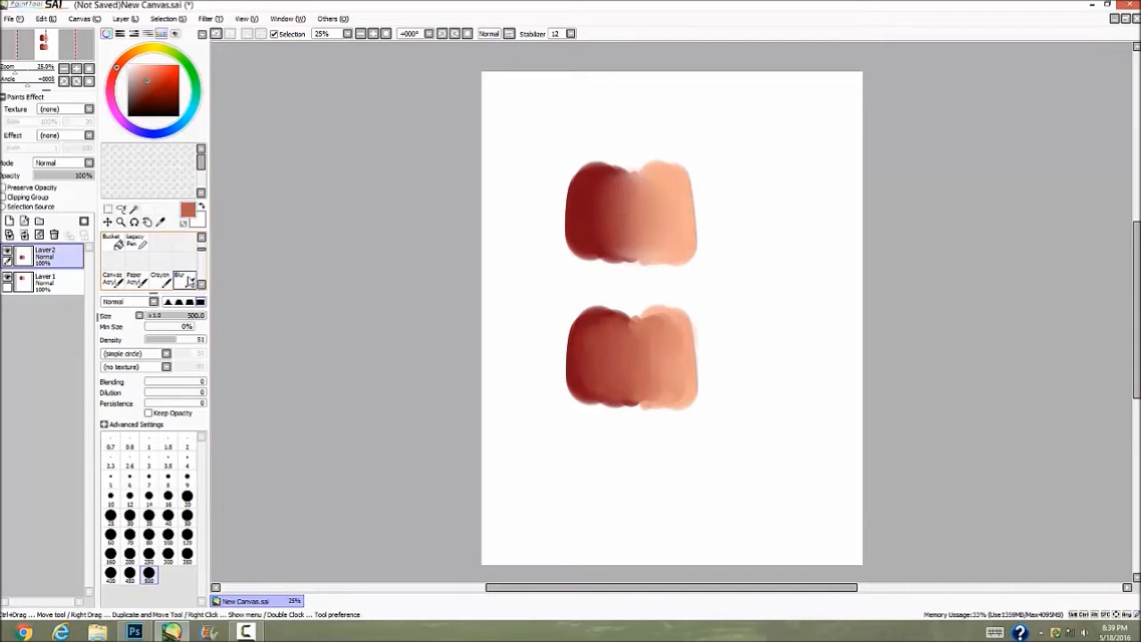
left_click(187, 280)
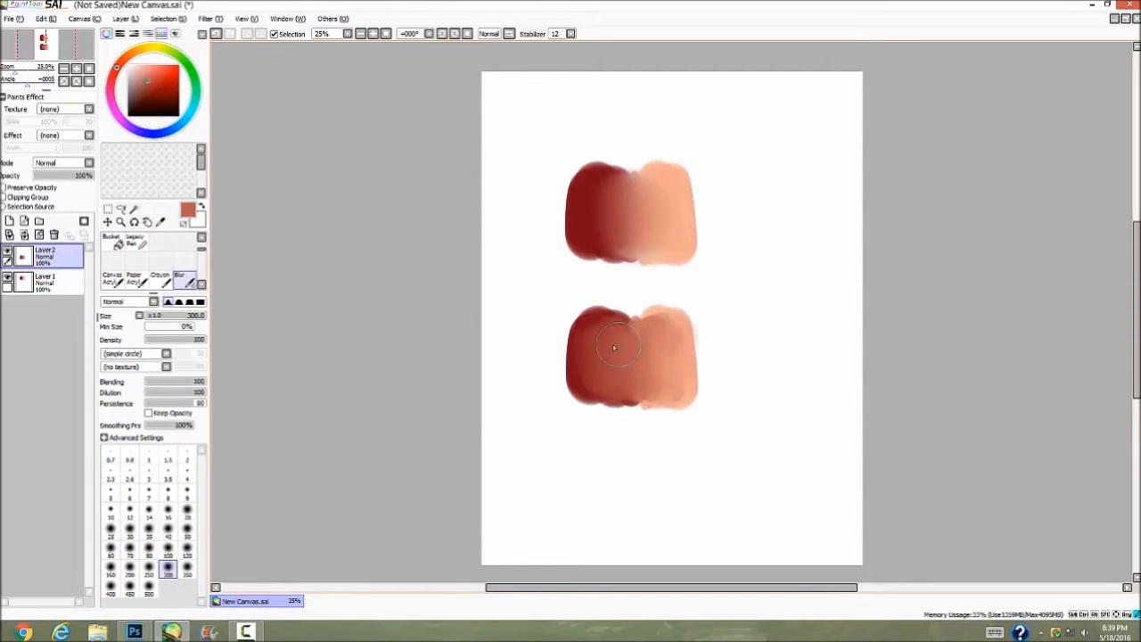
mouse_move(619, 344)
left_mouse_down()
mouse_move(597, 350)
mouse_move(670, 377)
left_mouse_up()
Switch to the blank Untitled-1 document in Photoshop and add a new layer above the background.
right_click(136, 632)
left_click(136, 632)
mouse_move(140, 634)
left_click(130, 575)
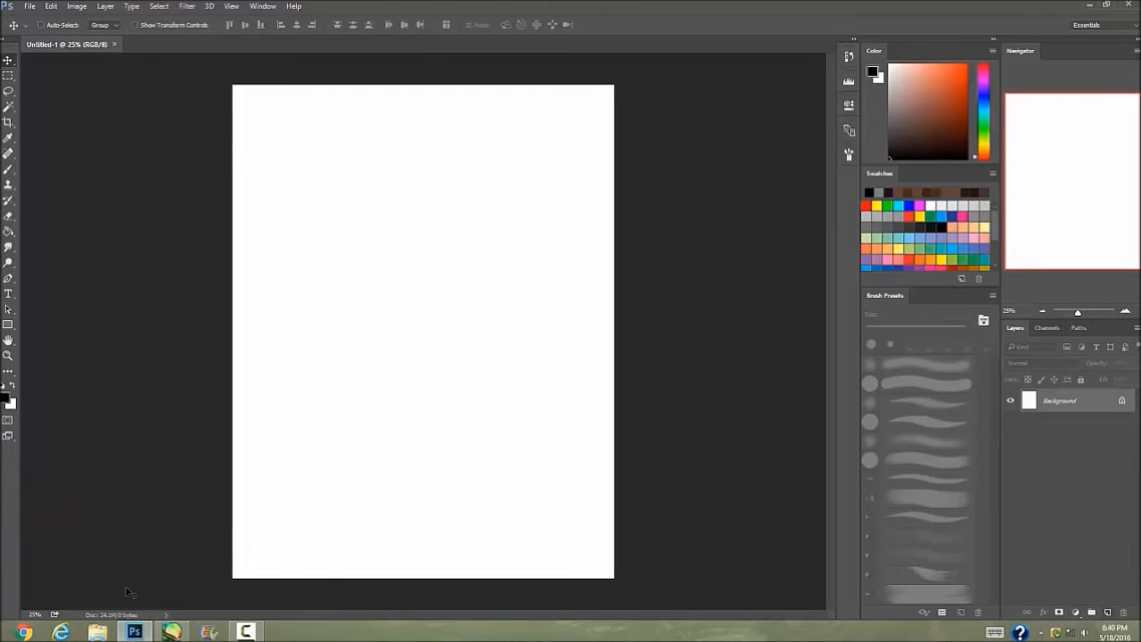
left_click(1107, 614)
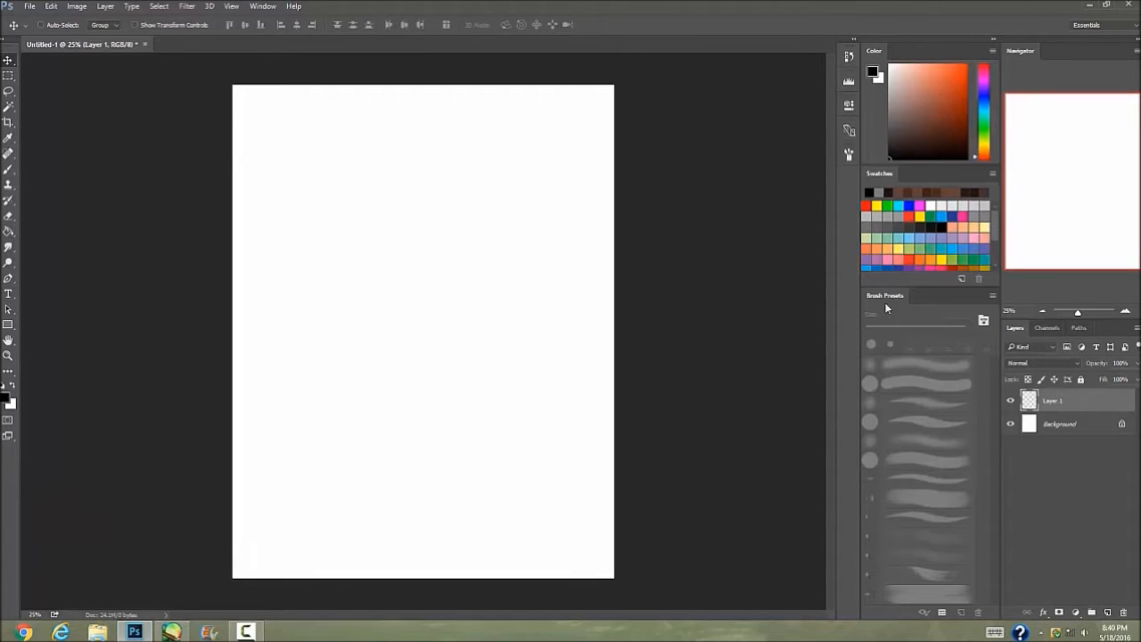
Set up the Brush tool with a size of 233 px and a medium blue foreground colour.
left_click(13, 167)
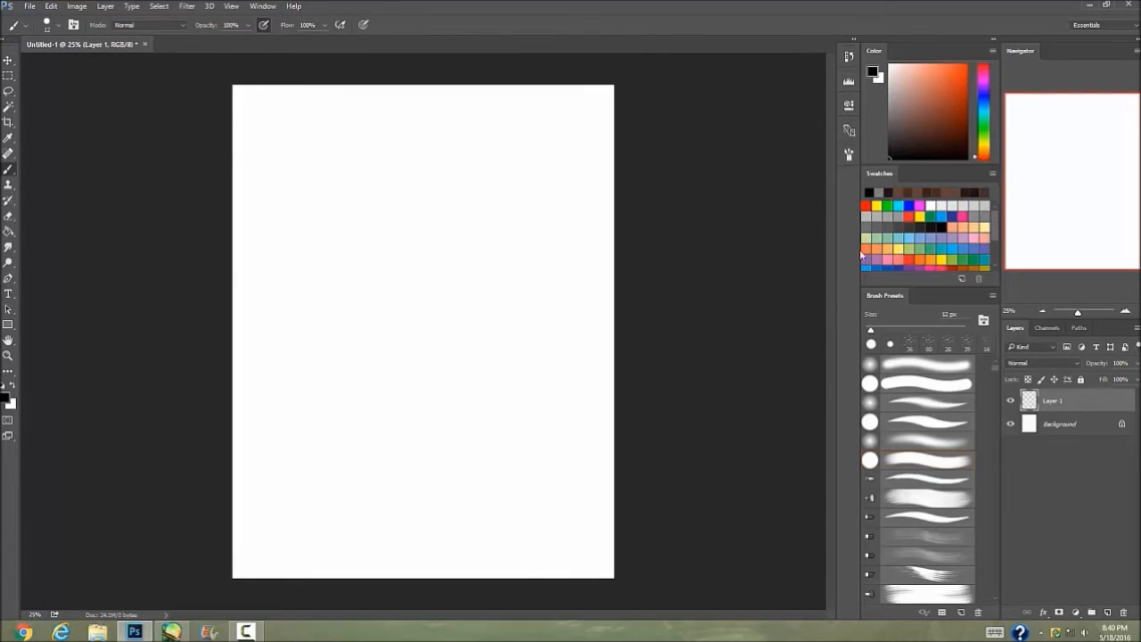
left_click_drag(871, 330, 924, 330)
left_click(983, 99)
left_click(925, 128)
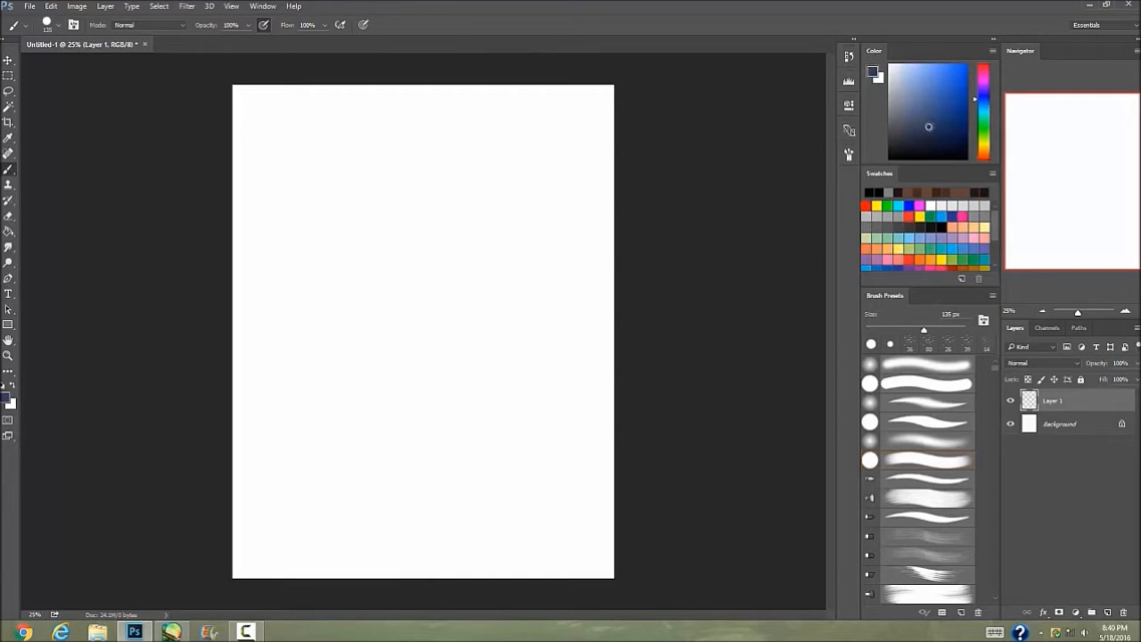
left_click(935, 107)
left_click(943, 331)
left_click_drag(344, 224, 354, 269)
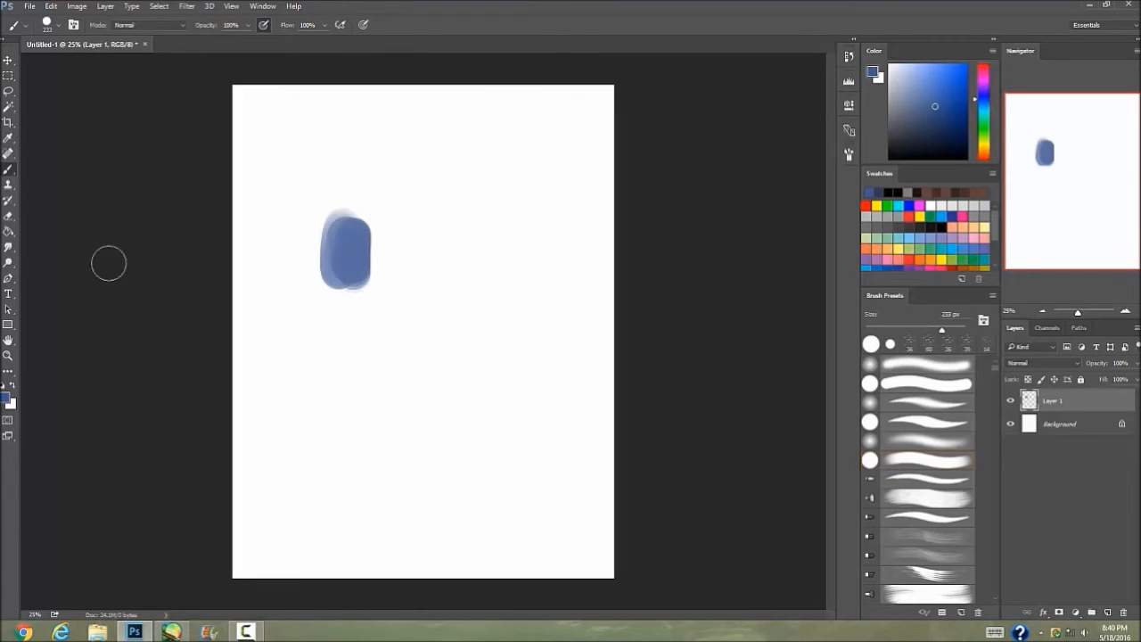
left_click(51, 5)
left_click(67, 12)
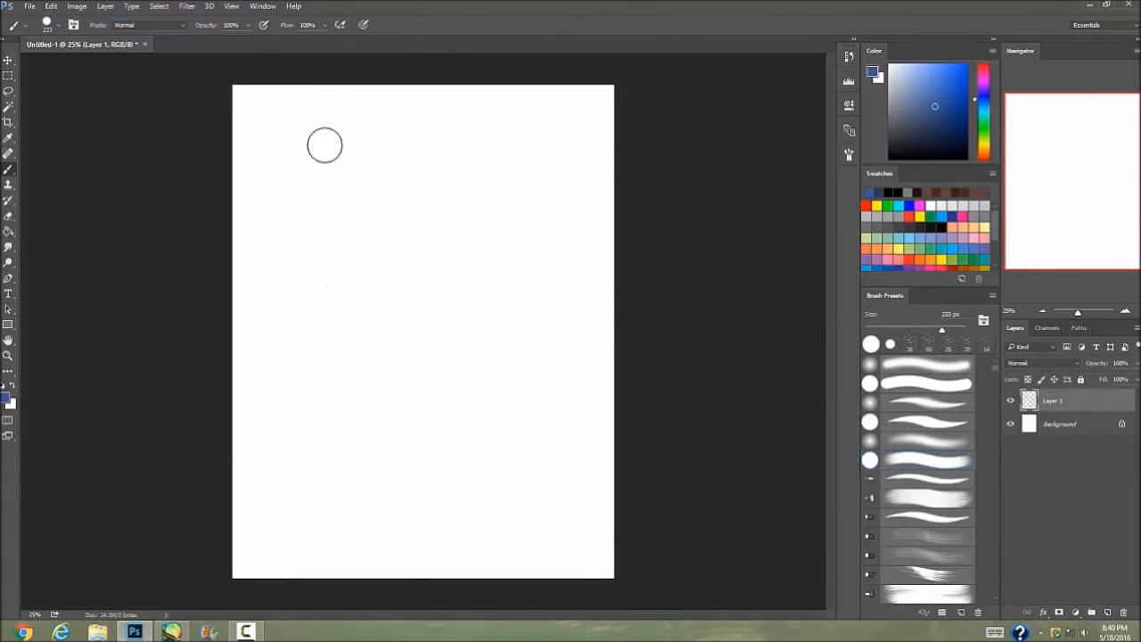
Paint a row of three overlapping swatches in blue, orchid pink and red-orange in the upper part of the canvas.
mouse_move(334, 244)
left_mouse_down()
mouse_move(345, 276)
mouse_move(338, 219)
mouse_move(362, 266)
mouse_move(357, 239)
mouse_move(348, 279)
mouse_move(369, 249)
left_mouse_up()
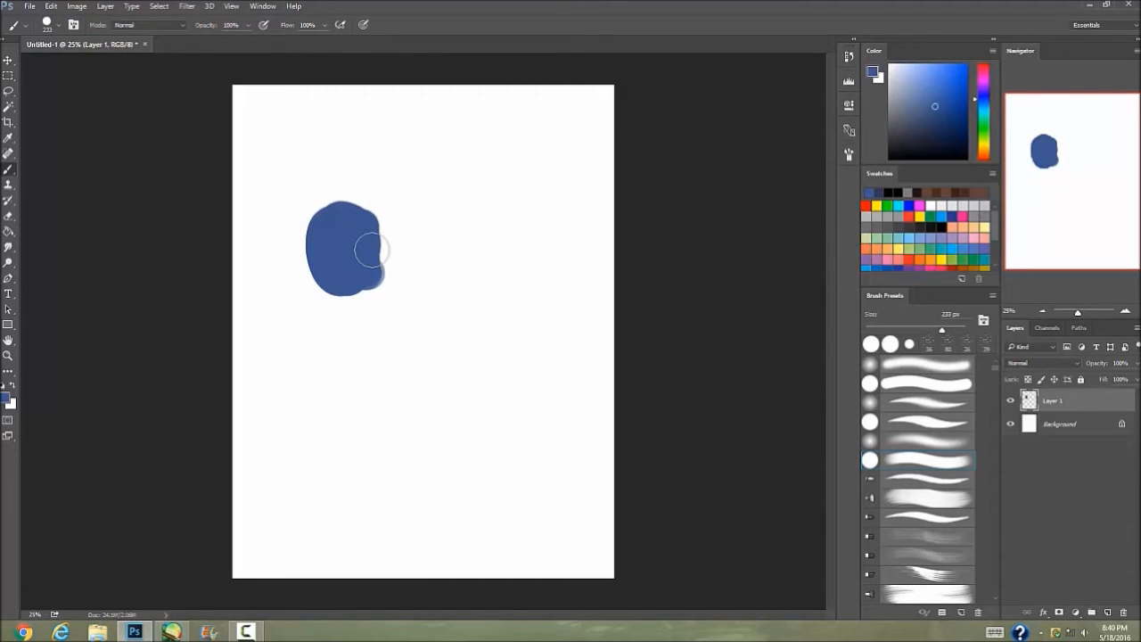
left_click(984, 86)
left_click(927, 89)
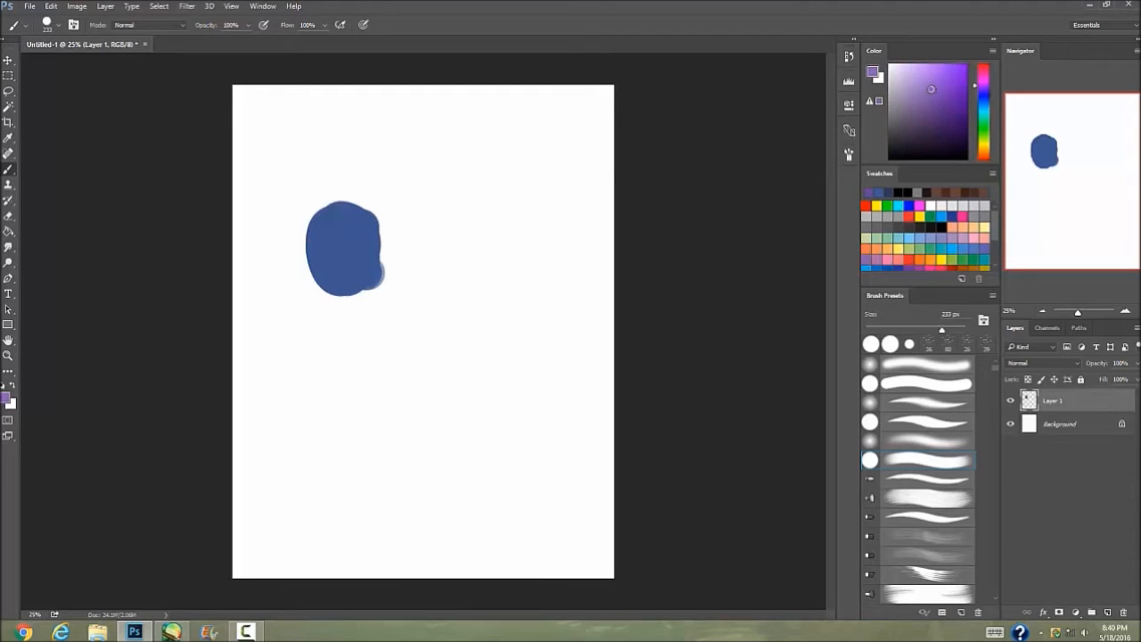
left_click(986, 79)
mouse_move(366, 242)
left_mouse_down()
mouse_move(378, 268)
mouse_move(415, 283)
mouse_move(370, 227)
mouse_move(400, 229)
mouse_move(388, 264)
mouse_move(429, 254)
left_mouse_up()
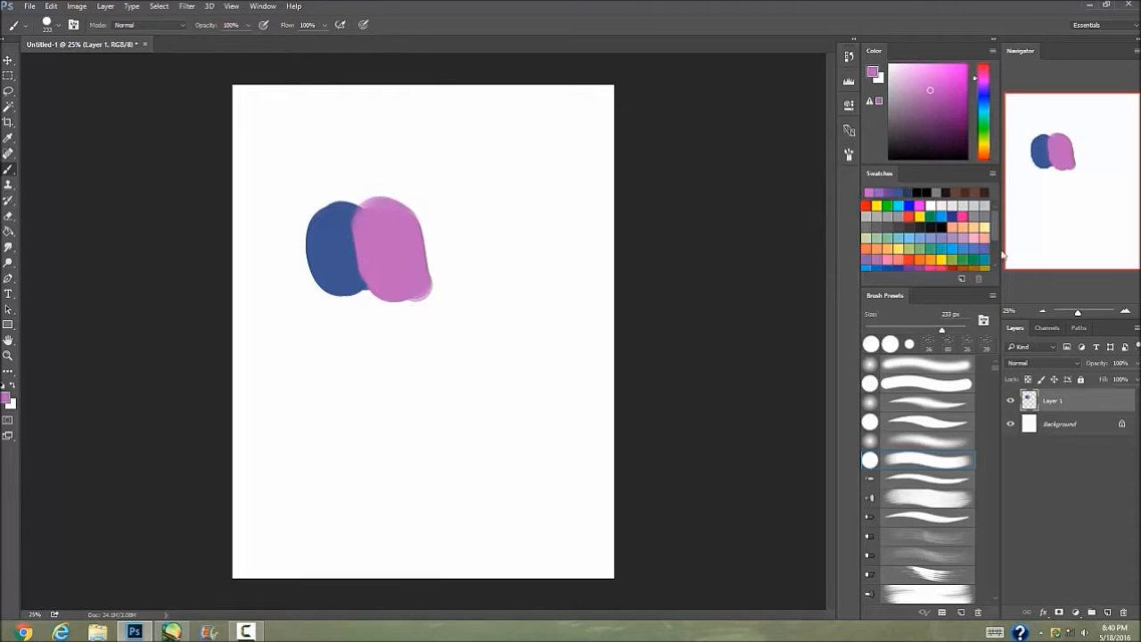
left_click(984, 158)
mouse_move(419, 233)
left_mouse_down()
mouse_move(444, 285)
mouse_move(430, 260)
mouse_move(452, 277)
mouse_move(438, 220)
mouse_move(429, 236)
mouse_move(425, 203)
left_mouse_up()
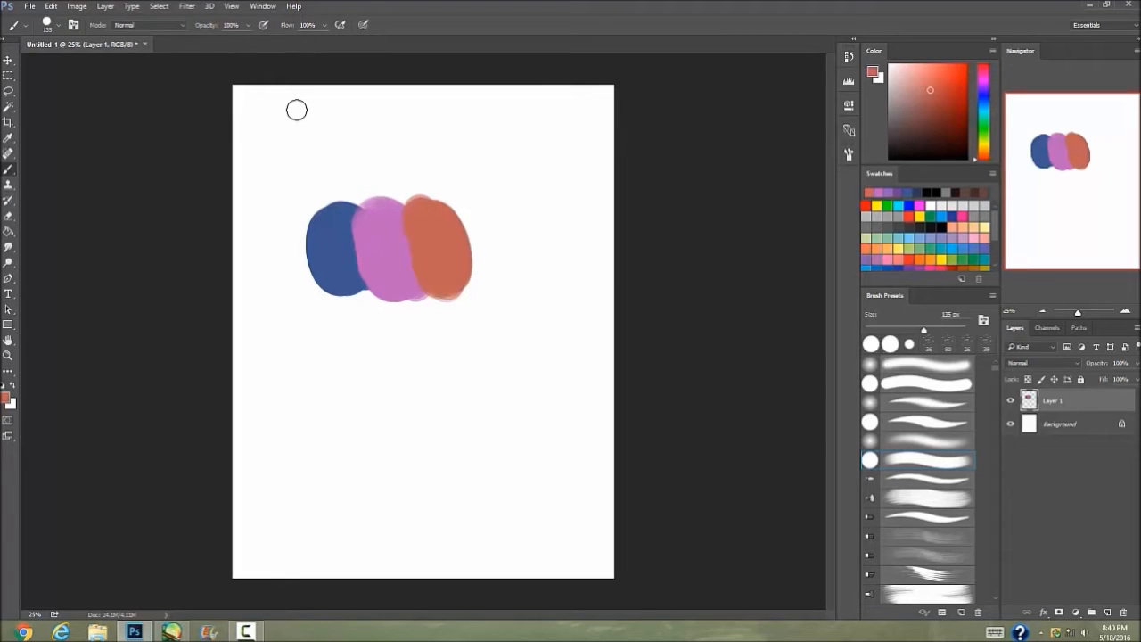
Soften the seams between the three swatches by painting sampled in-between colours, using a 68 px brush on the pink and red-orange seam.
left_click(418, 263, "alt")
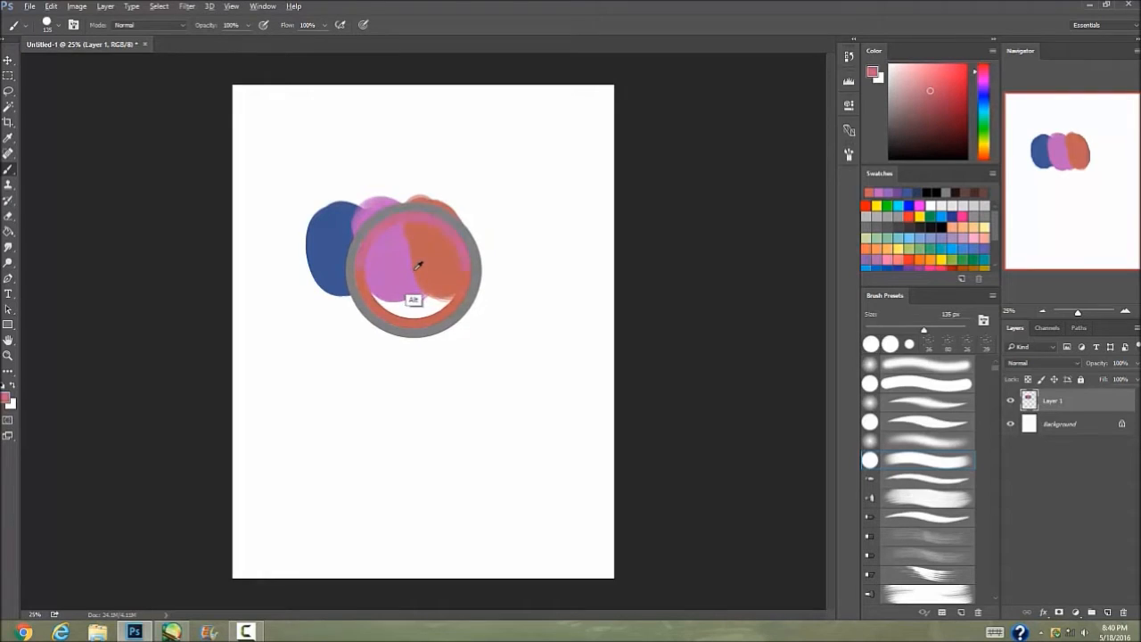
left_click(900, 331)
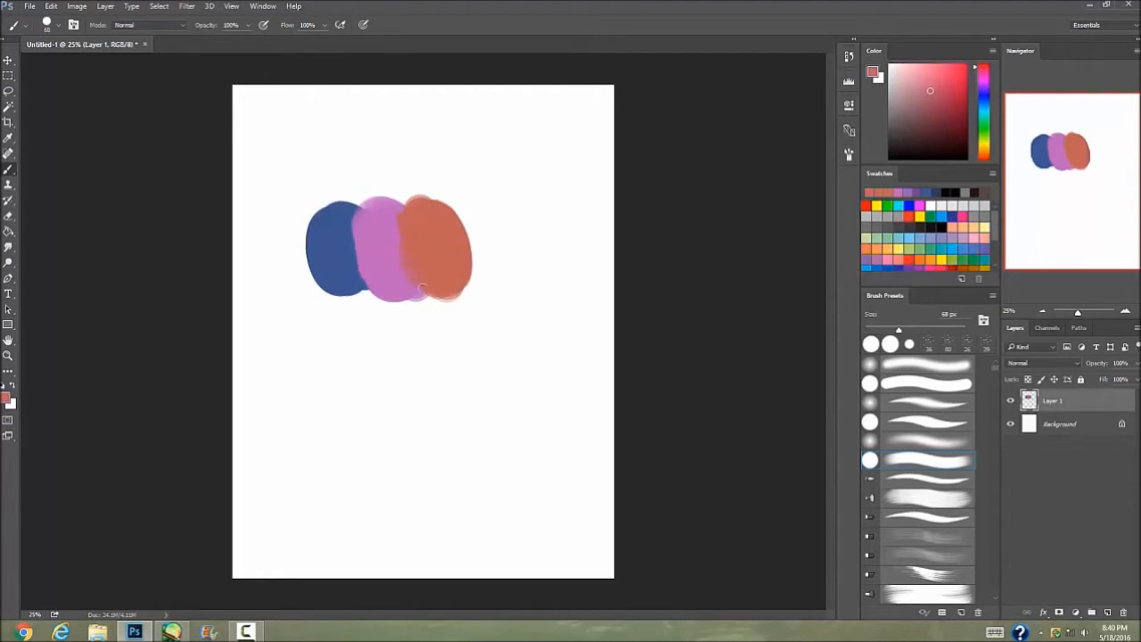
left_click(398, 237, "alt")
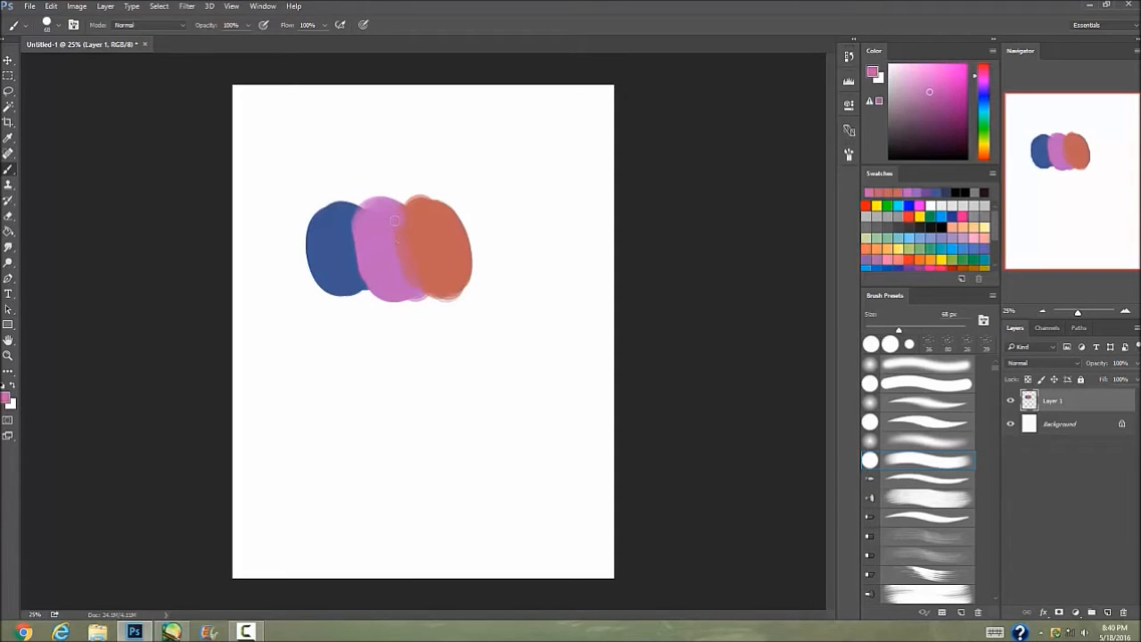
left_click(406, 222, "alt")
left_click(406, 219, "alt")
left_click_drag(406, 223, 421, 272)
left_click(408, 247, "alt")
left_click(403, 243, "alt")
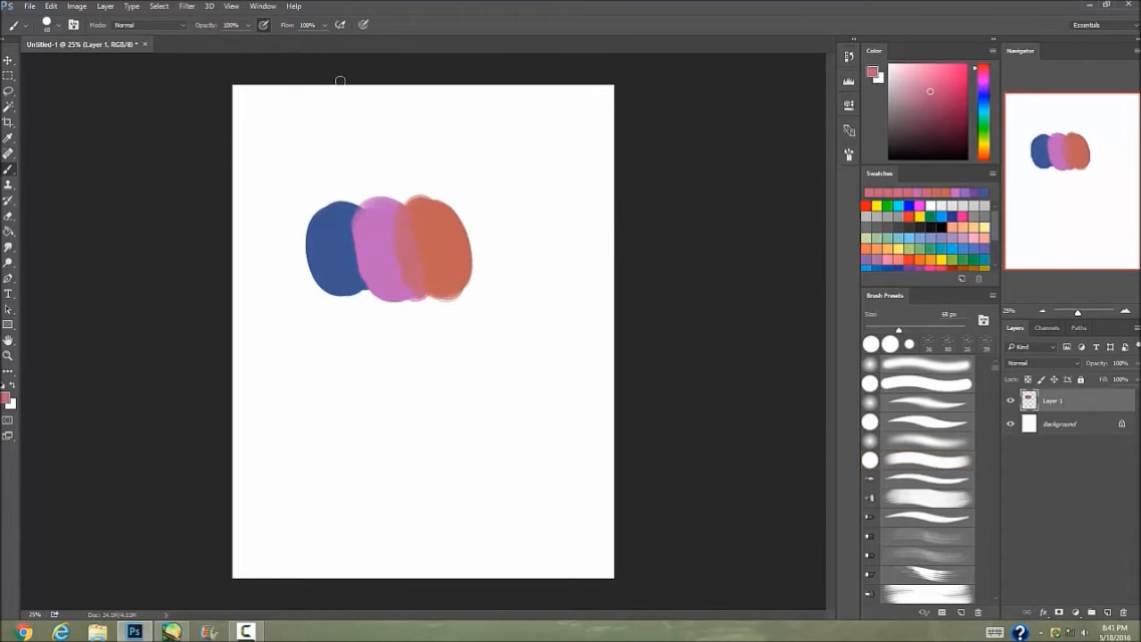
left_click(353, 250, "alt")
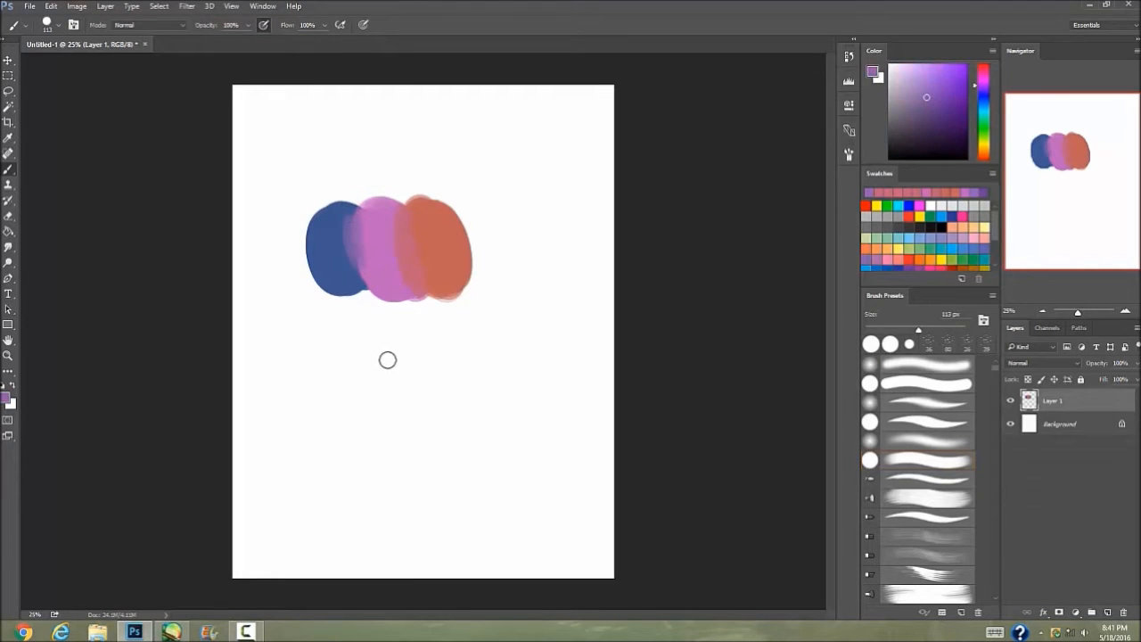
mouse_move(381, 352)
left_mouse_down()
mouse_move(418, 397)
mouse_move(445, 387)
mouse_move(524, 426)
left_mouse_up()
mouse_move(522, 370)
left_mouse_down()
mouse_move(552, 435)
mouse_move(561, 353)
left_mouse_up()
left_click(52, 6)
left_click(72, 23)
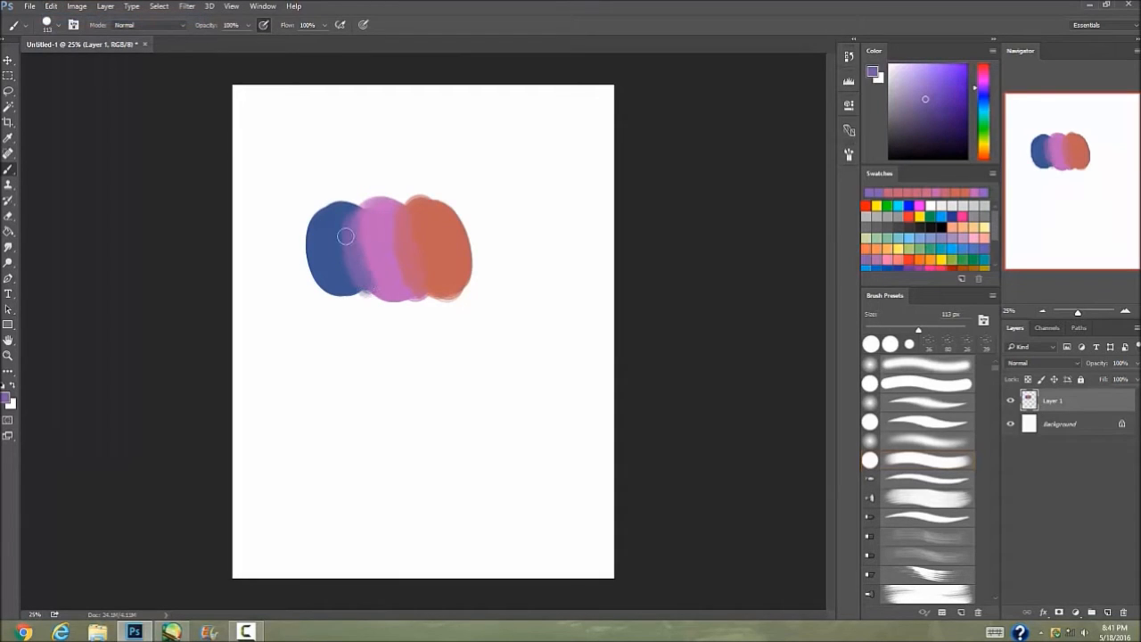
Blend the blue swatch into the pink one with sampled purples, using the brush at 113 px.
left_click(360, 221, "alt")
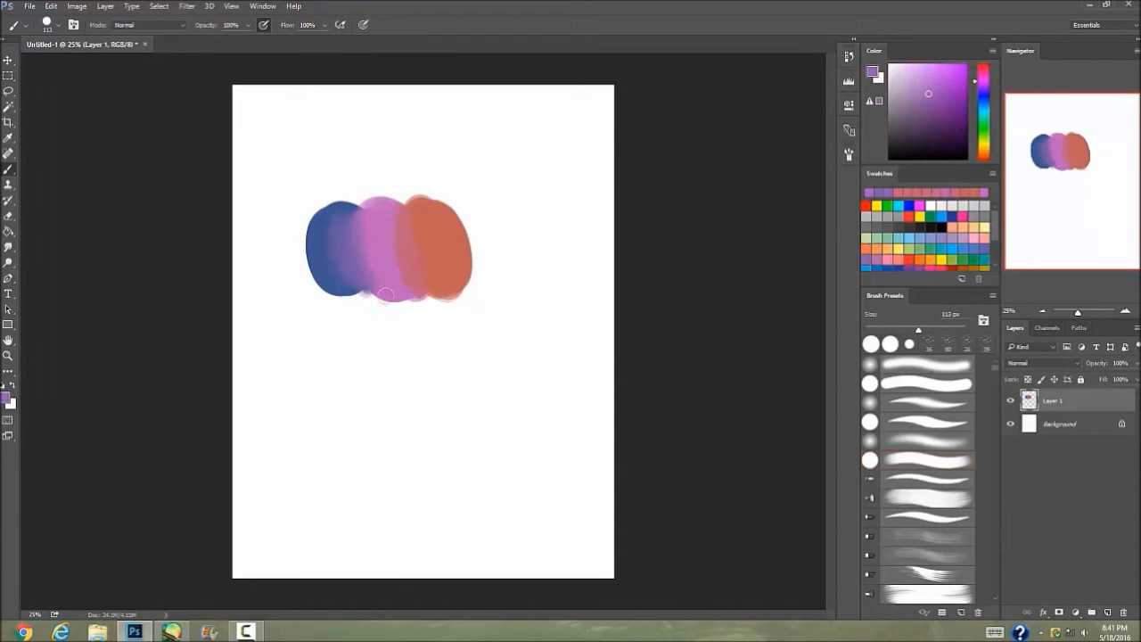
left_click(377, 246, "alt")
mouse_move(377, 246)
left_mouse_down()
mouse_move(384, 286)
mouse_move(351, 211)
mouse_move(349, 256)
mouse_move(356, 210)
mouse_move(358, 281)
left_mouse_up()
left_click(343, 228, "alt")
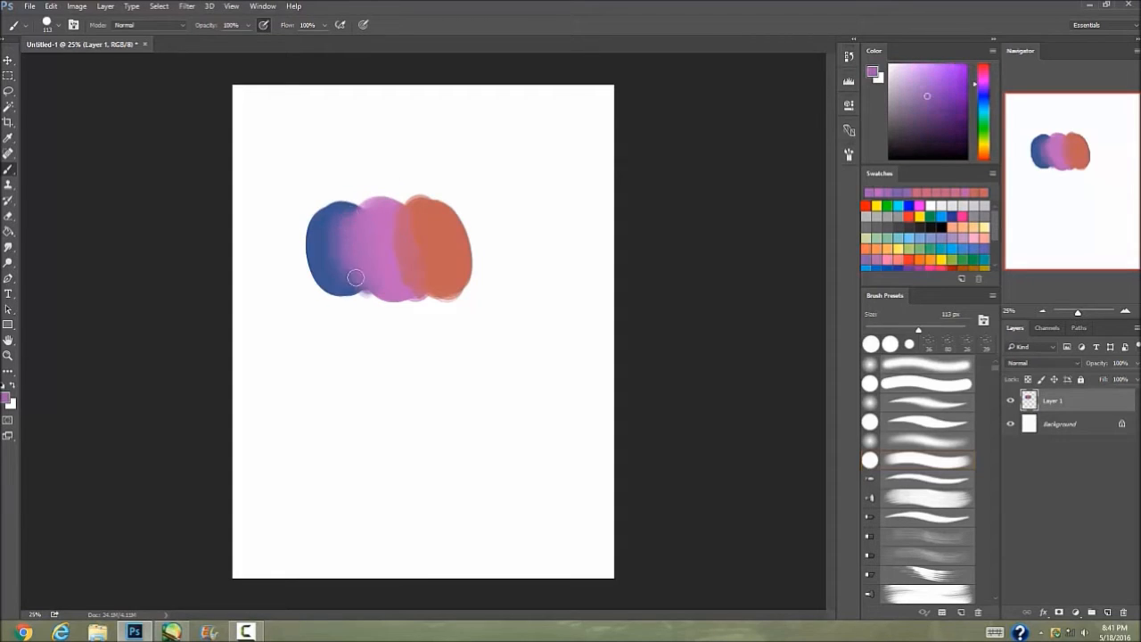
mouse_move(352, 215)
left_mouse_down()
mouse_move(346, 279)
mouse_move(325, 227)
left_mouse_up()
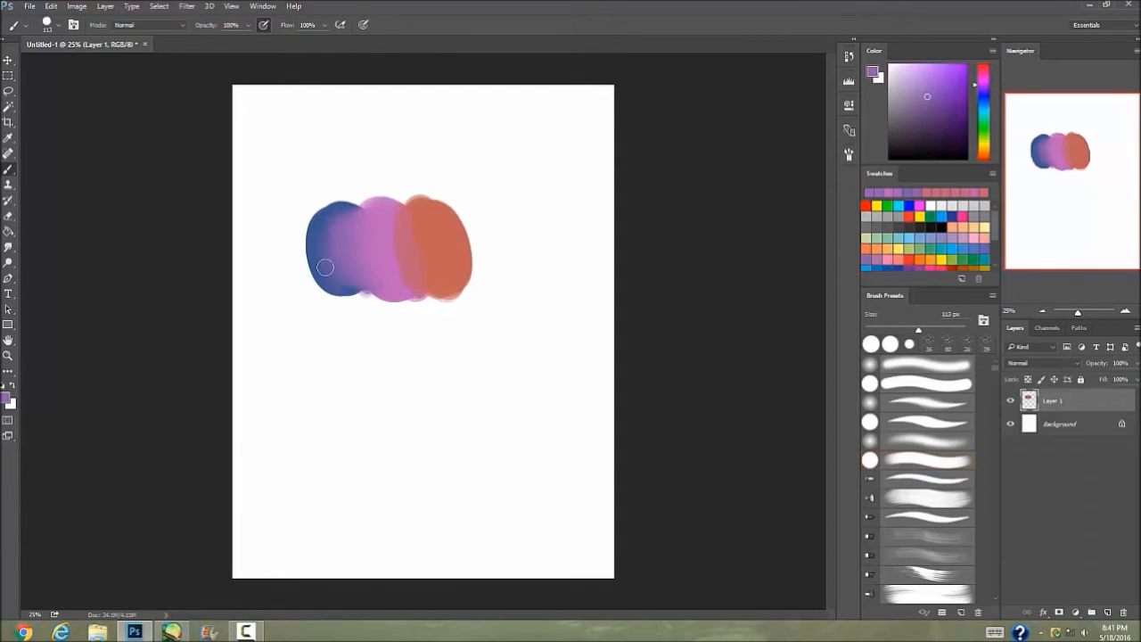
Blend the pink and red-orange swatches with sampled tones, carry red-orange along the lower edge and soften it with sampled purple.
left_click(396, 238, "alt")
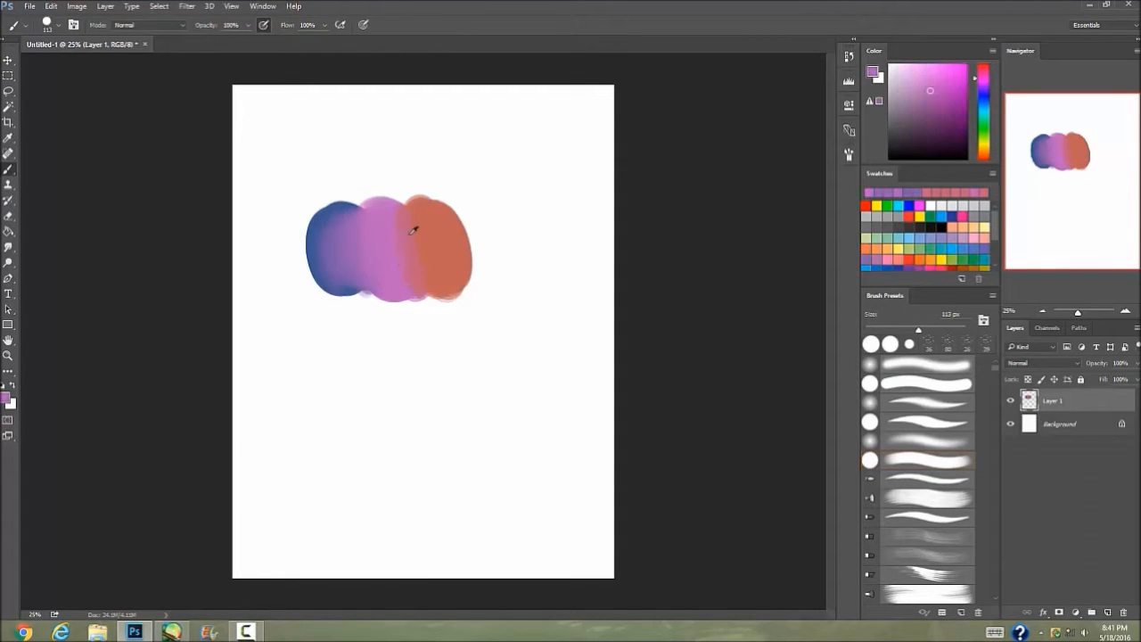
left_click(417, 260, "alt")
left_click(445, 272, "alt")
mouse_move(425, 288)
left_mouse_down()
mouse_move(376, 269)
mouse_move(435, 268)
mouse_move(399, 290)
mouse_move(416, 295)
mouse_move(333, 272)
left_mouse_up()
left_click(404, 286, "alt")
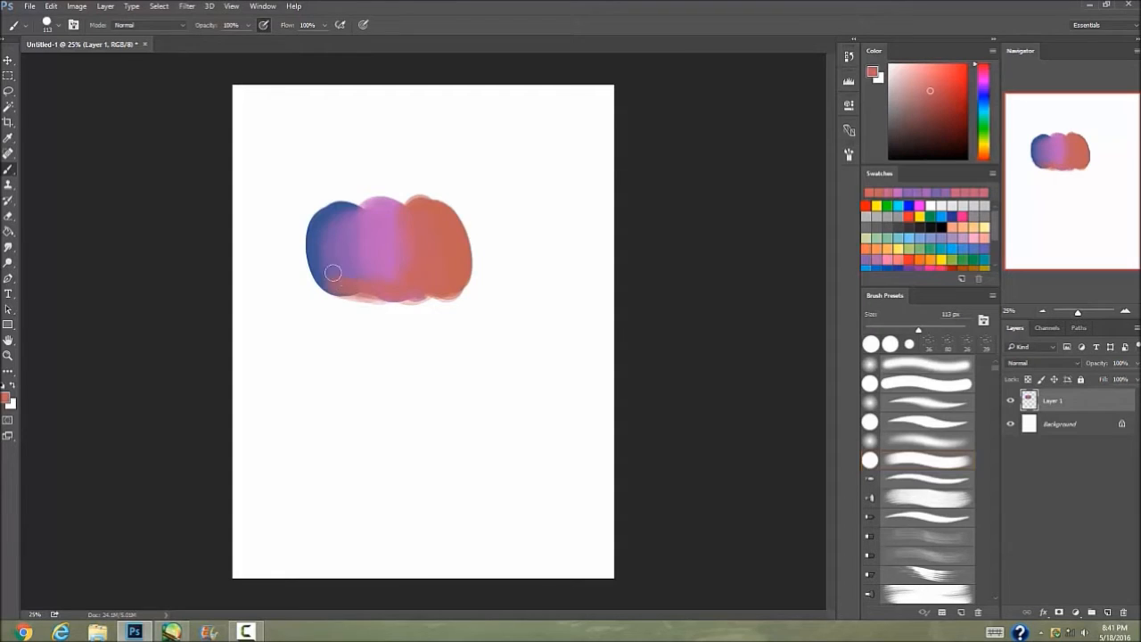
left_click(341, 276, "alt")
left_click(337, 246, "alt")
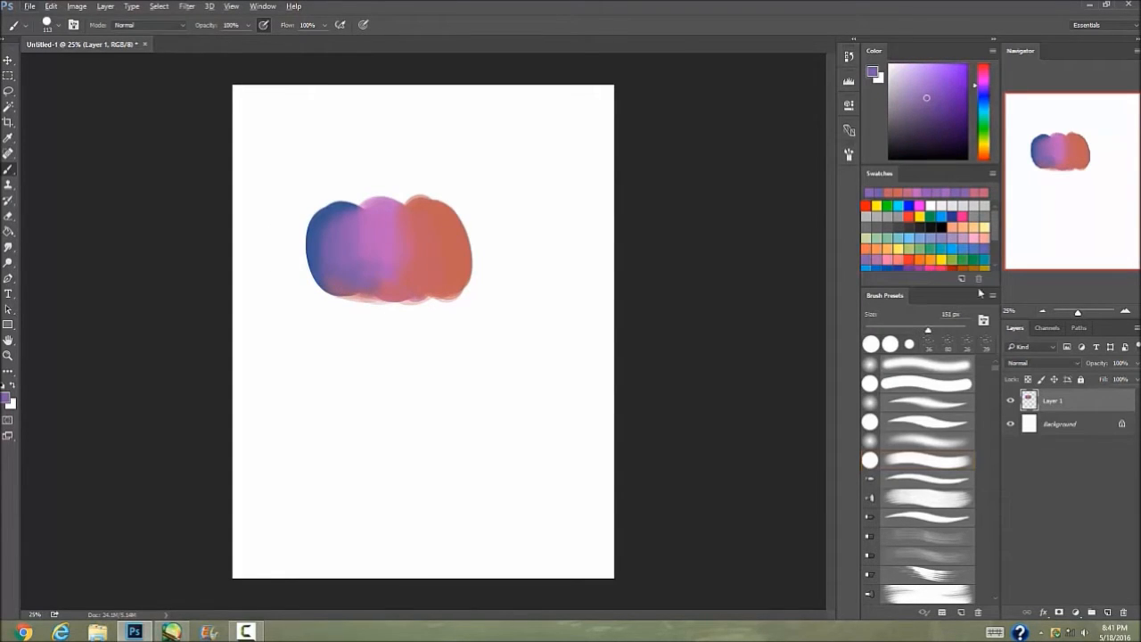
Blend the pink and red-orange areas of the upper swatches with sampled in-between colours, using the brush at 151 px.
left_click(375, 230, "alt")
left_click(383, 235, "alt")
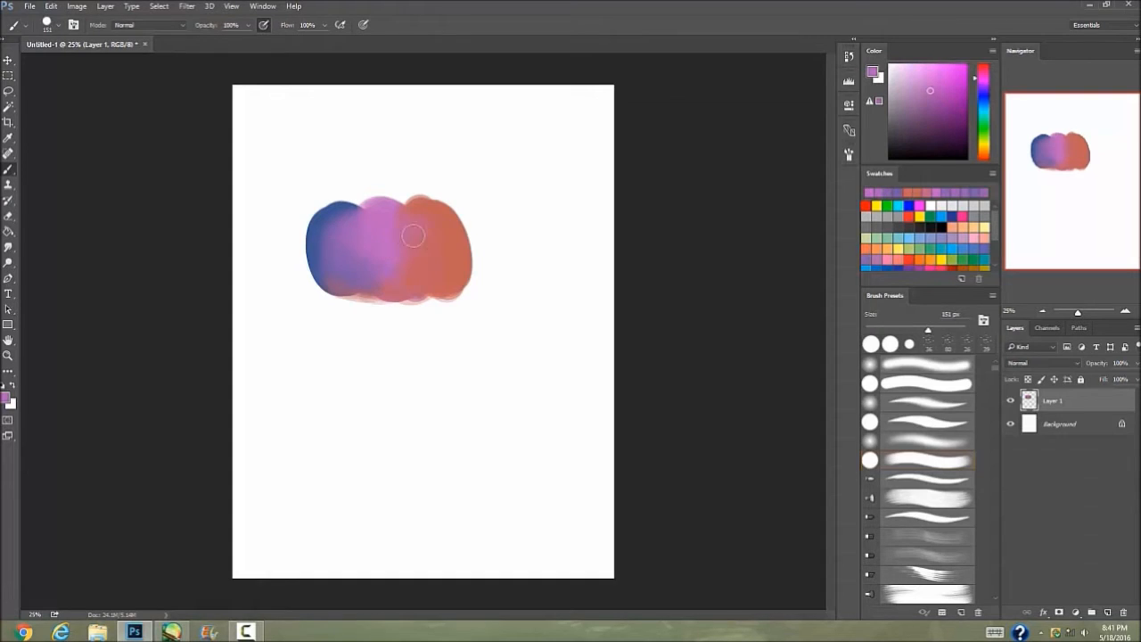
left_click(421, 237, "alt")
left_click(419, 238, "alt")
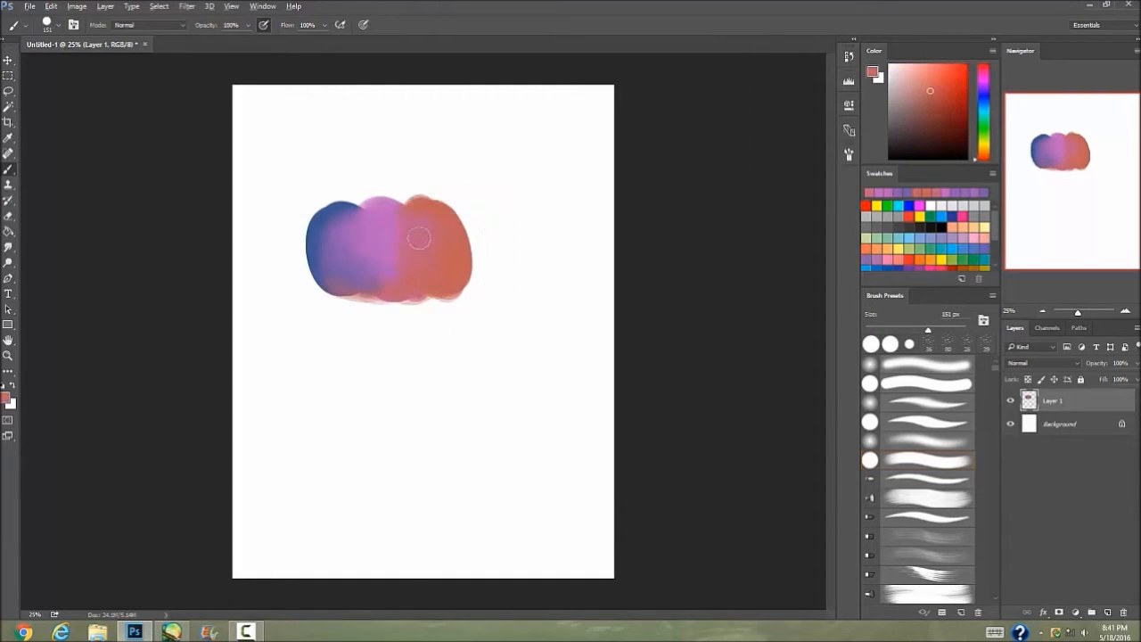
left_click(384, 239, "alt")
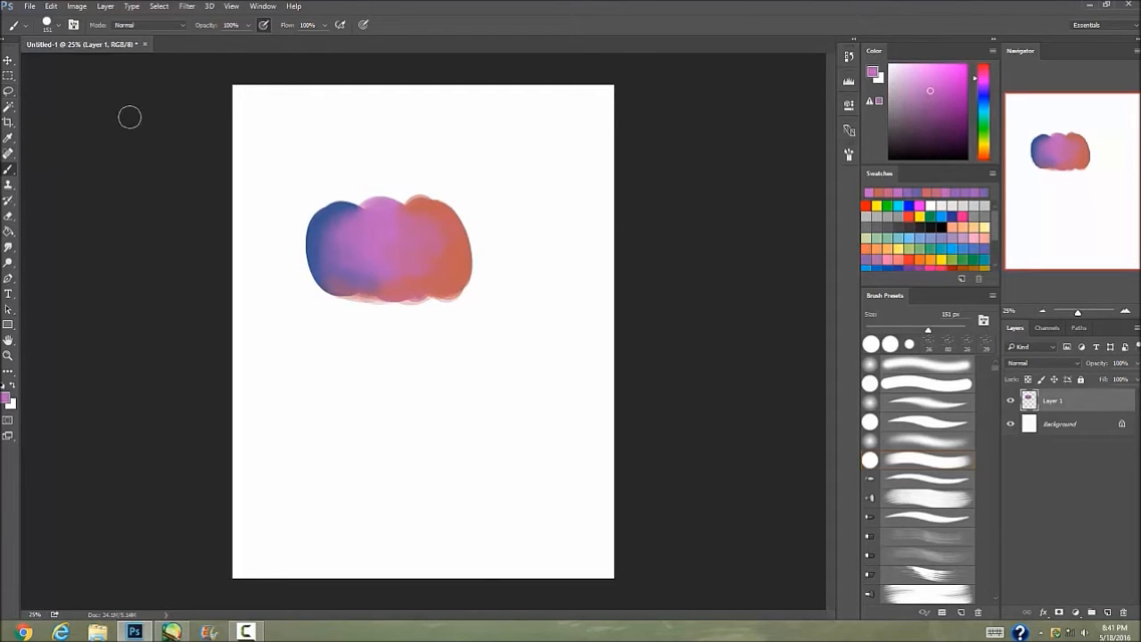
Paint a second row of blue, pink and red-orange swatches below the first, sampling its colours with the brush at 293 px.
left_click_drag(928, 330, 945, 330)
left_click(319, 239, "alt")
mouse_move(323, 400)
left_mouse_down()
mouse_move(330, 410)
mouse_move(349, 377)
mouse_move(382, 402)
mouse_move(377, 390)
left_mouse_up()
left_click(381, 244, "alt")
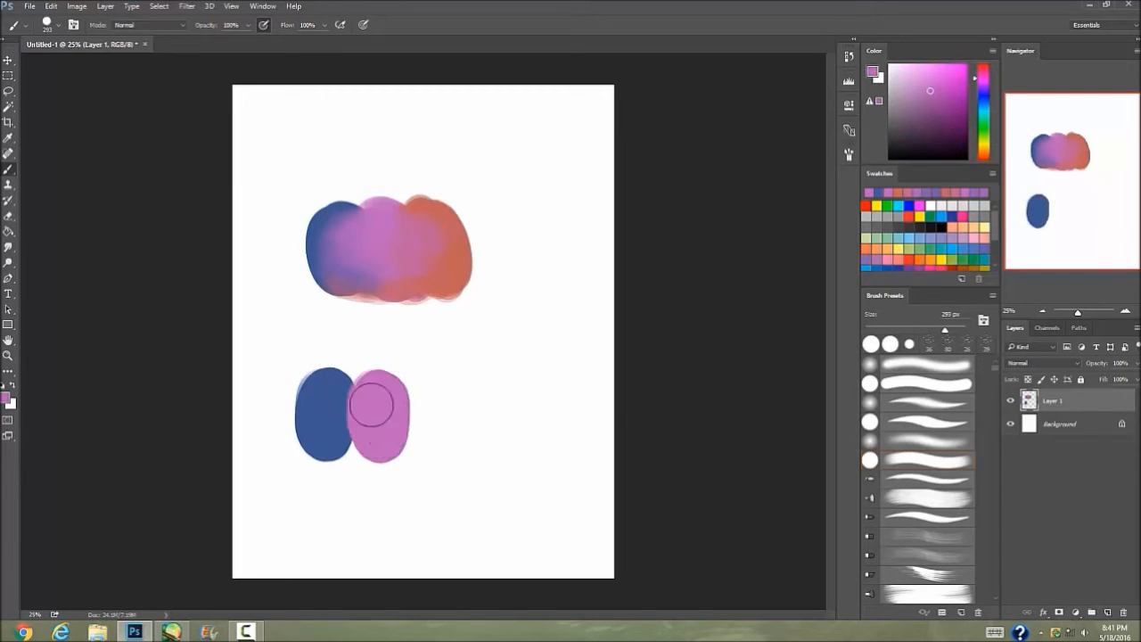
left_click(455, 245, "alt")
left_click_drag(419, 423, 442, 408)
left_click(462, 271, "alt")
Soften the seams between the three lower swatches with the Smudge tool at 84 px and 24% spacing.
left_click(11, 247)
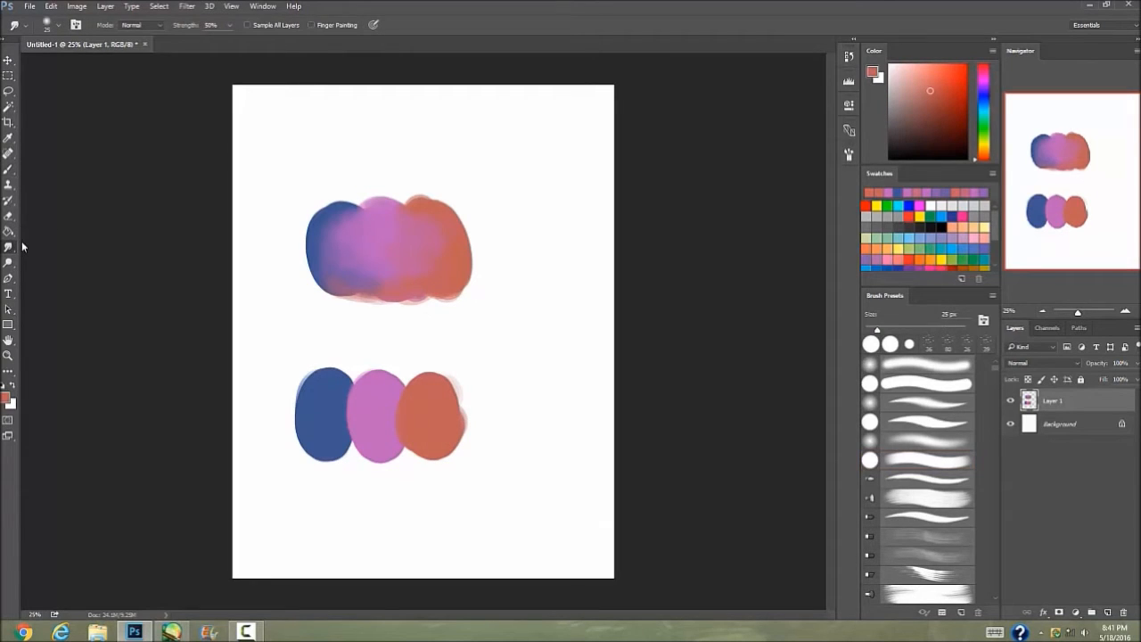
left_click(983, 319)
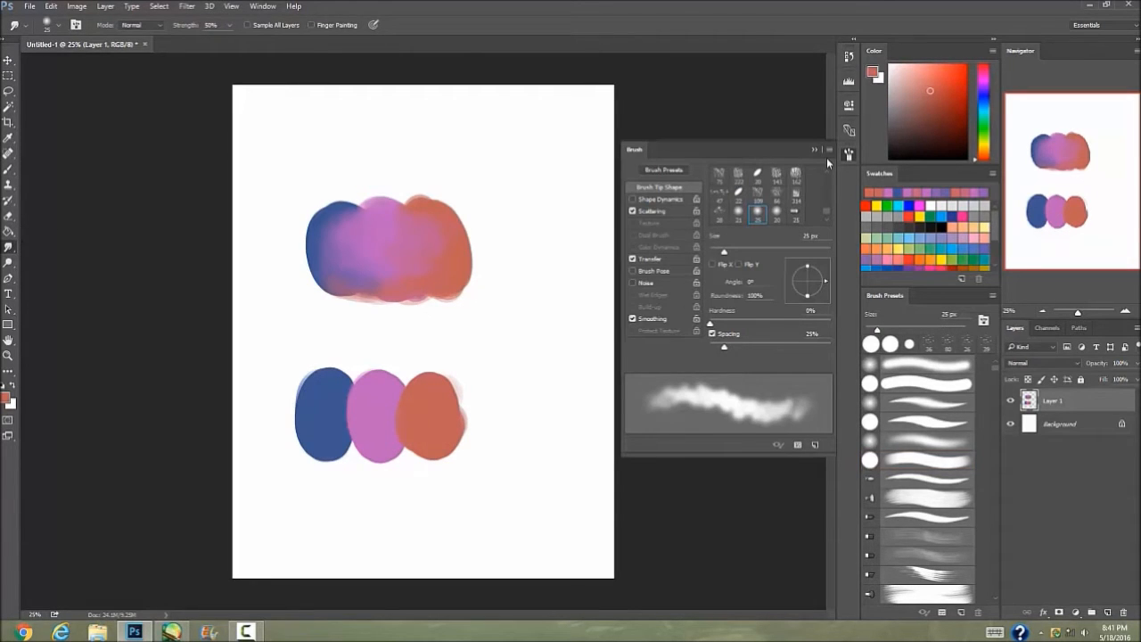
mouse_move(723, 347)
left_mouse_down()
mouse_move(752, 349)
mouse_move(716, 348)
left_mouse_up()
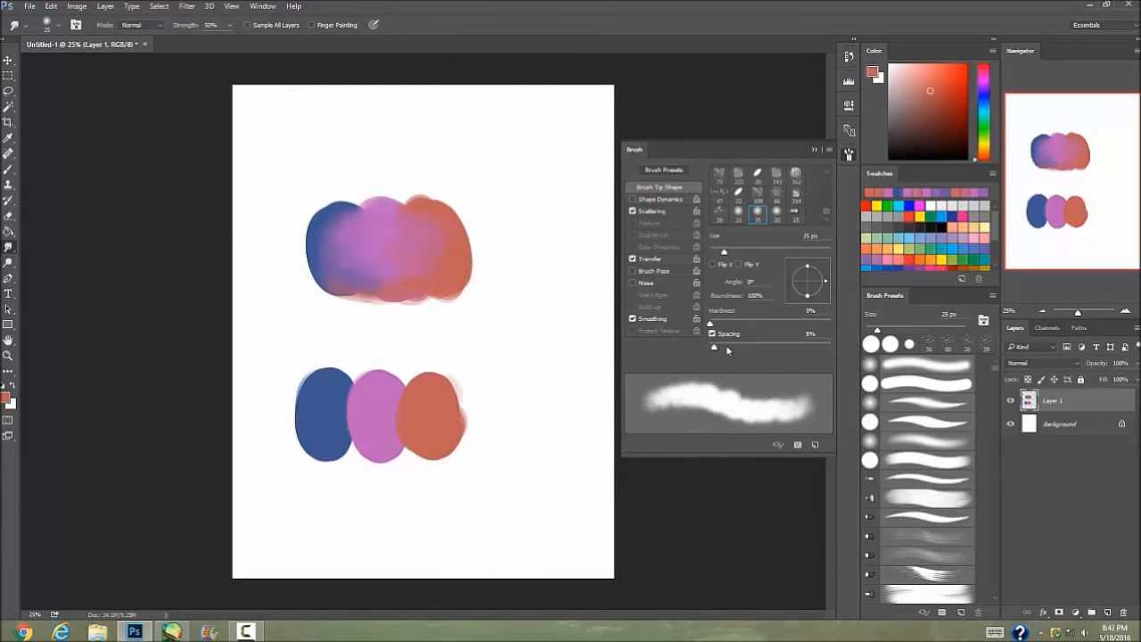
left_click(728, 349)
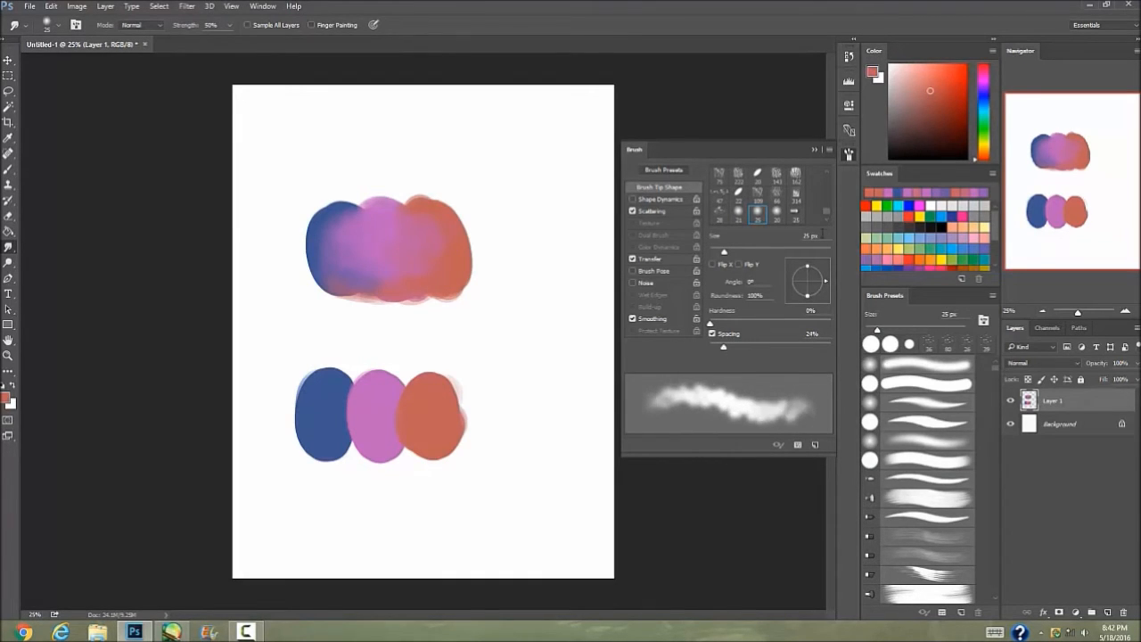
left_click(814, 150)
left_click_drag(898, 328, 906, 332)
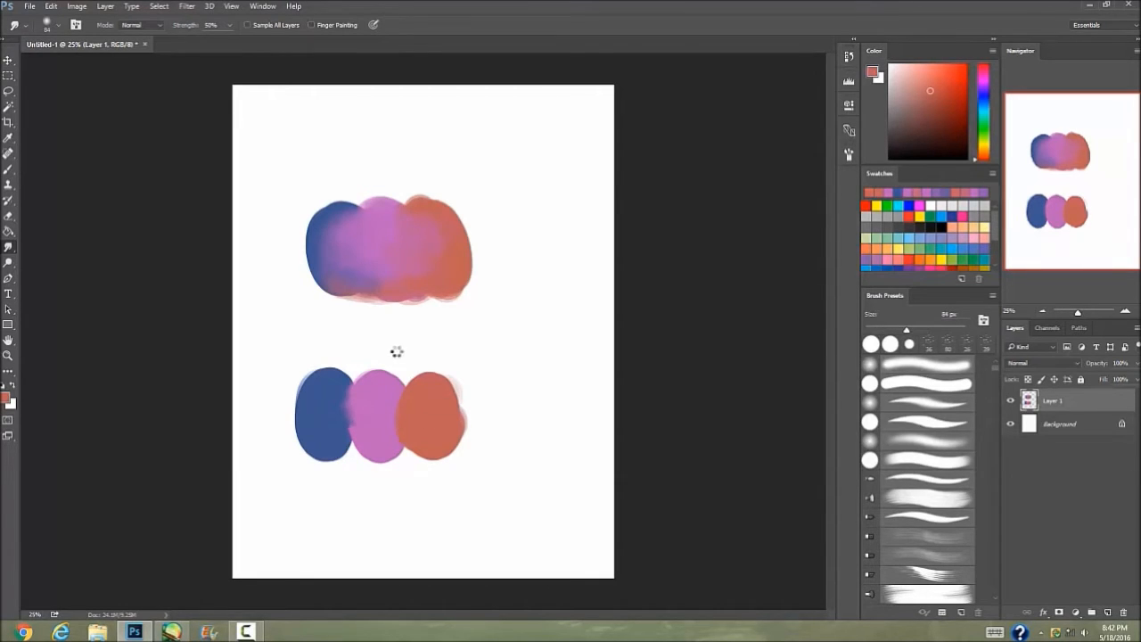
mouse_move(361, 421)
left_mouse_down()
mouse_move(345, 435)
mouse_move(337, 428)
left_mouse_up()
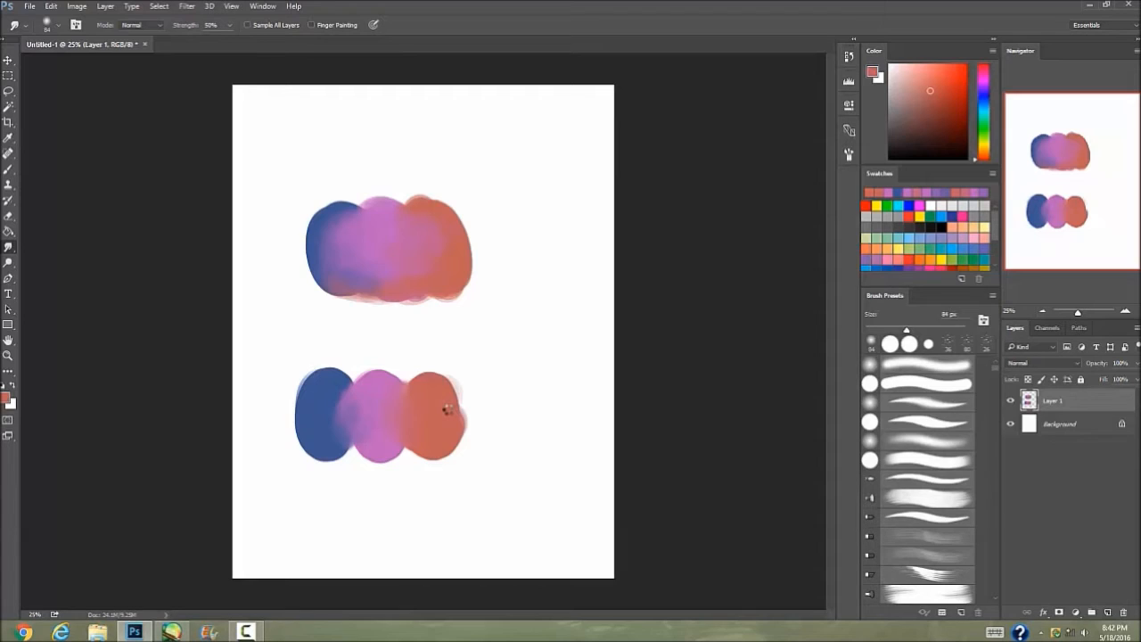
Blend the upper swatches by painting purple and pinkish-red tones over them with a large soft round brush.
key("b")
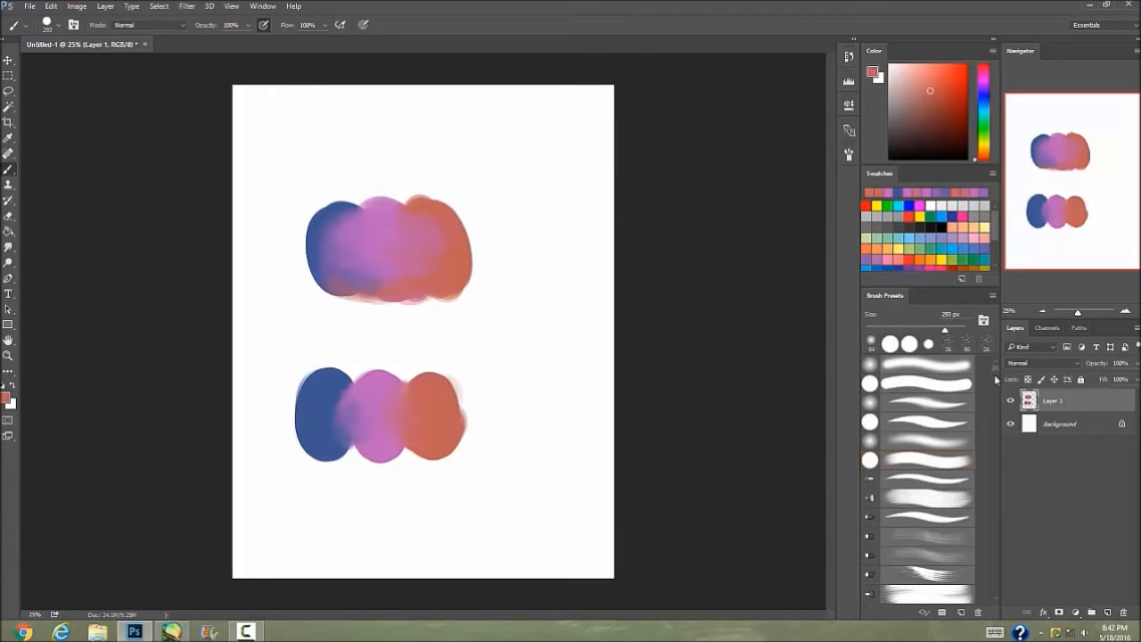
scroll(995, 375, "down", 3)
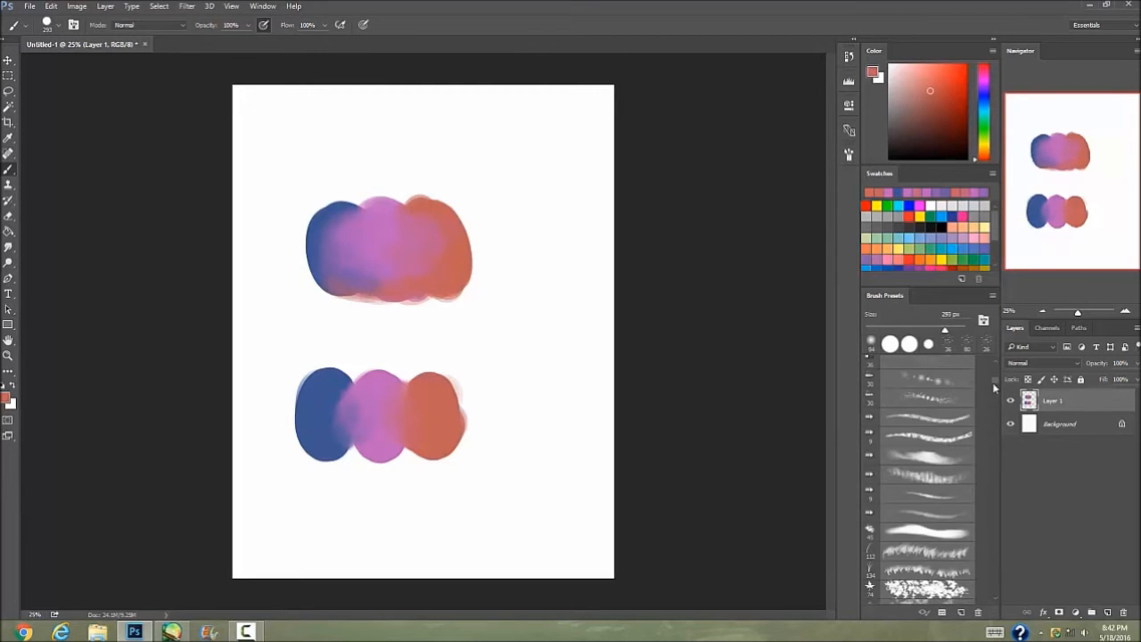
scroll(996, 369, "up", 3)
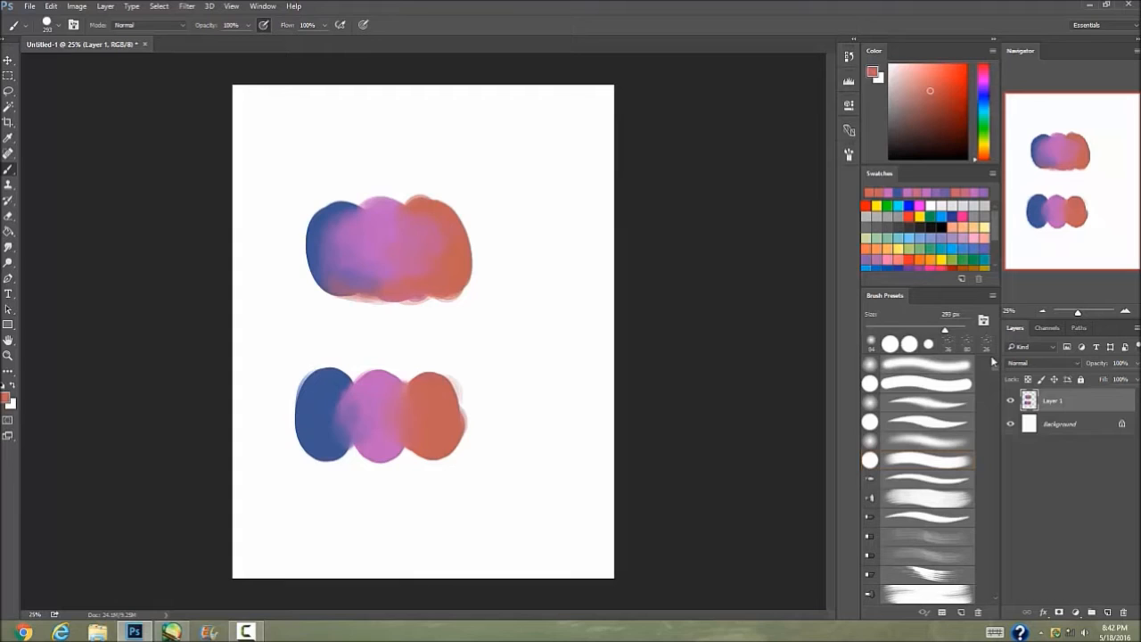
left_click(926, 443)
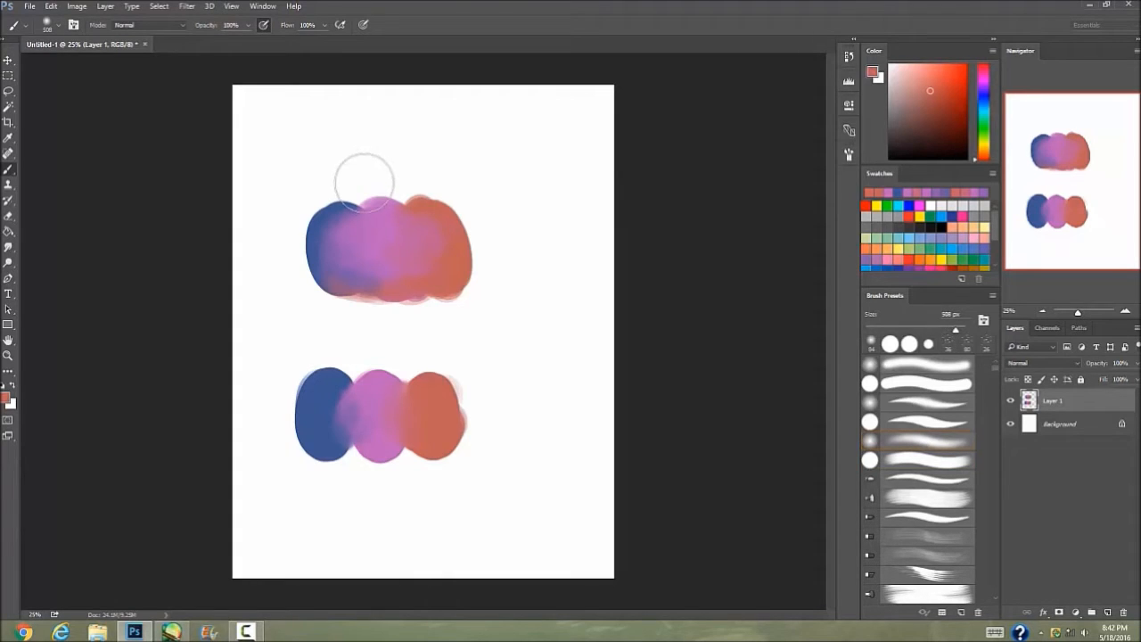
mouse_move(439, 252)
left_mouse_down()
mouse_move(417, 299)
mouse_move(388, 239)
mouse_move(381, 254)
mouse_move(402, 261)
mouse_move(390, 205)
mouse_move(347, 219)
mouse_move(353, 260)
mouse_move(350, 214)
mouse_move(330, 248)
mouse_move(356, 264)
mouse_move(402, 248)
mouse_move(383, 258)
mouse_move(428, 260)
mouse_move(445, 230)
mouse_move(413, 216)
mouse_move(445, 229)
mouse_move(436, 270)
left_mouse_up()
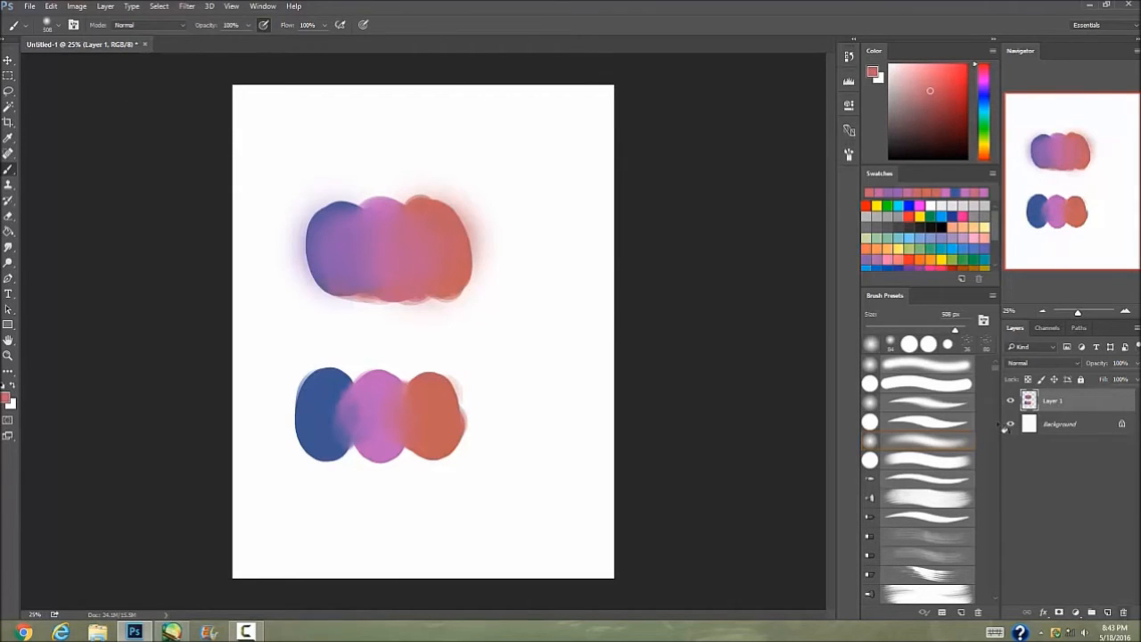
Delete the painted layer, and in PaintTool SAI delete Layer 2 and clear Layer 1.
left_click(1125, 614)
left_click(174, 633)
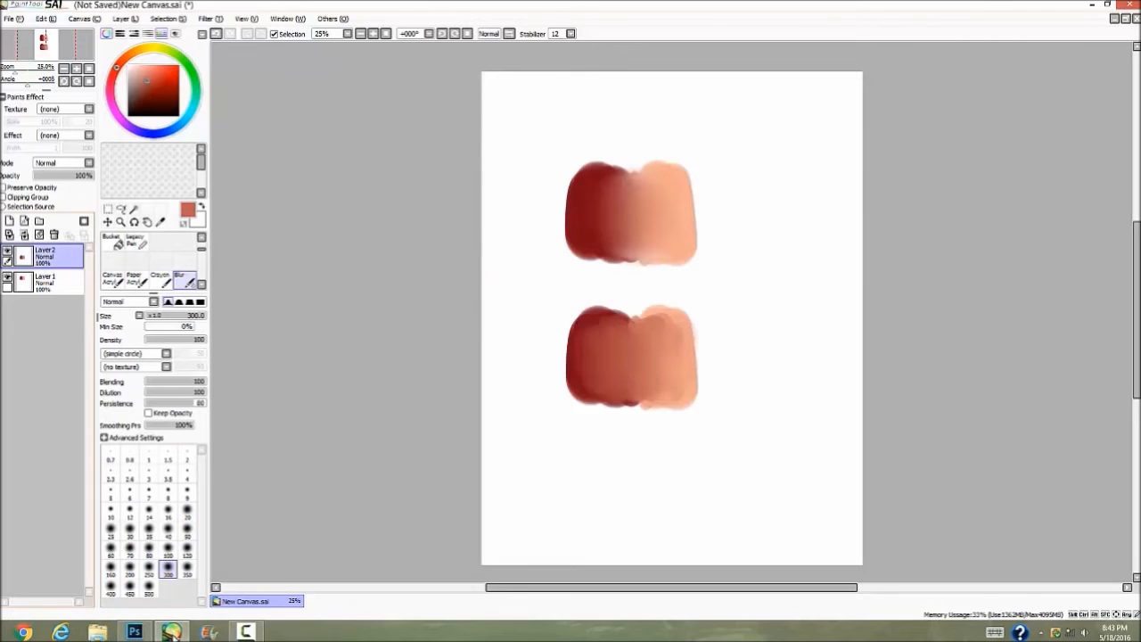
left_click(55, 234)
left_click(39, 235)
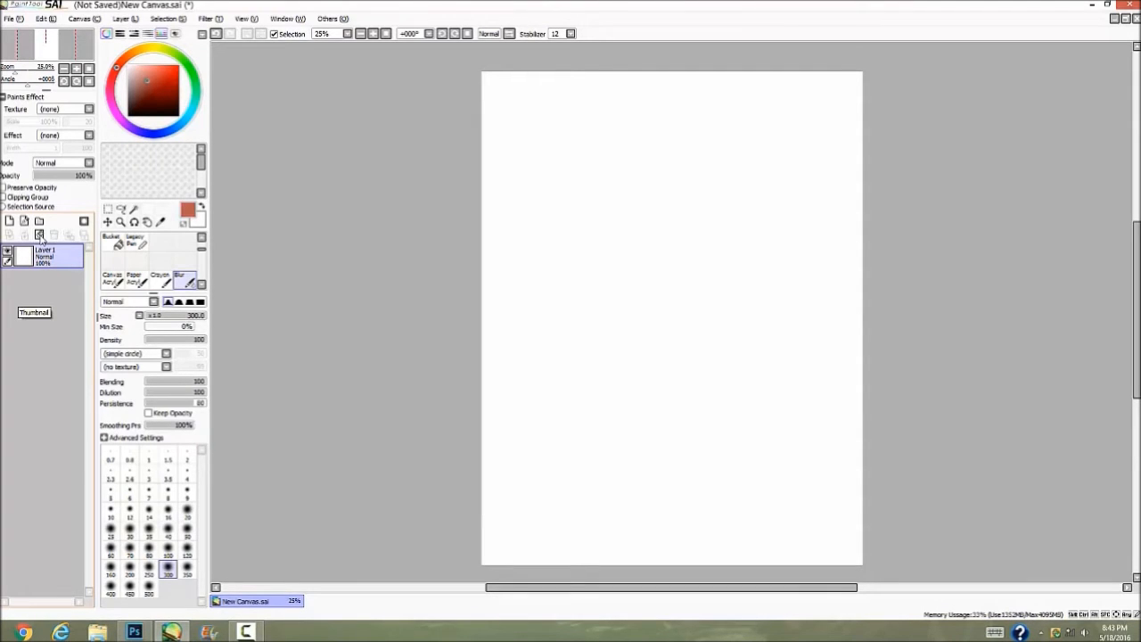
Set up the Brush tool with size 23, minimum size 0% and density 100.
left_click_drag(189, 317, 169, 319)
scroll(154, 259, "up", 2)
left_click(159, 243)
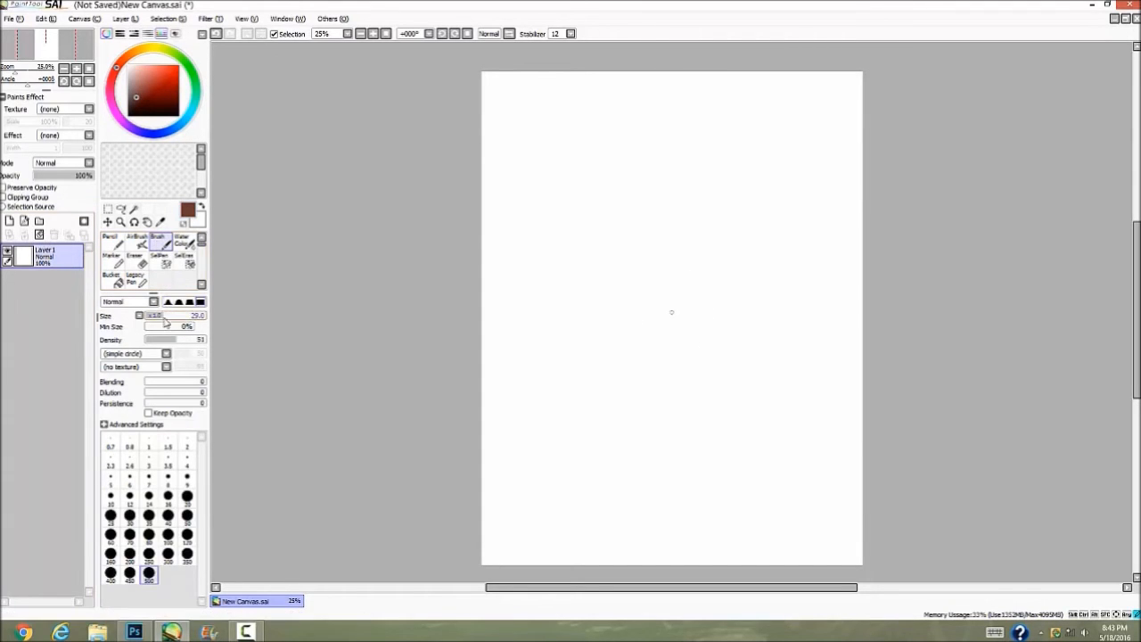
left_click_drag(187, 344, 217, 344)
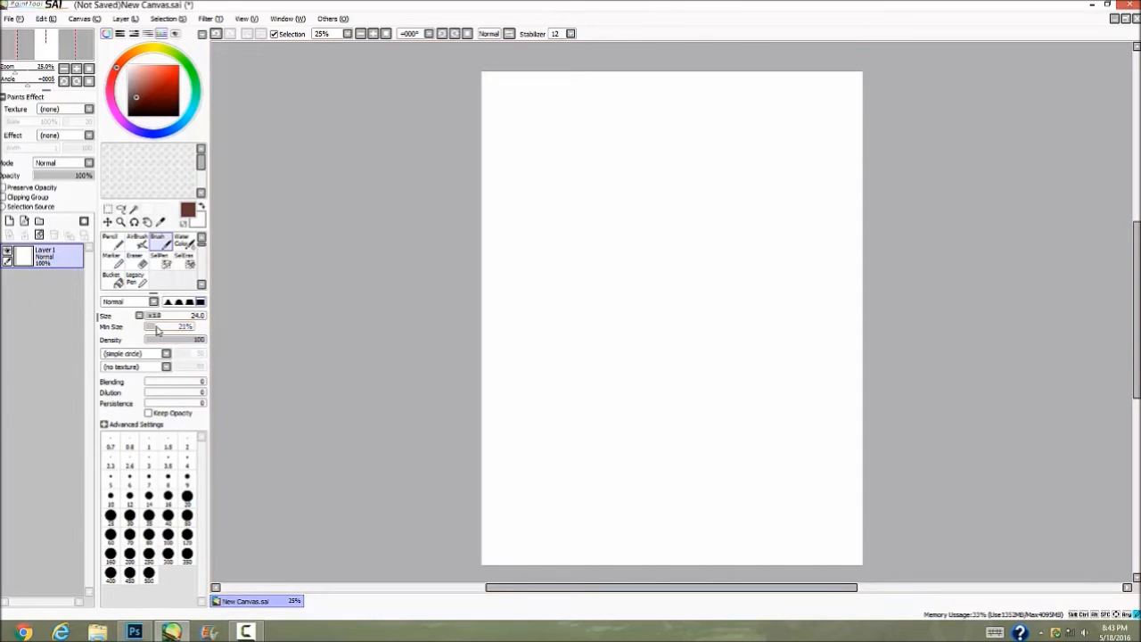
left_click(158, 321)
Sketch a small head outline with two eyes in the upper part of the canvas.
left_click_drag(617, 193, 616, 230)
mouse_move(652, 173)
left_mouse_down()
mouse_move(623, 235)
mouse_move(657, 231)
mouse_move(671, 181)
mouse_move(682, 220)
mouse_move(653, 233)
mouse_move(608, 230)
mouse_move(630, 223)
mouse_move(616, 219)
mouse_move(621, 240)
mouse_move(616, 218)
mouse_move(631, 260)
mouse_move(624, 251)
mouse_move(650, 265)
mouse_move(638, 268)
mouse_move(669, 250)
mouse_move(682, 192)
left_mouse_up()
mouse_move(647, 228)
left_mouse_down()
mouse_move(662, 222)
mouse_move(625, 229)
mouse_move(664, 221)
mouse_move(646, 223)
left_mouse_up()
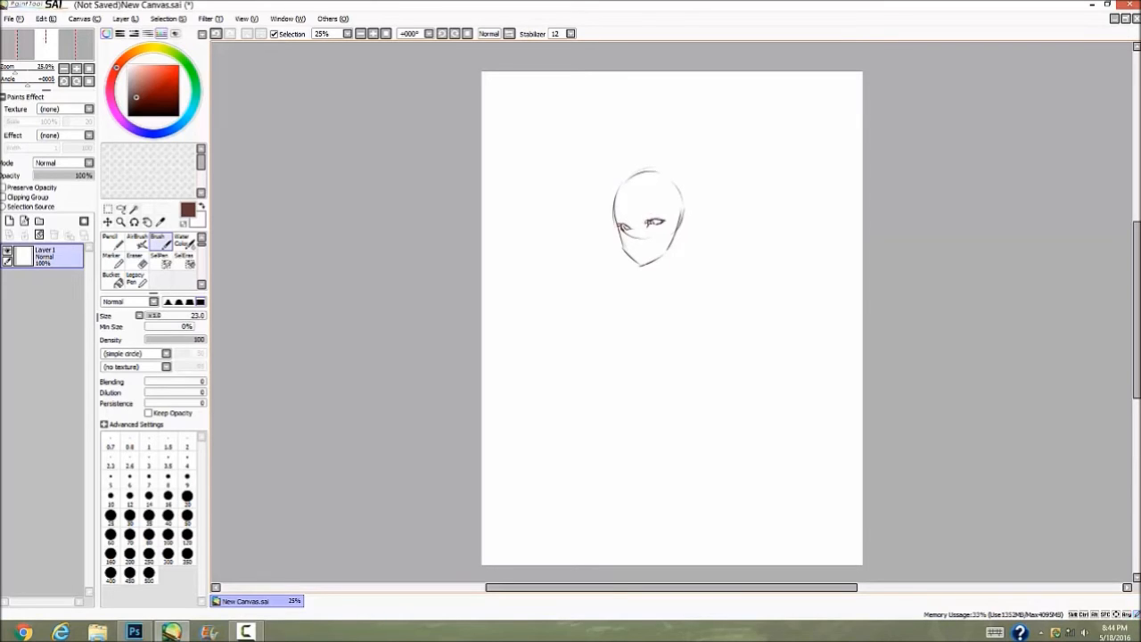
left_click_drag(619, 226, 620, 230)
left_click_drag(621, 223, 661, 223)
mouse_move(670, 208)
left_mouse_down()
mouse_move(622, 217)
mouse_move(638, 212)
mouse_move(644, 245)
left_mouse_up()
Open Watch Over You.jpg from the oldart/Artworktimeline/2016 folder on the Glide (E:) drive.
left_click(9, 17)
left_click(30, 45)
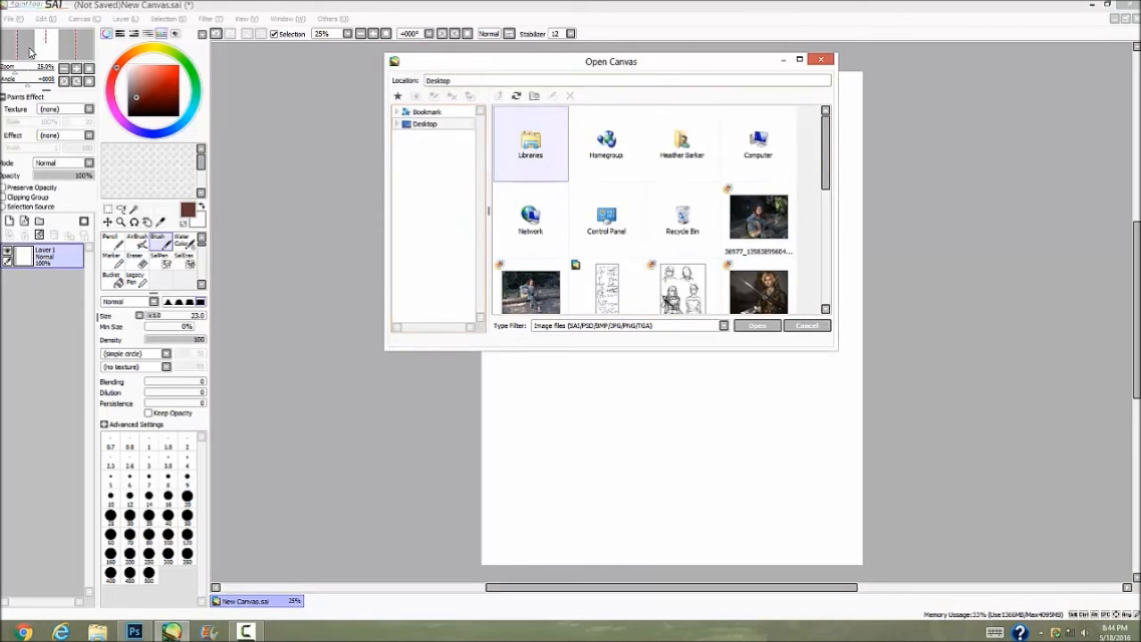
left_click(396, 124)
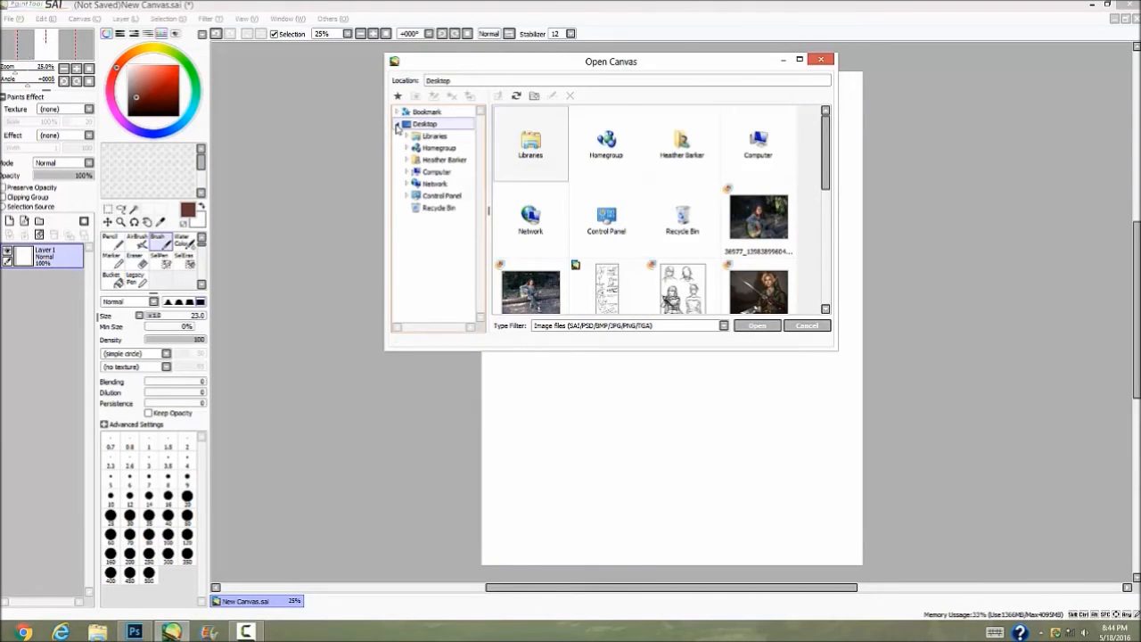
left_click(439, 171)
left_click(407, 172)
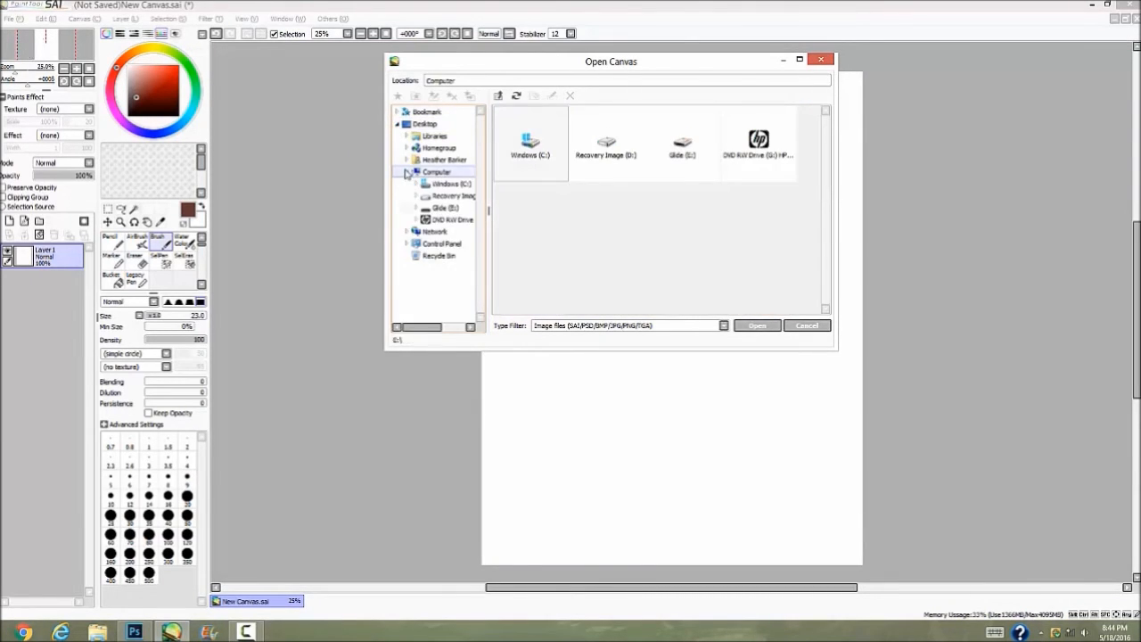
left_click(442, 208)
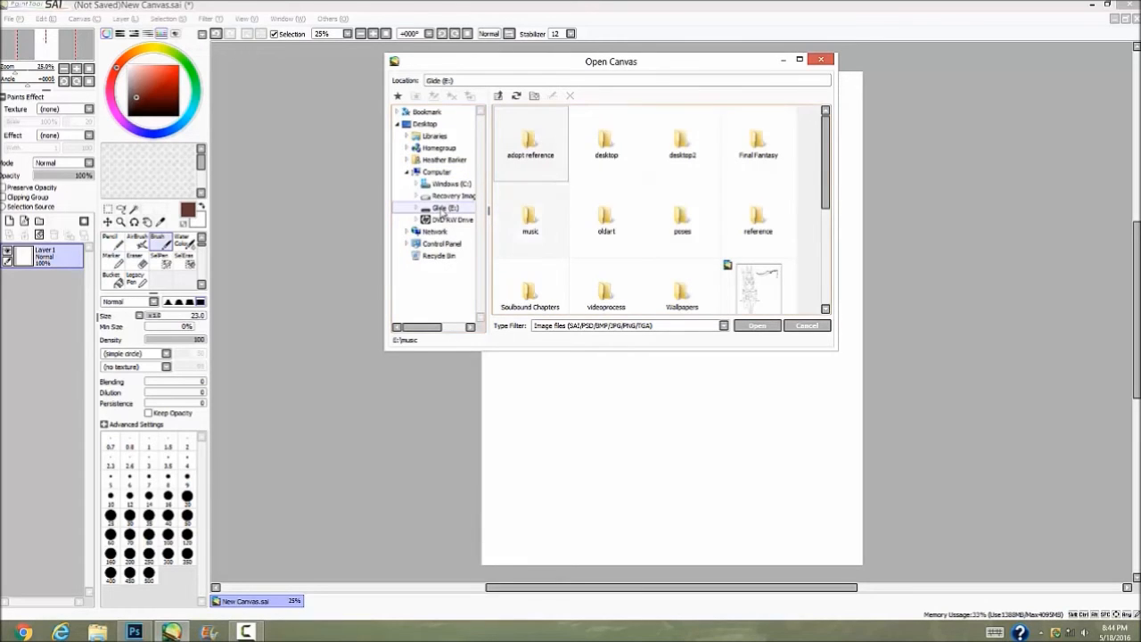
double_click(606, 219)
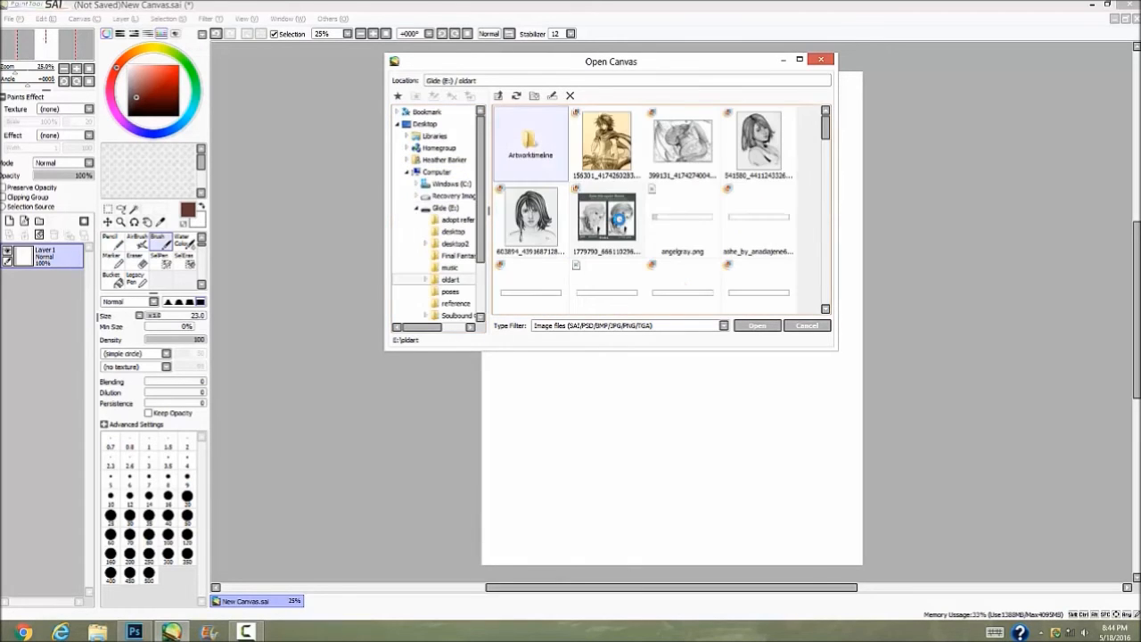
double_click(531, 144)
double_click(540, 225)
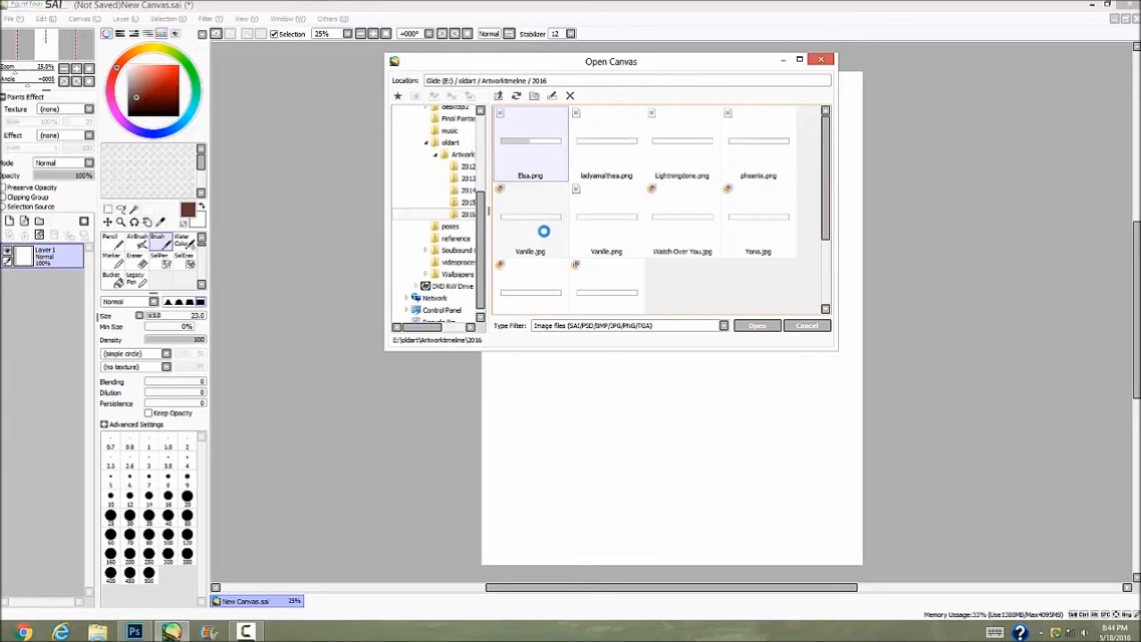
left_click(664, 219)
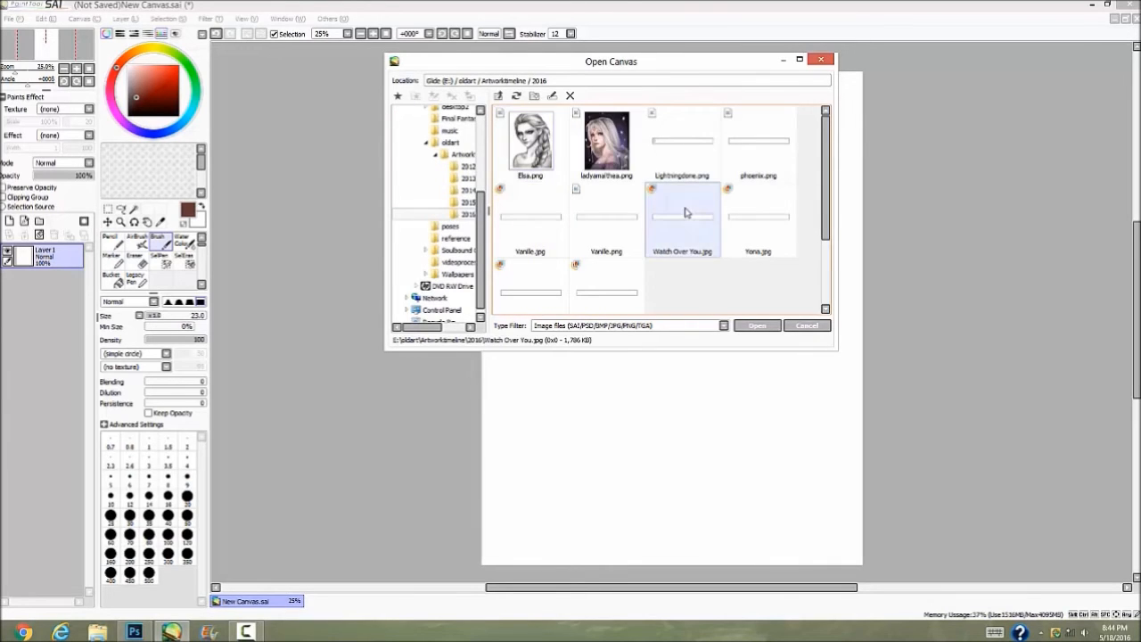
double_click(686, 213)
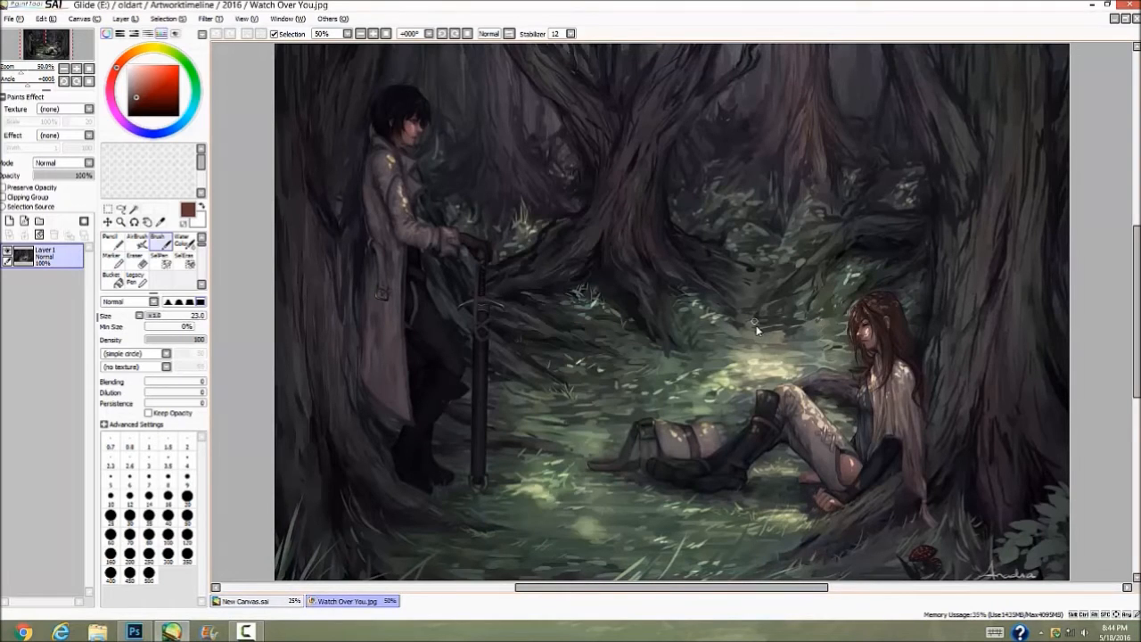
Add a new layer, handwrite a short black note beside the seated woman's head with a size 13 brush, and clear it.
left_click_drag(1136, 264, 1137, 265)
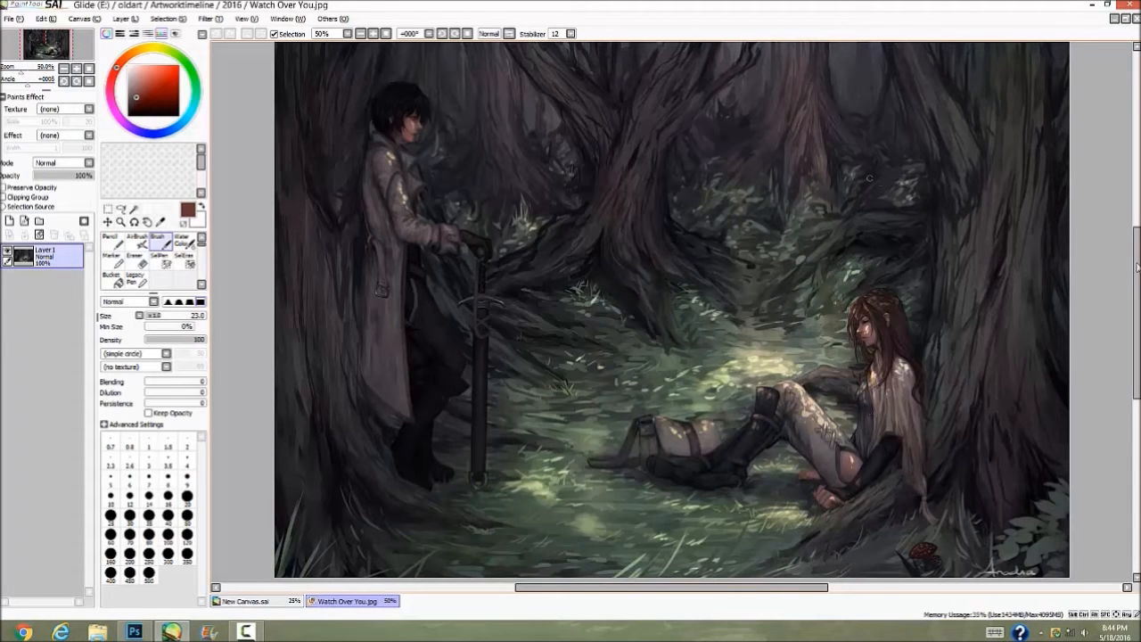
left_click(9, 220)
left_click(155, 317)
mouse_move(903, 297)
left_mouse_down()
mouse_move(943, 282)
mouse_move(945, 297)
mouse_move(915, 318)
left_mouse_up()
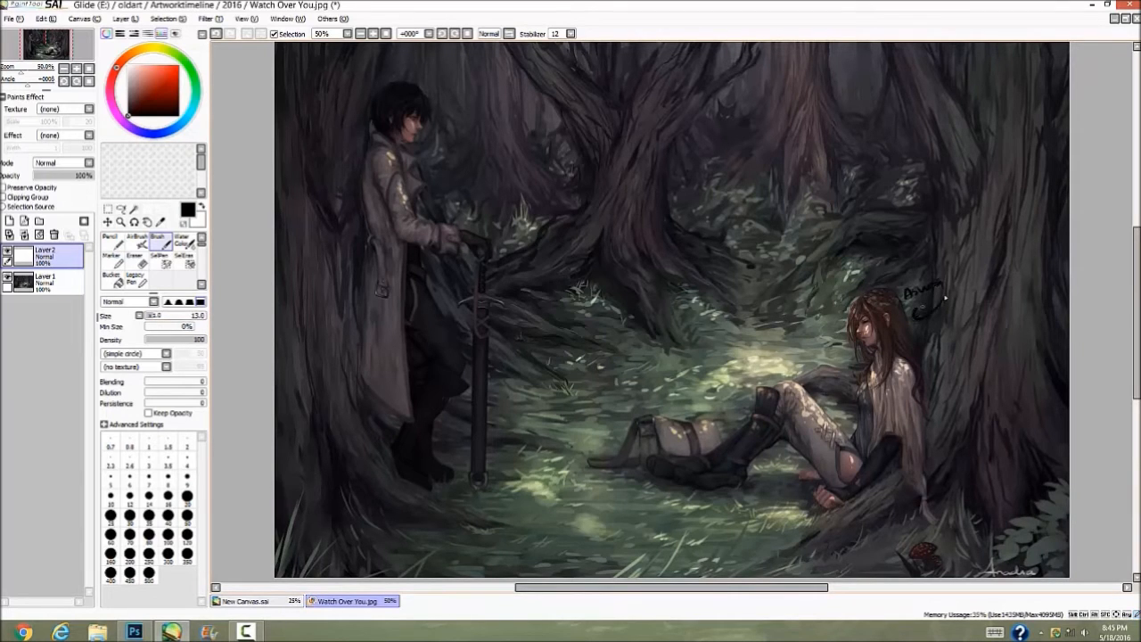
left_click(40, 234)
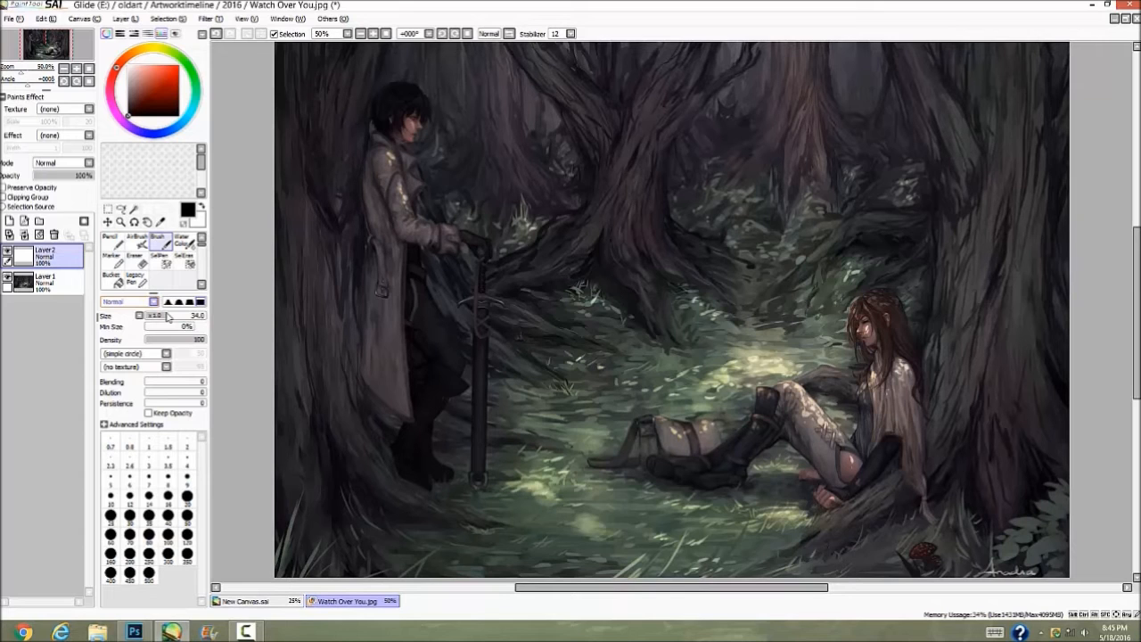
Open Yona.jpg from the 2016 folder to examine its blending, and close it.
left_click(12, 18)
left_click(27, 53)
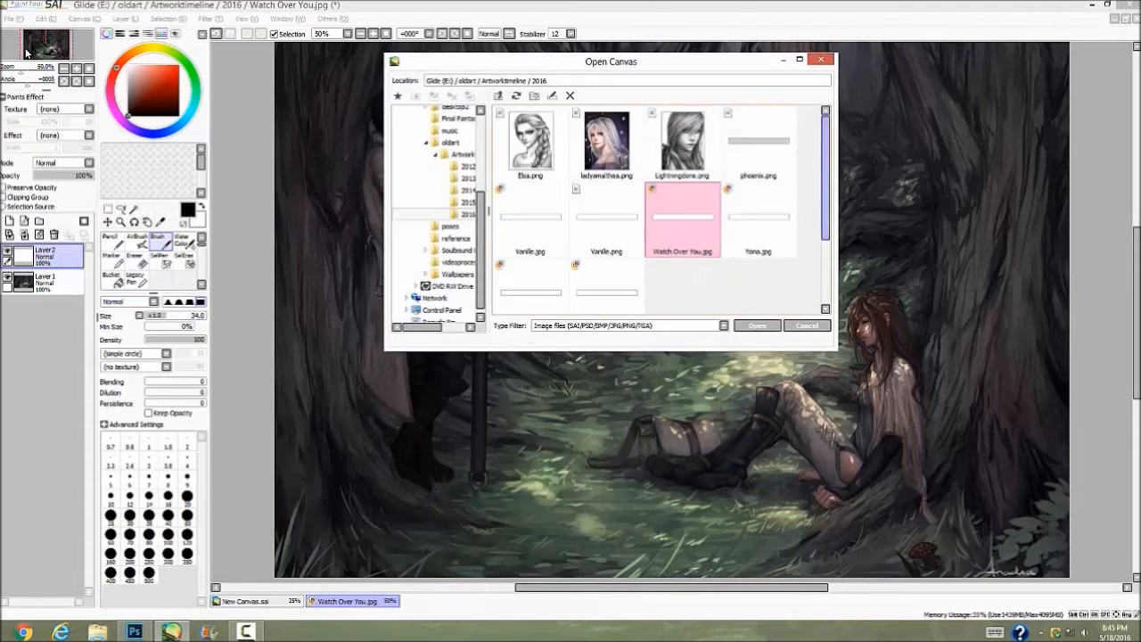
scroll(827, 140, "down", 1)
scroll(828, 140, "up", 1)
left_click(767, 225)
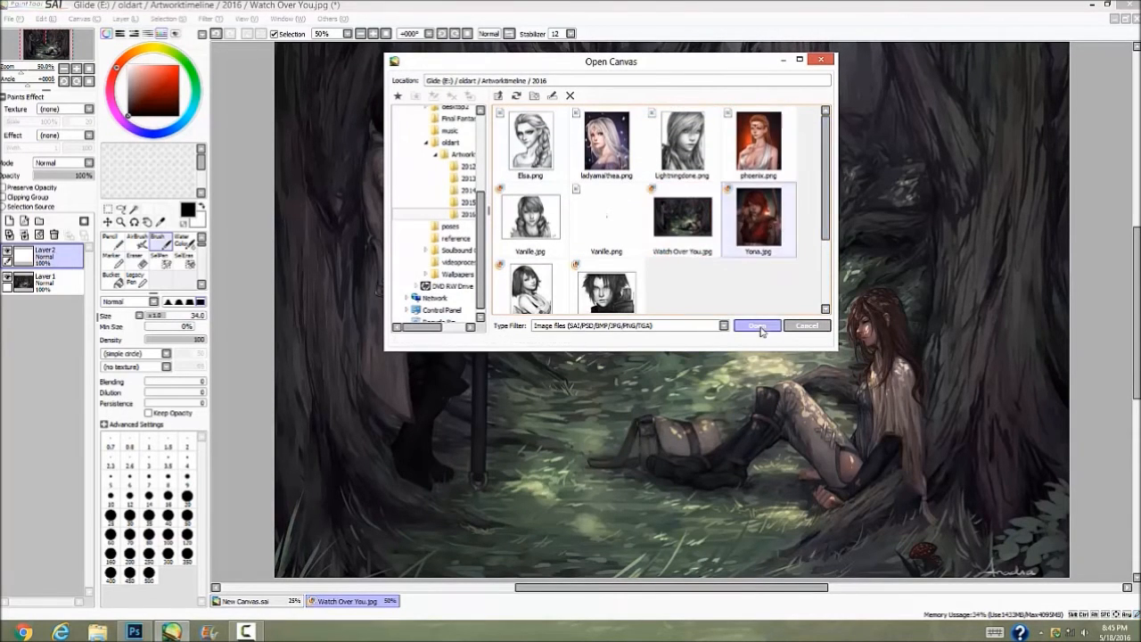
left_click(758, 326)
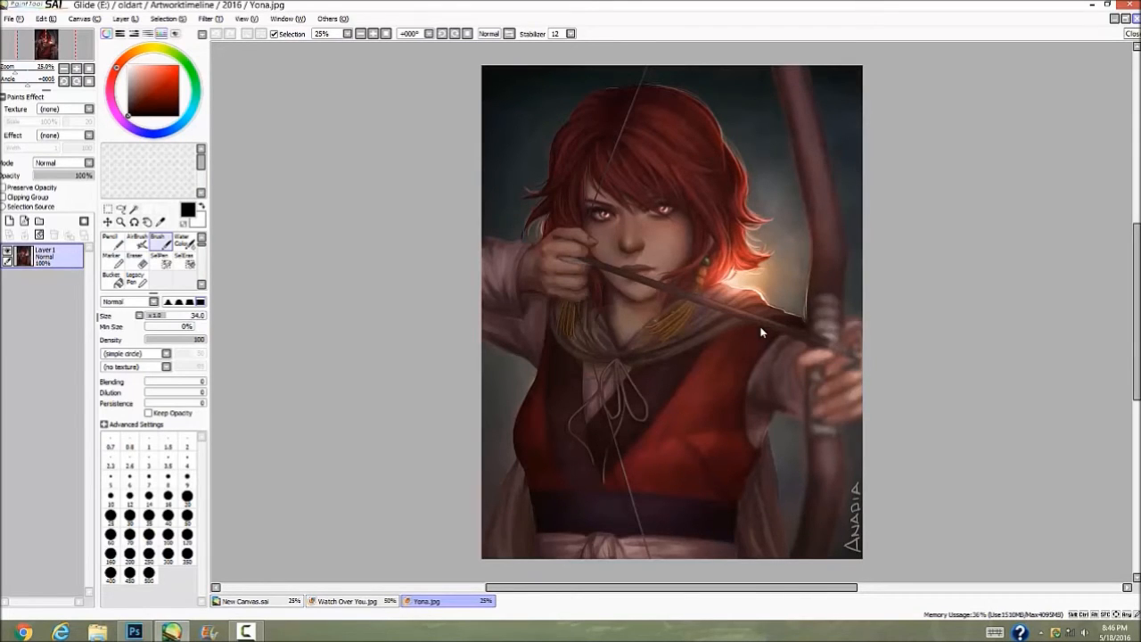
left_click(1136, 19)
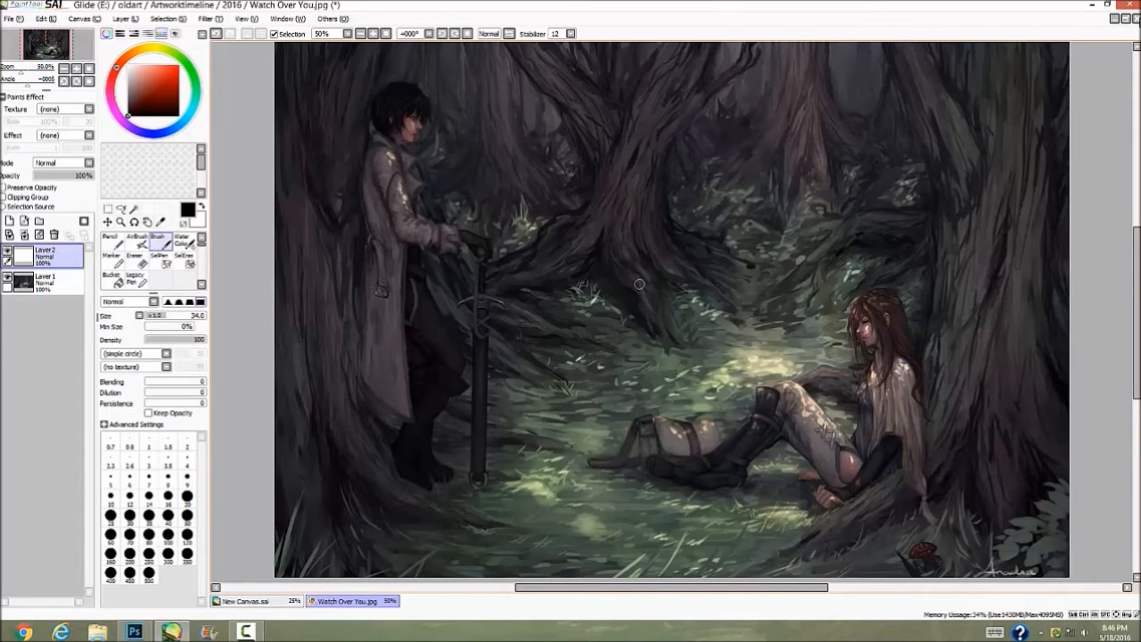
Return to New Canvas.sai, set the brush size to 100 with a brown colour, and clear the head sketch from Layer1.
left_click(253, 602)
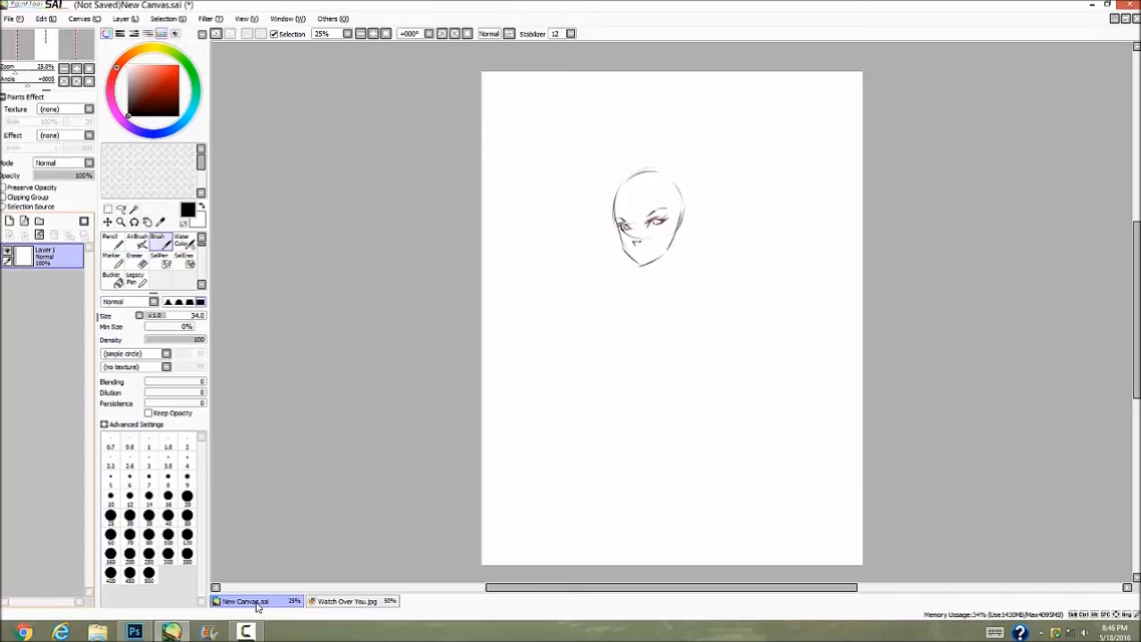
left_click(161, 321)
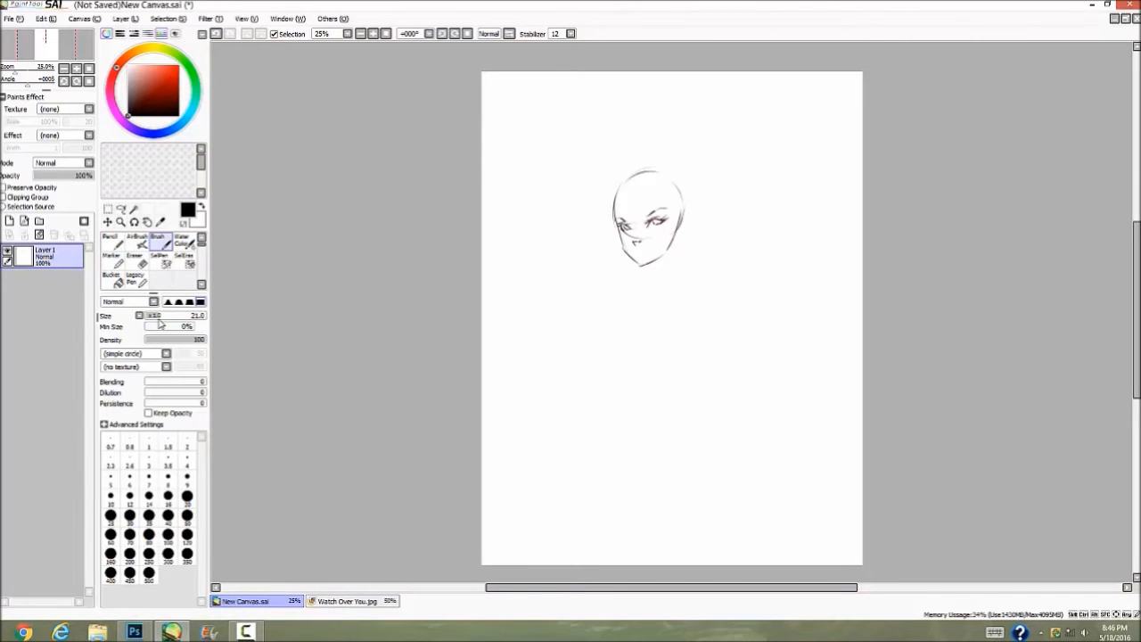
left_click_drag(159, 320, 168, 317)
left_click(123, 60)
left_click(146, 81)
left_click(167, 534)
left_click_drag(545, 236, 535, 266)
left_click(40, 234)
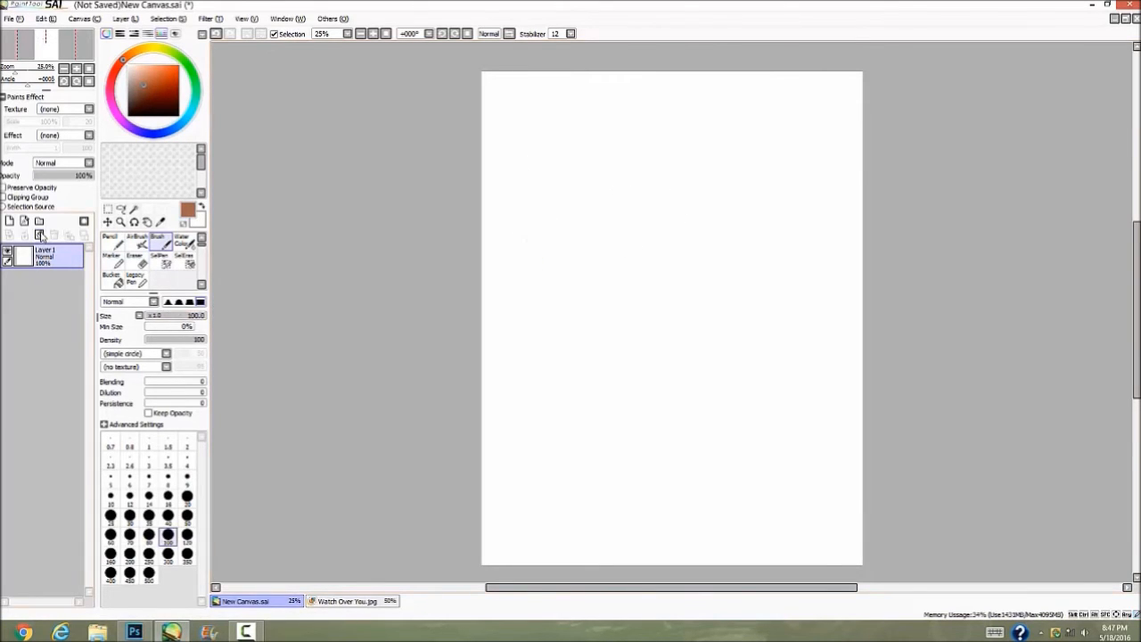
Draw a dark red heart outline in the upper part of the canvas and trim its lower tip with the Eraser.
left_click(115, 69)
left_click(154, 91)
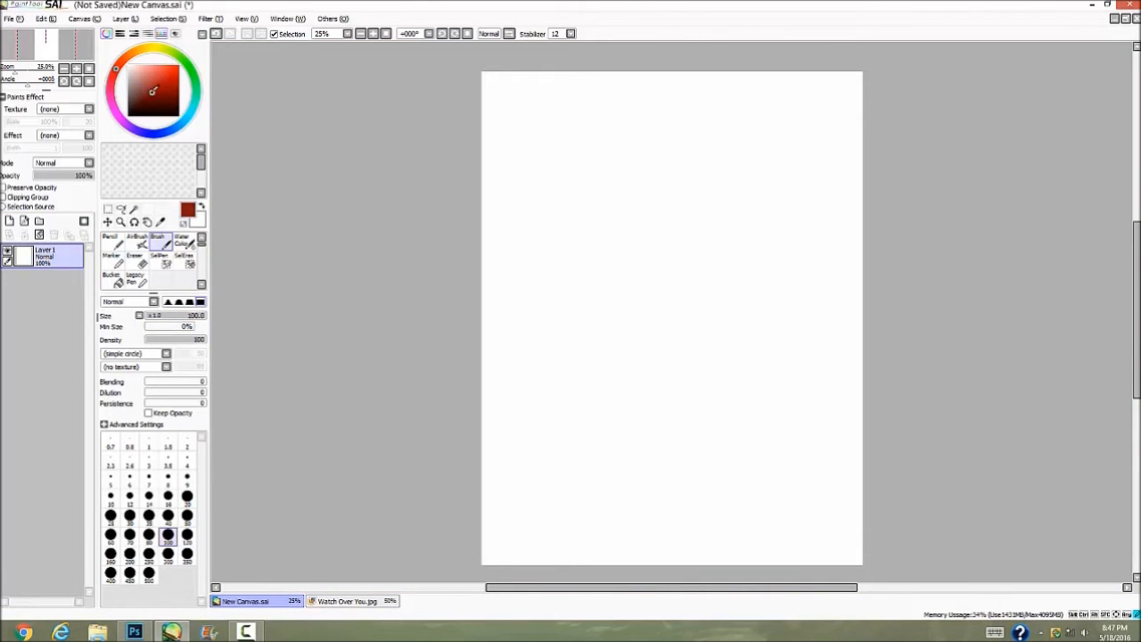
left_click(646, 228)
mouse_move(646, 229)
left_mouse_down()
mouse_move(657, 318)
mouse_move(691, 239)
mouse_move(660, 321)
left_mouse_up()
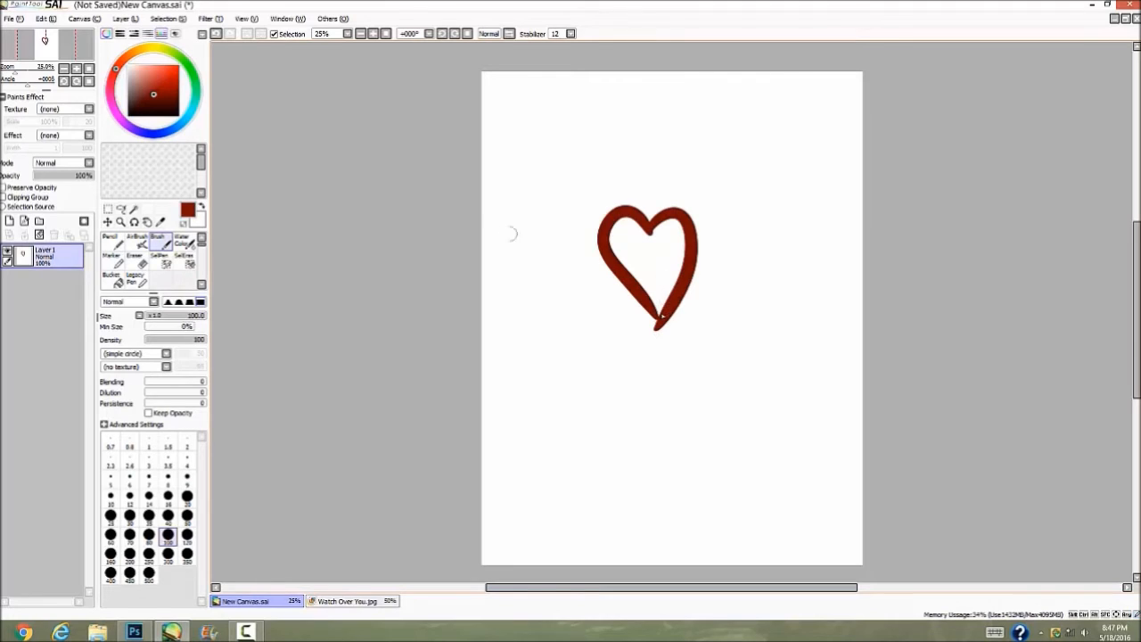
key("e")
key("ctrl+z")
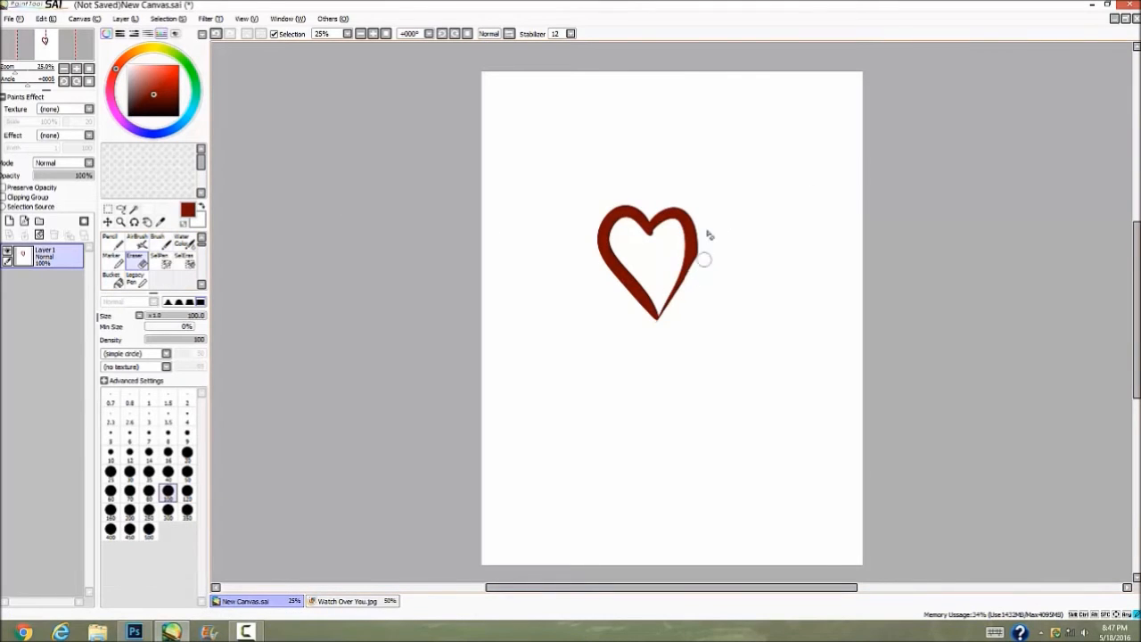
Fill the inside of the heart with the same dark red and tidy its edges and tip.
left_click(113, 278)
left_click(646, 254)
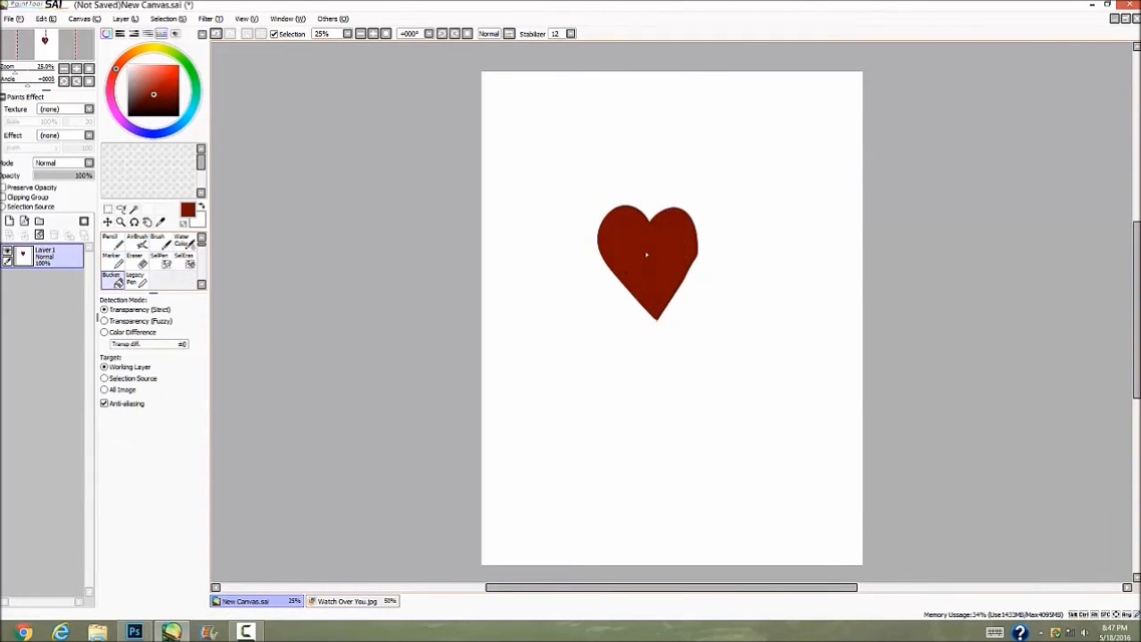
key("b")
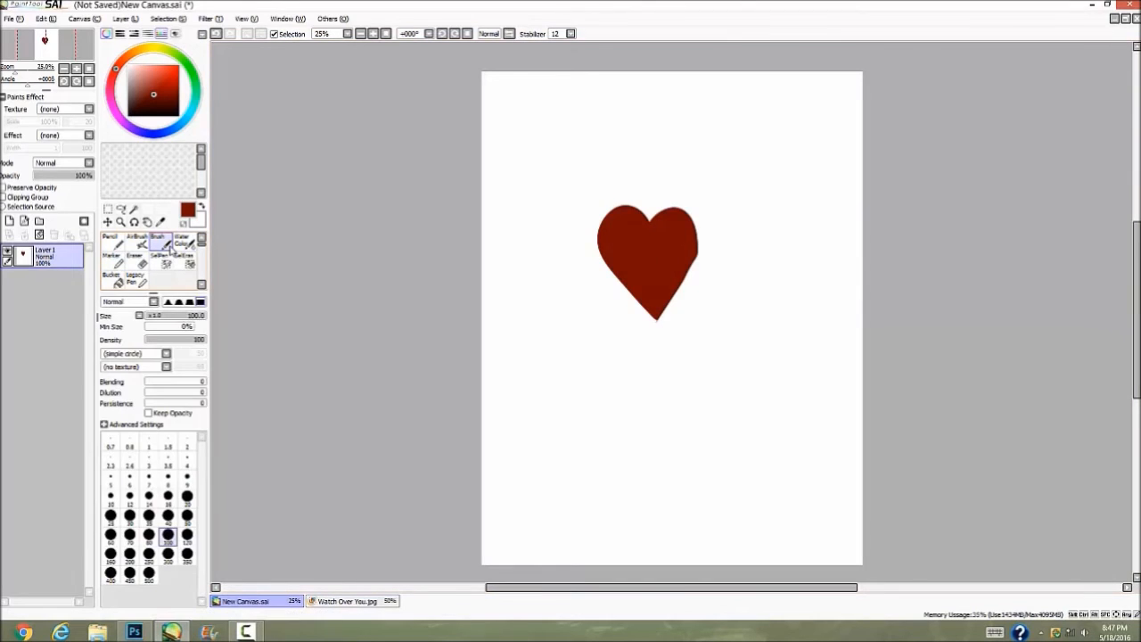
mouse_move(667, 225)
left_mouse_down()
mouse_move(697, 230)
mouse_move(685, 221)
mouse_move(687, 267)
left_mouse_up()
left_click_drag(686, 266, 681, 277)
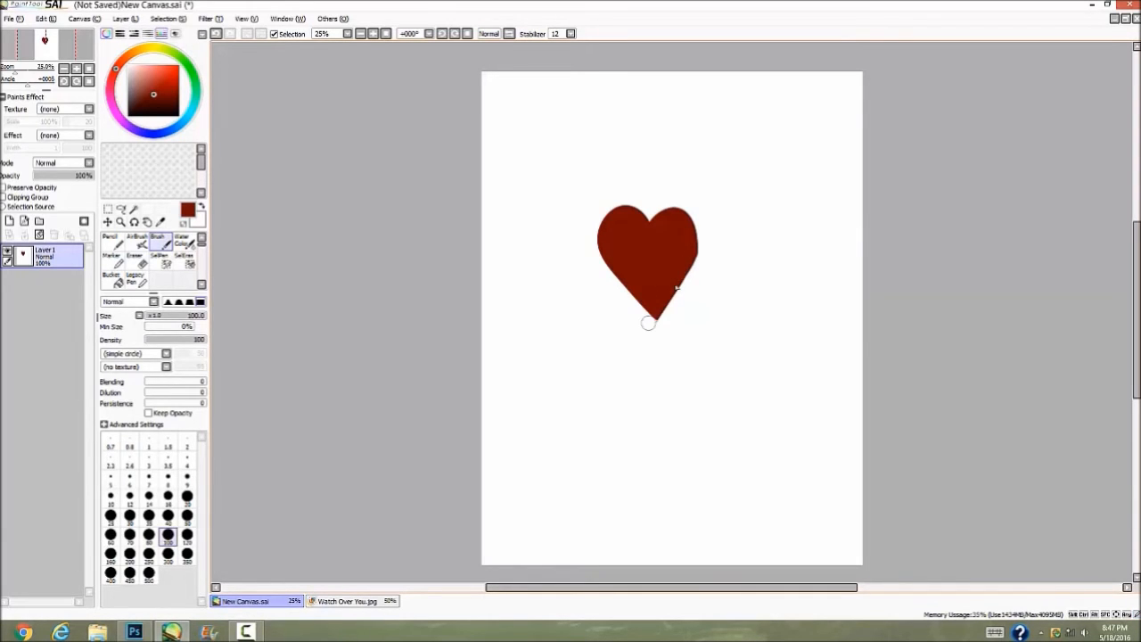
key("e")
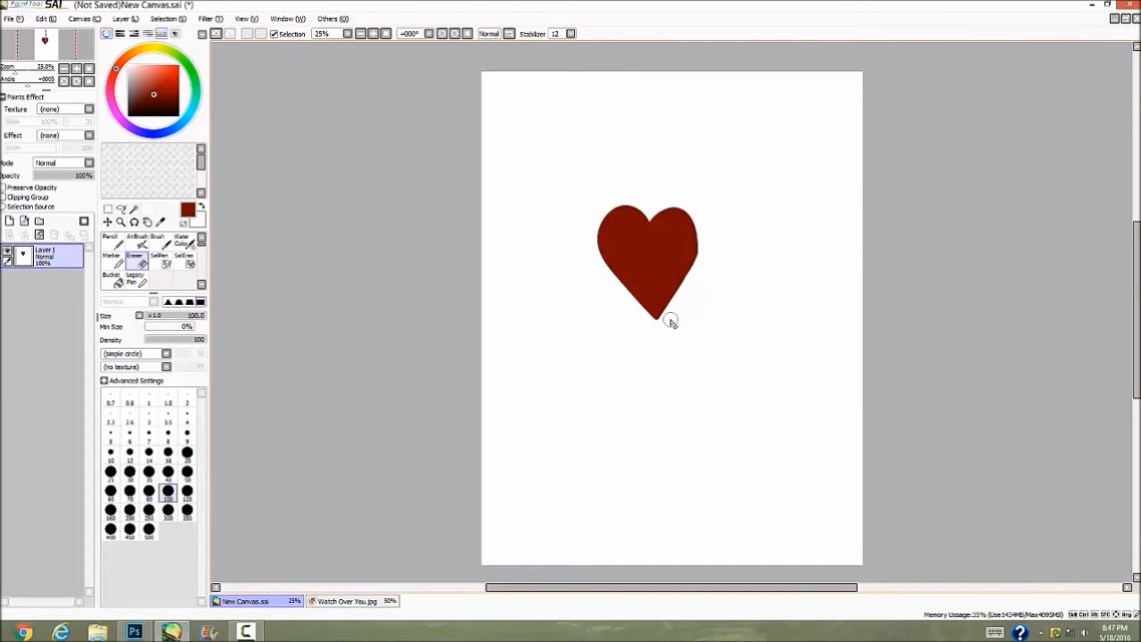
key("b")
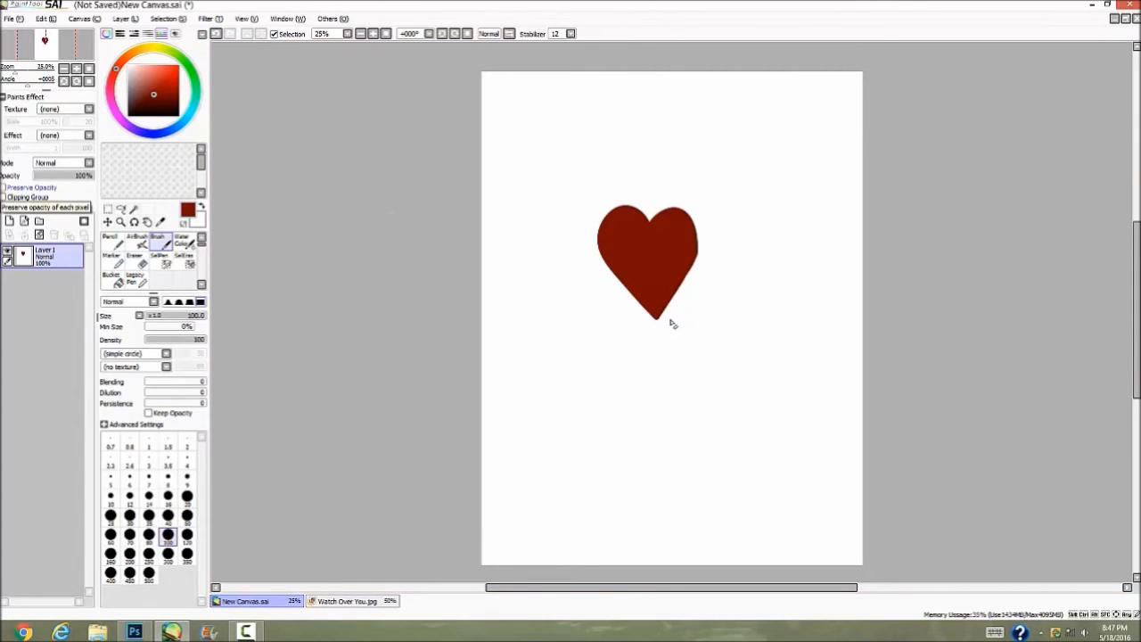
Turn on Preserve Opacity for Layer1 and shade along the heart's edges with a darker red, undoing the rough first strokes.
left_click(4, 188)
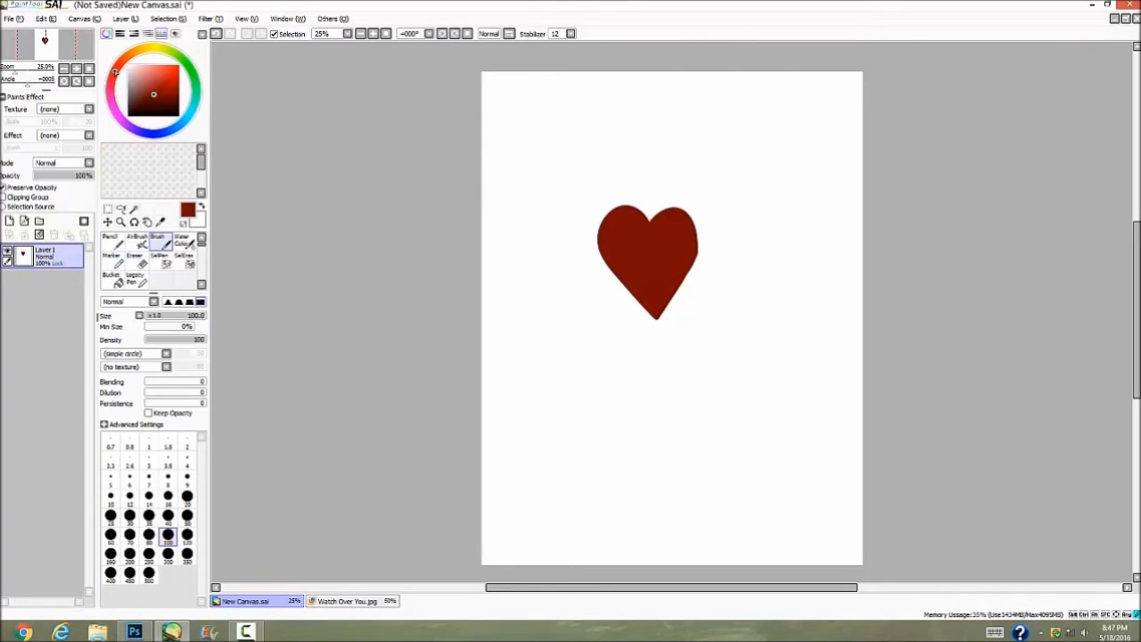
left_click(158, 103)
mouse_move(633, 261)
left_mouse_down()
mouse_move(640, 301)
mouse_move(686, 273)
left_mouse_up()
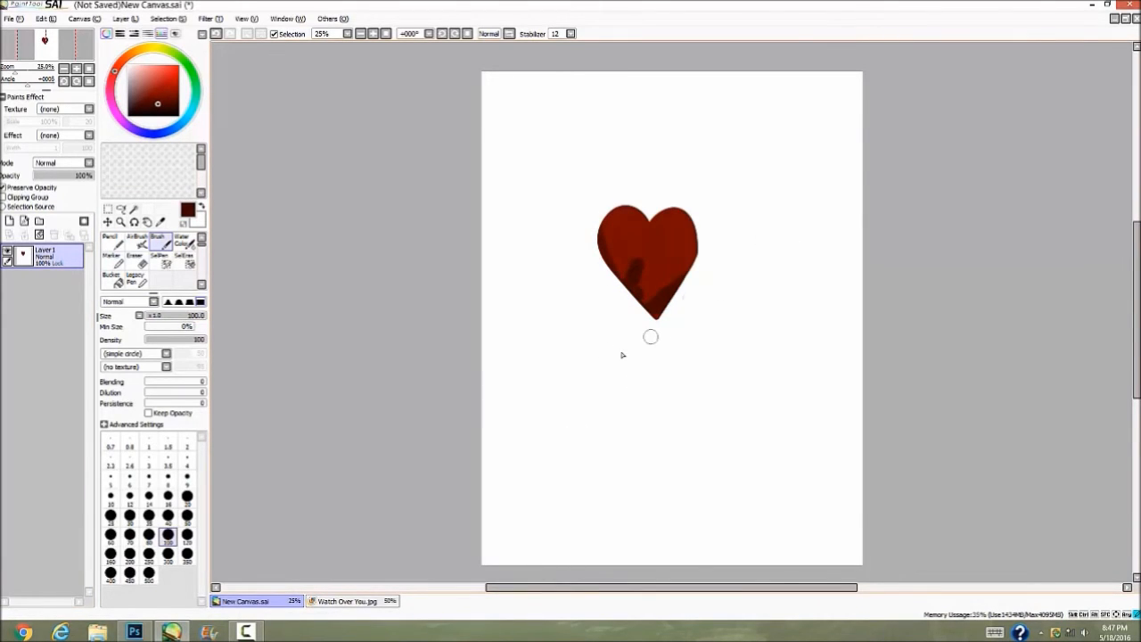
key("ctrl+z")
key("ctrl+z")
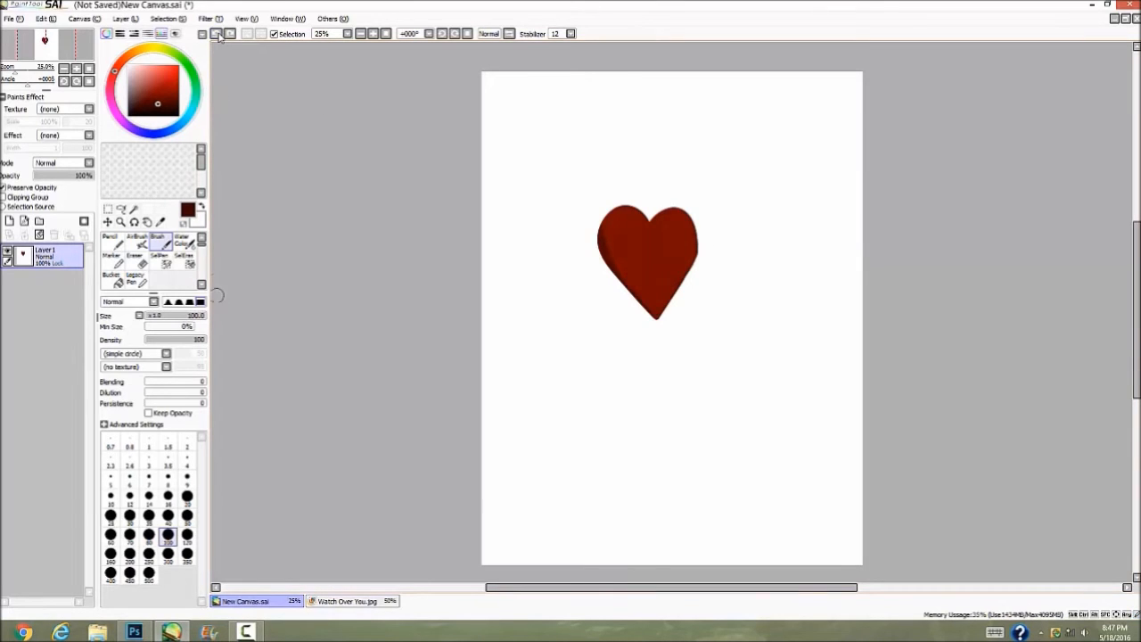
mouse_move(618, 214)
left_mouse_down()
mouse_move(657, 212)
mouse_move(650, 222)
mouse_move(696, 216)
mouse_move(652, 227)
mouse_move(687, 219)
mouse_move(667, 212)
mouse_move(683, 208)
mouse_move(688, 278)
mouse_move(667, 305)
left_mouse_up()
mouse_move(621, 250)
left_mouse_down()
mouse_move(607, 265)
mouse_move(612, 238)
mouse_move(643, 320)
left_mouse_up()
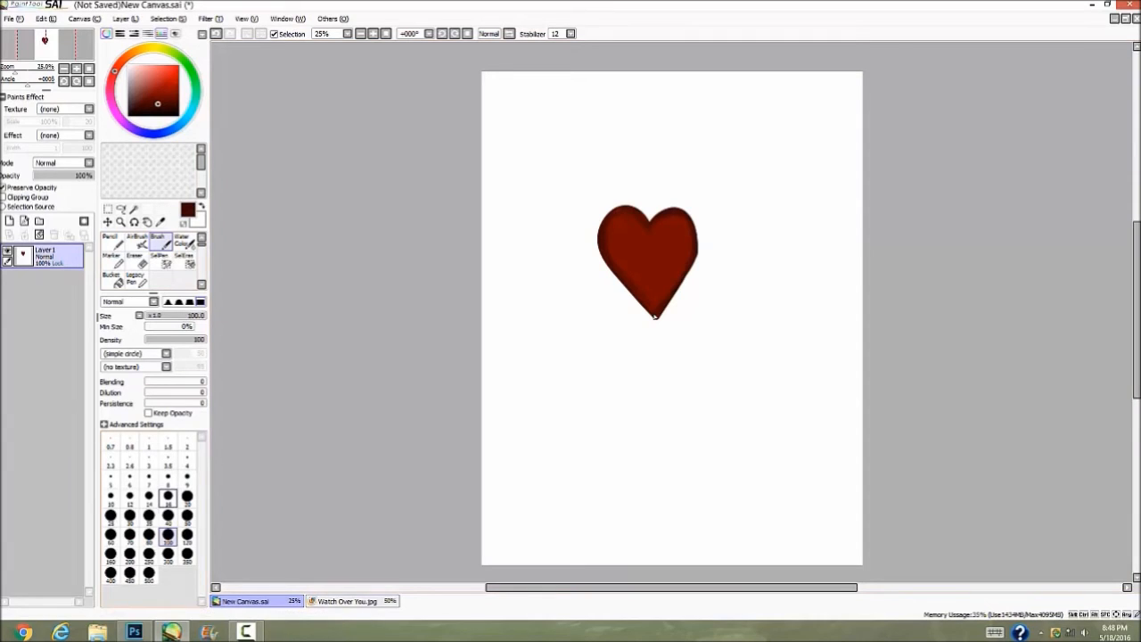
Blend the shading on the heart's left side using colours sampled from the heart with a size 100 brush.
left_click_drag(204, 317, 185, 317)
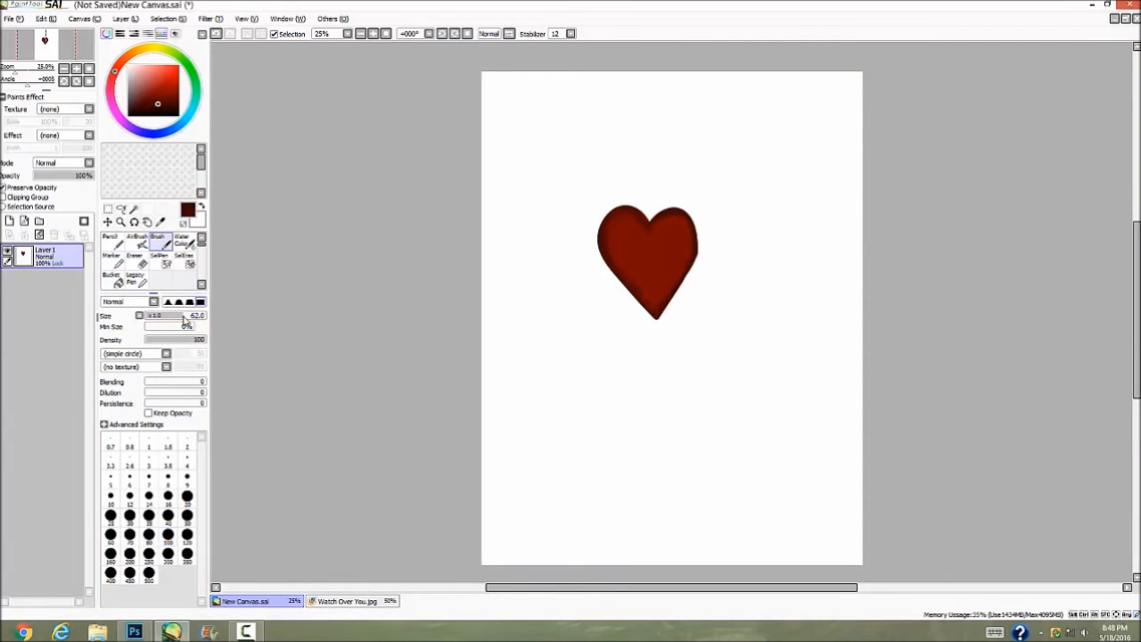
left_click(167, 535)
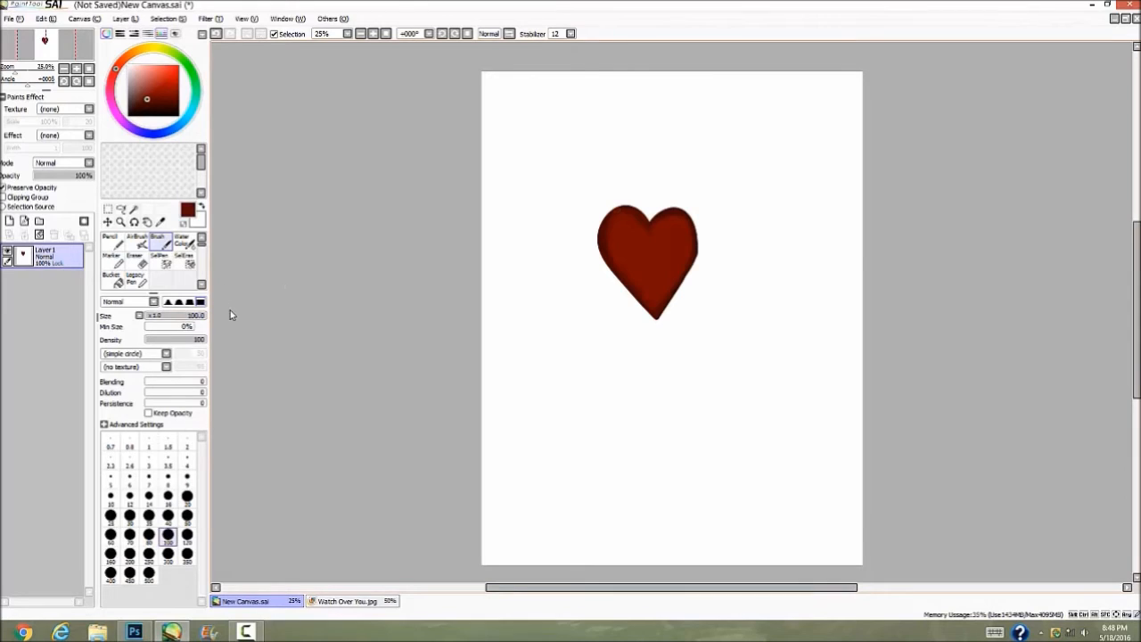
right_click(614, 243)
left_click_drag(615, 251, 603, 237)
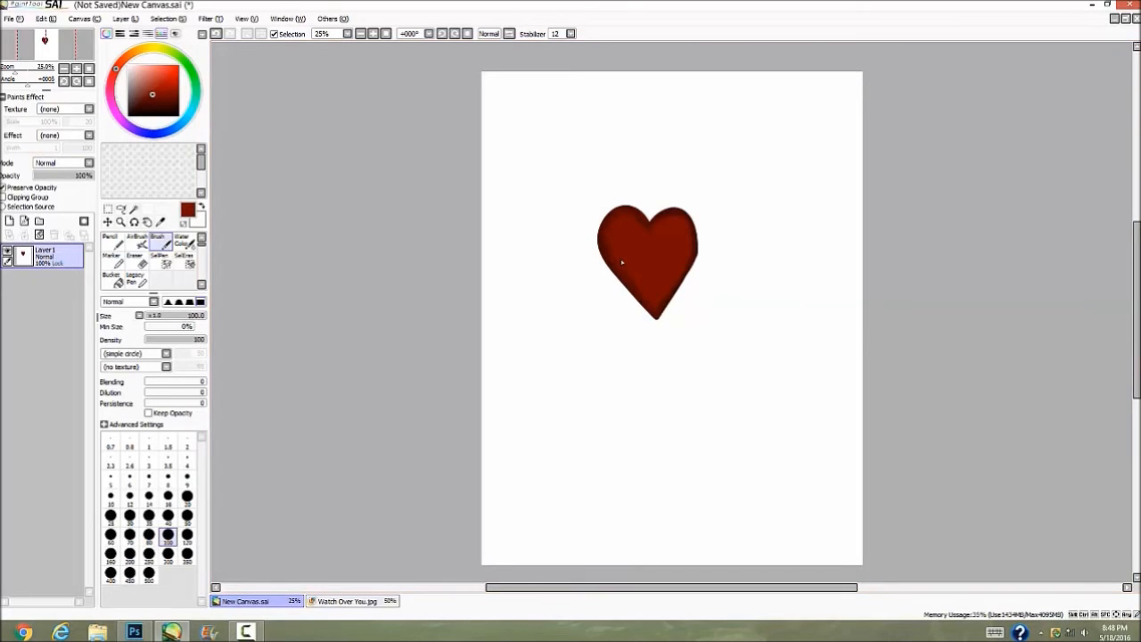
right_click(613, 216)
Add a new layer above the heart and make it a Clipping Group.
left_click(10, 221)
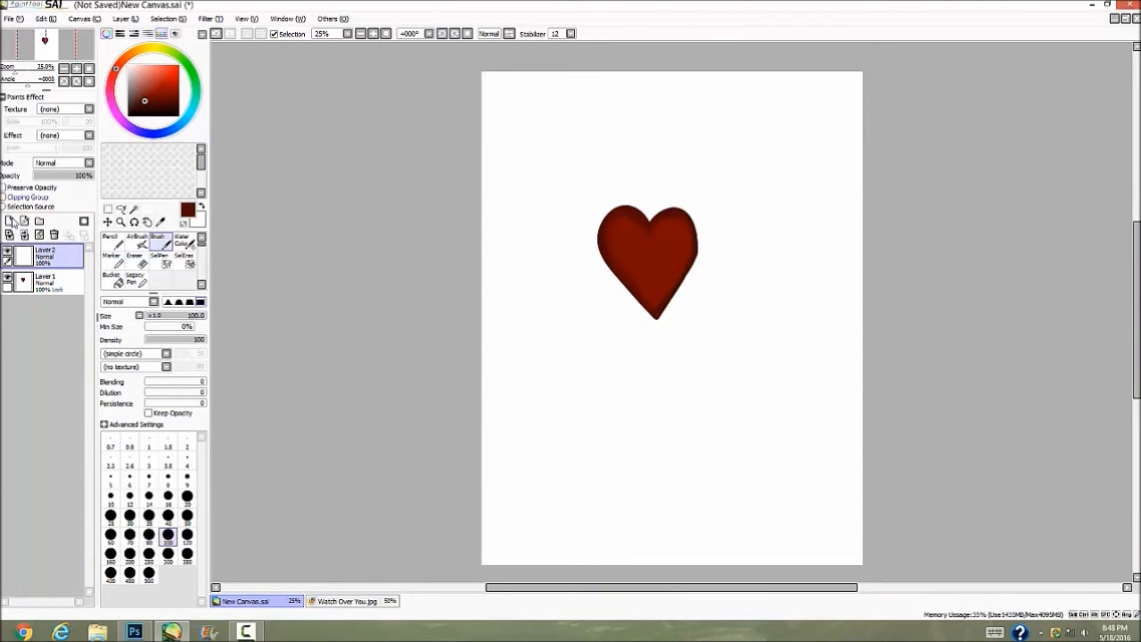
left_click(8, 197)
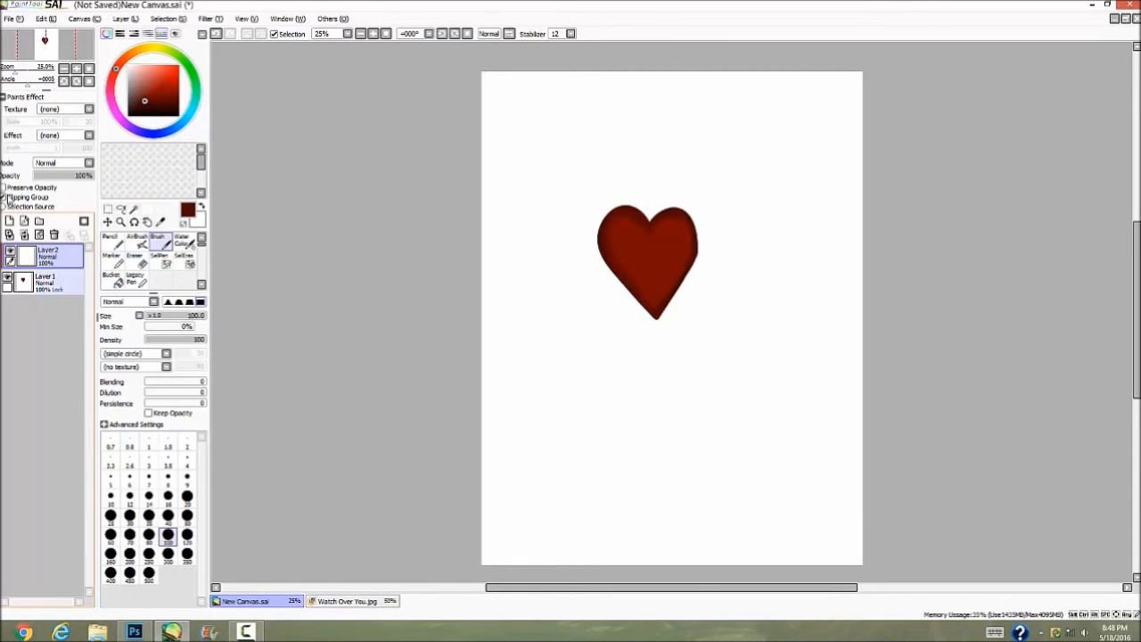
left_click(60, 286)
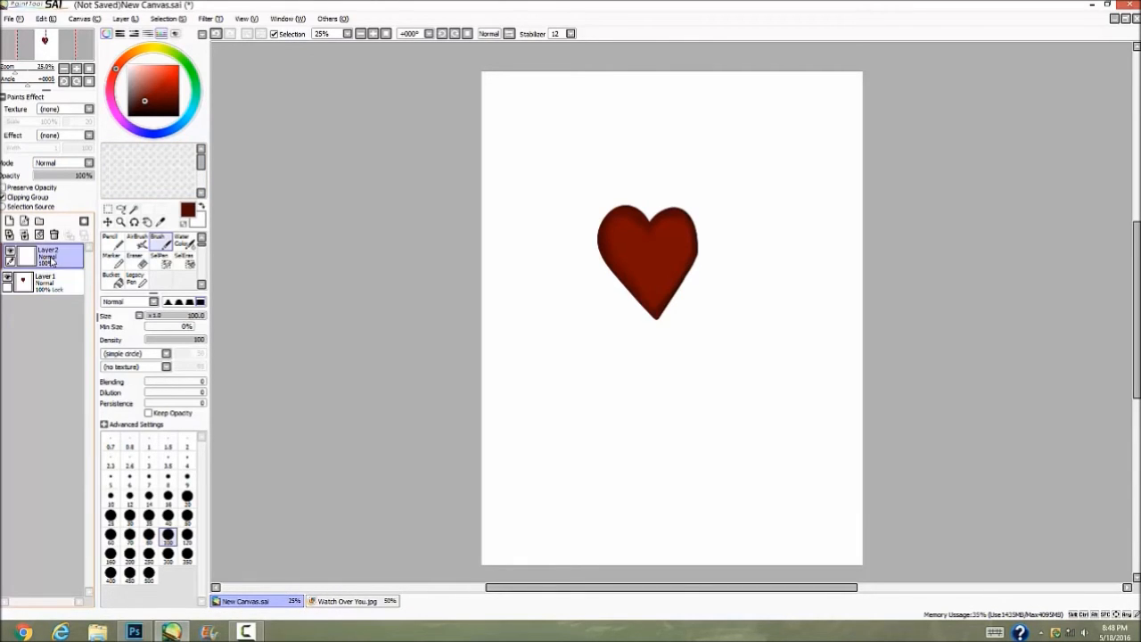
Add two more layers, clip the topmost one to show how clipping groups relate to the layer below, and delete both.
left_click(11, 222)
left_click(11, 221)
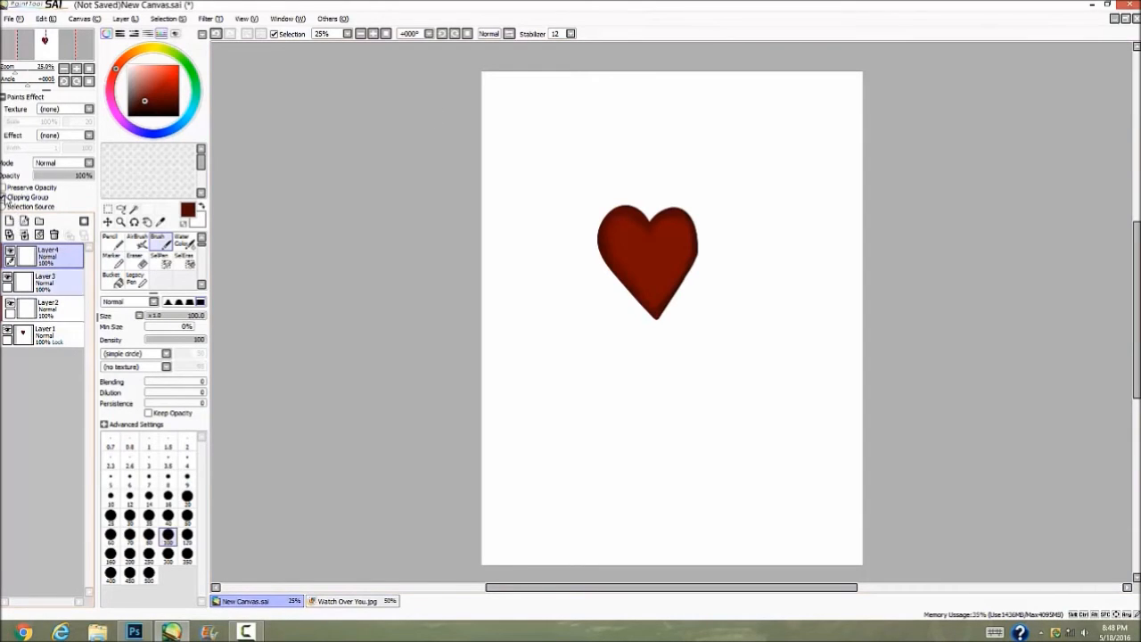
double_click(55, 337)
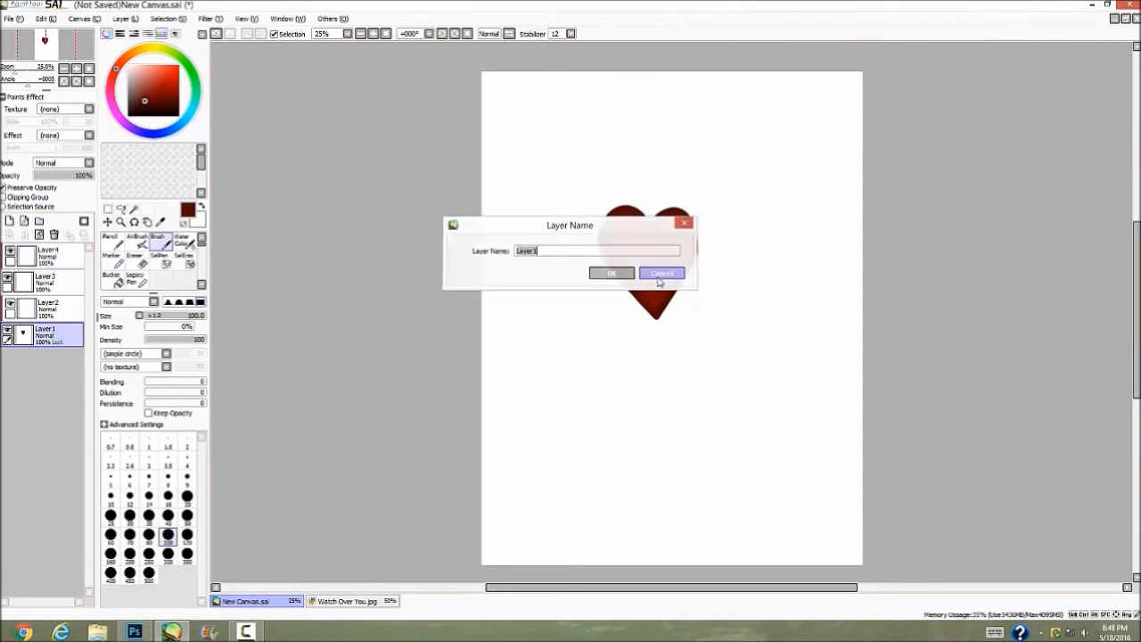
left_click(661, 272)
left_click(53, 287)
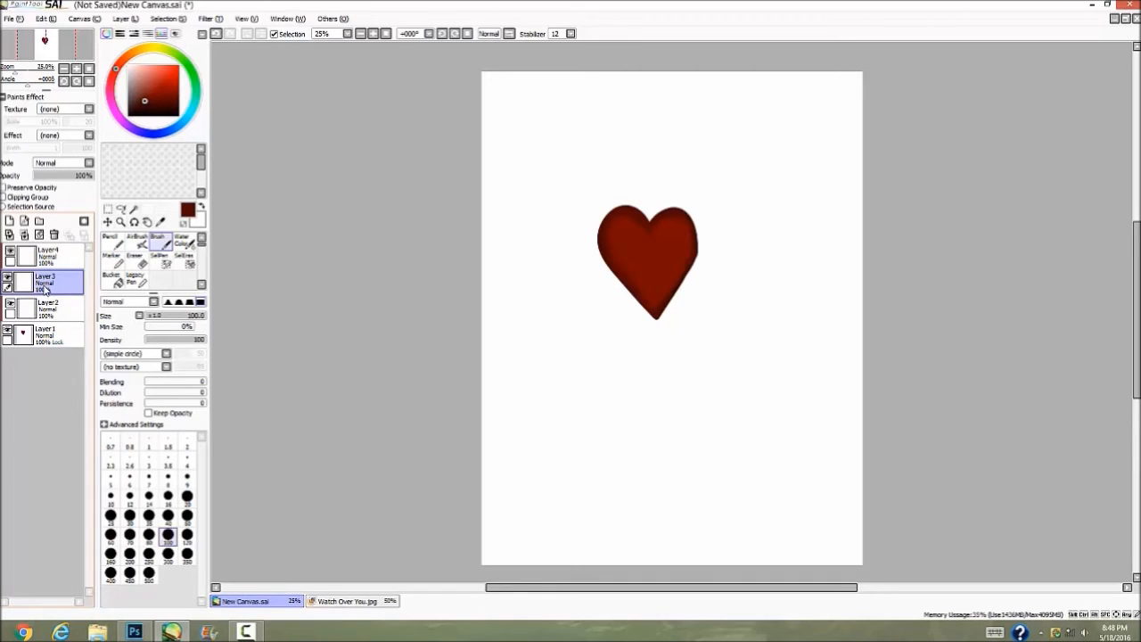
left_click(49, 258)
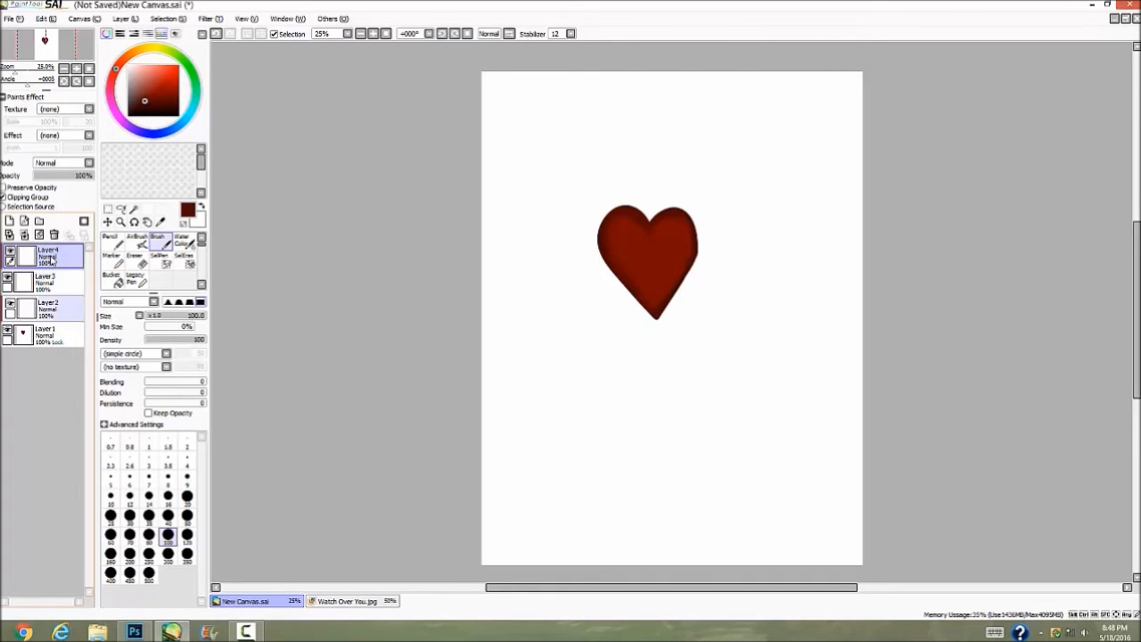
left_click(50, 342)
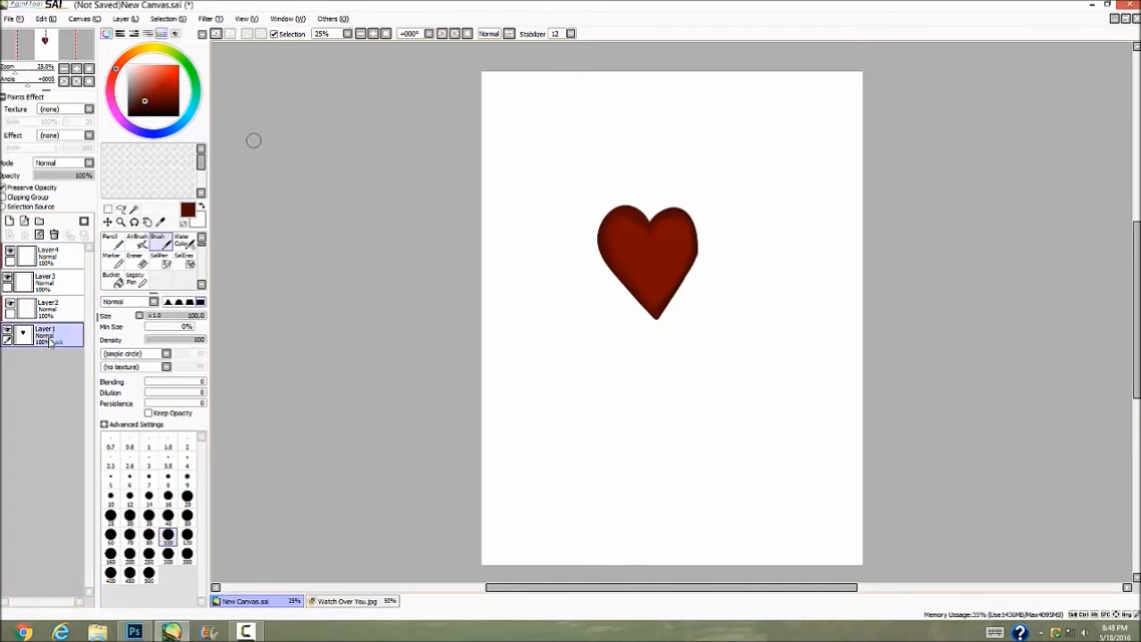
left_click(47, 312)
left_click(49, 258)
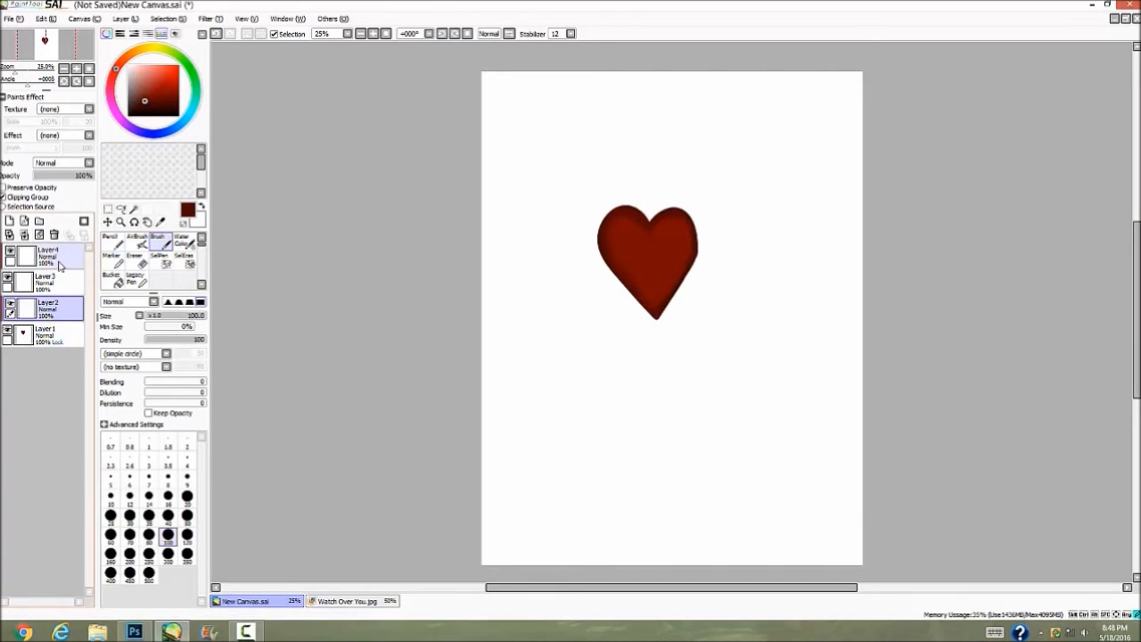
left_click(53, 235)
left_click(54, 234)
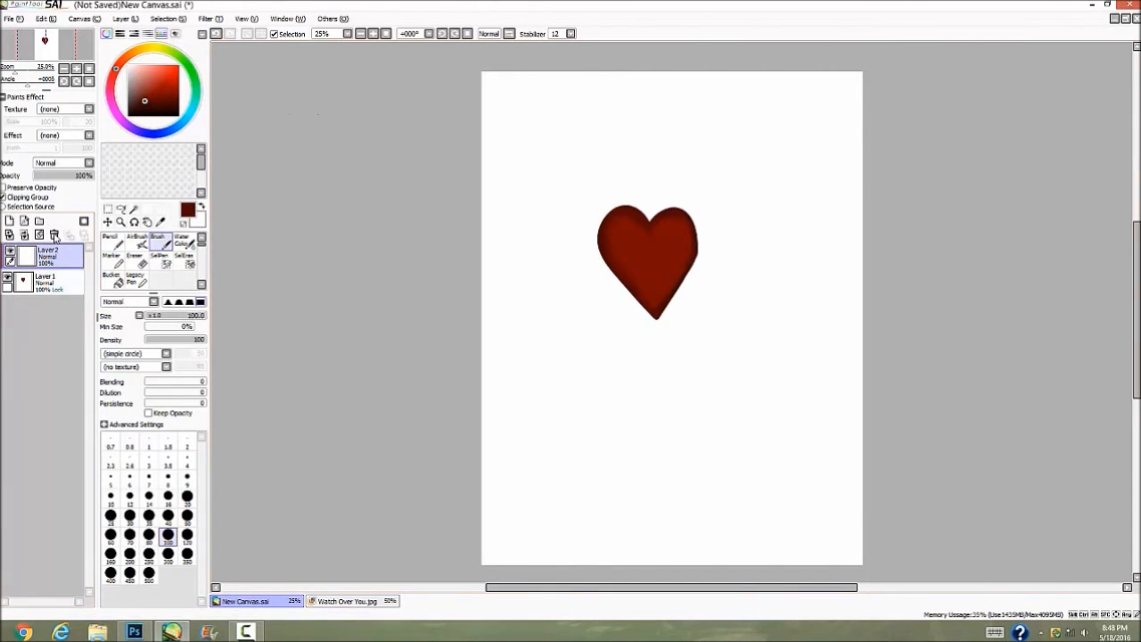
Paint a light orange-red highlight on the heart's left lobe on Layer2, undo the extra stroke, and toggle the layer's visibility.
left_click(148, 85)
mouse_move(627, 216)
left_mouse_down()
mouse_move(612, 242)
mouse_move(620, 221)
mouse_move(675, 204)
left_mouse_up()
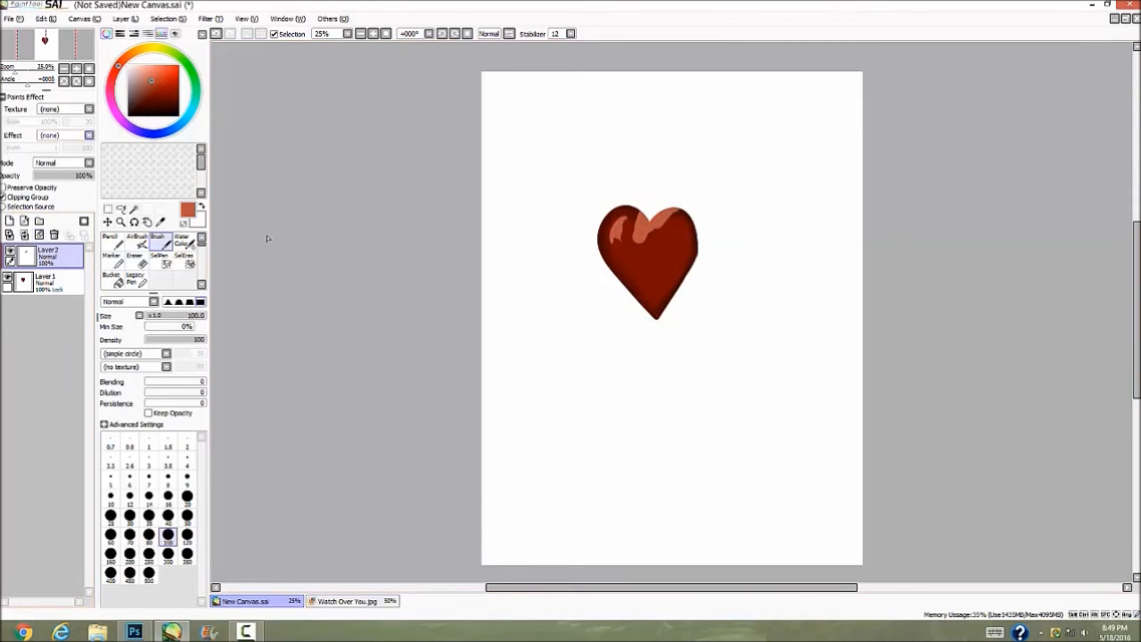
left_click(215, 35)
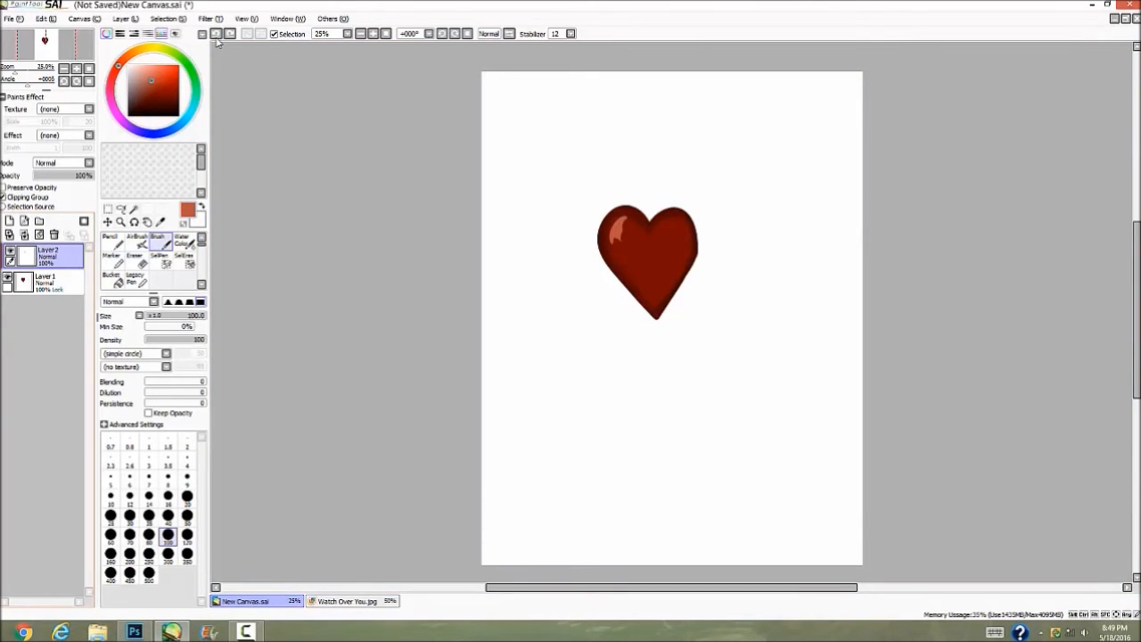
left_click(10, 255)
left_click(10, 255)
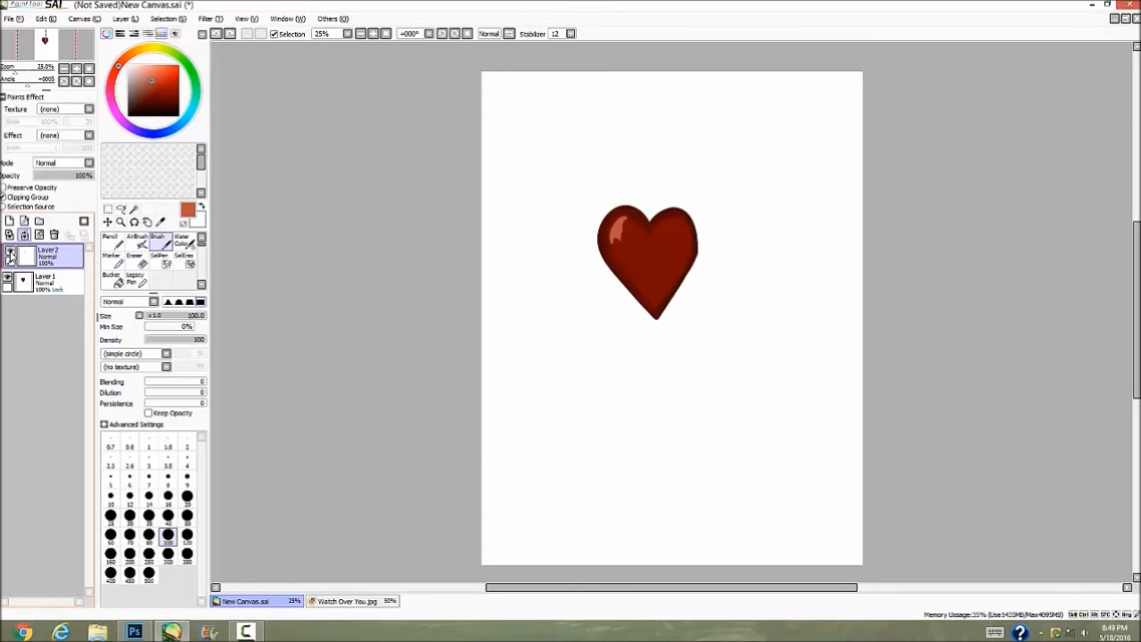
Paint light orange-red strokes inside the middle of the heart on Layer2 and toggle the layer's visibility to compare.
mouse_move(658, 305)
left_mouse_down()
mouse_move(677, 262)
mouse_move(666, 239)
mouse_move(631, 268)
mouse_move(653, 298)
left_mouse_up()
mouse_move(629, 256)
left_mouse_down()
mouse_move(640, 240)
mouse_move(658, 269)
mouse_move(674, 239)
mouse_move(664, 297)
left_mouse_up()
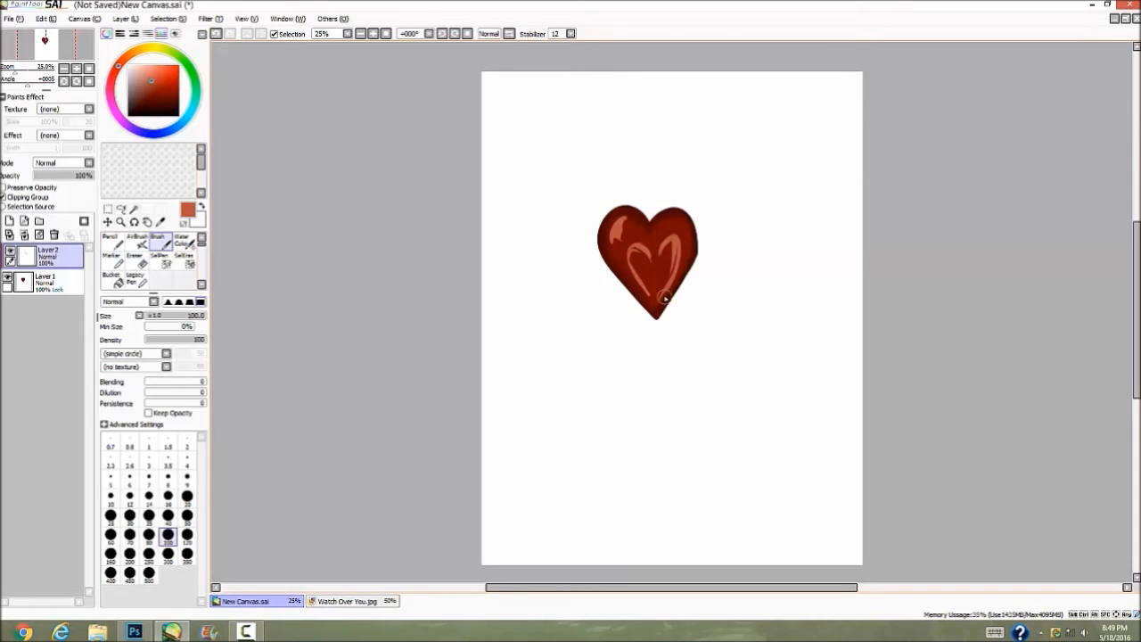
mouse_move(635, 239)
left_mouse_down()
mouse_move(628, 258)
mouse_move(660, 312)
left_mouse_up()
mouse_move(642, 270)
left_mouse_down()
mouse_move(657, 295)
mouse_move(673, 237)
mouse_move(648, 236)
mouse_move(638, 266)
mouse_move(642, 256)
mouse_move(675, 258)
left_mouse_up()
left_click(11, 252)
left_click(10, 252)
left_click(11, 253)
left_click(10, 252)
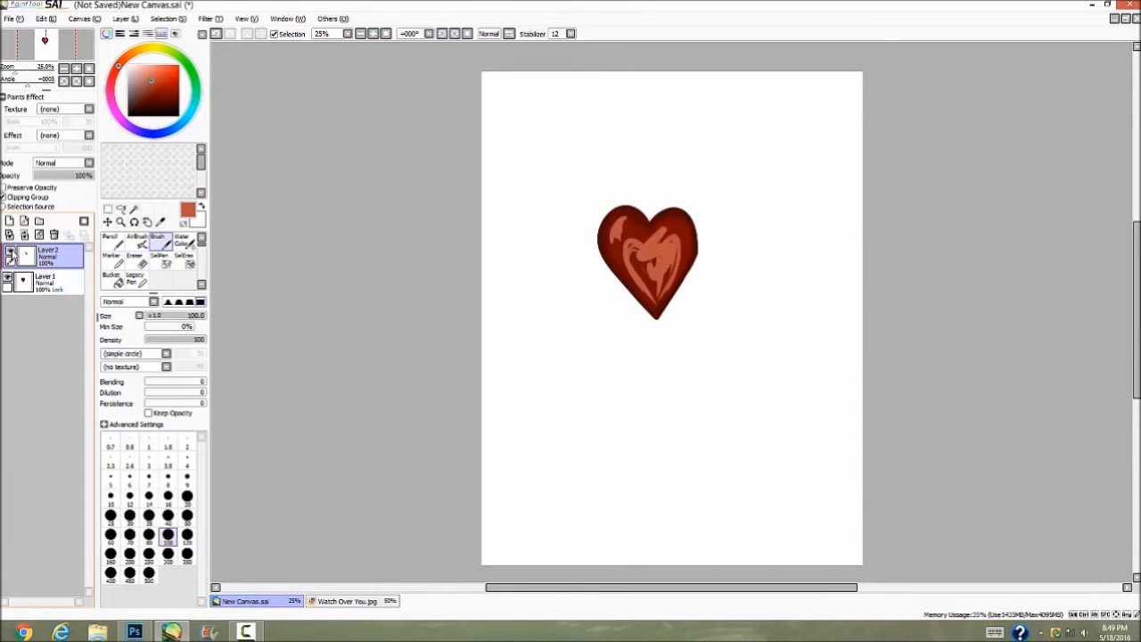
Delete the clipped highlight layer and turn on Clipping Group for the heart layer.
left_click_drag(678, 211, 674, 229)
left_click(54, 234)
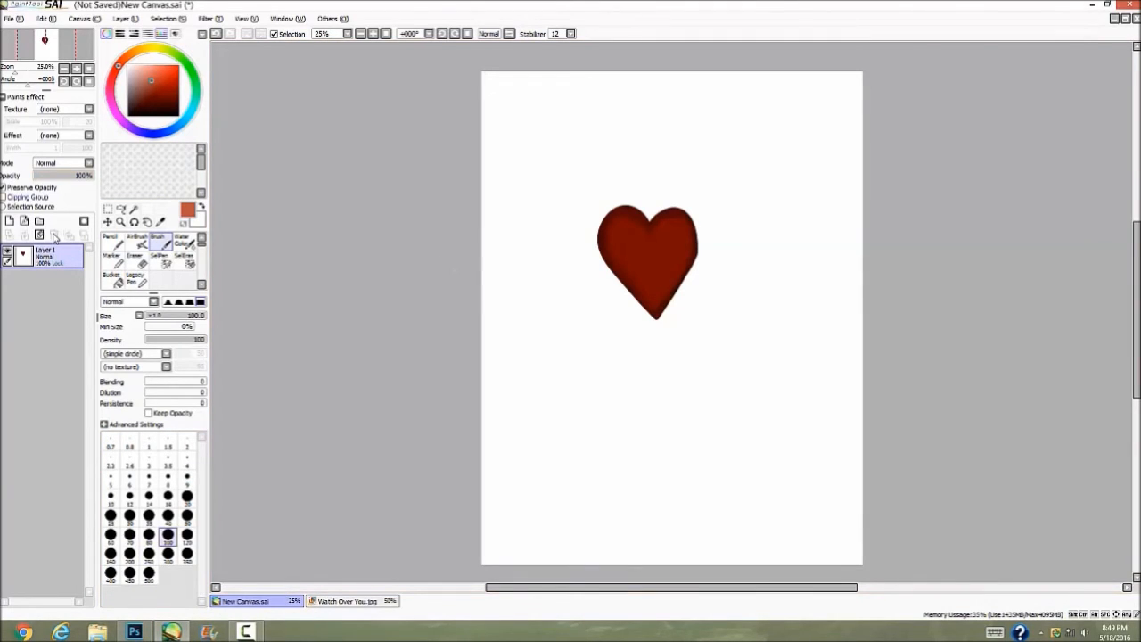
left_click(4, 197)
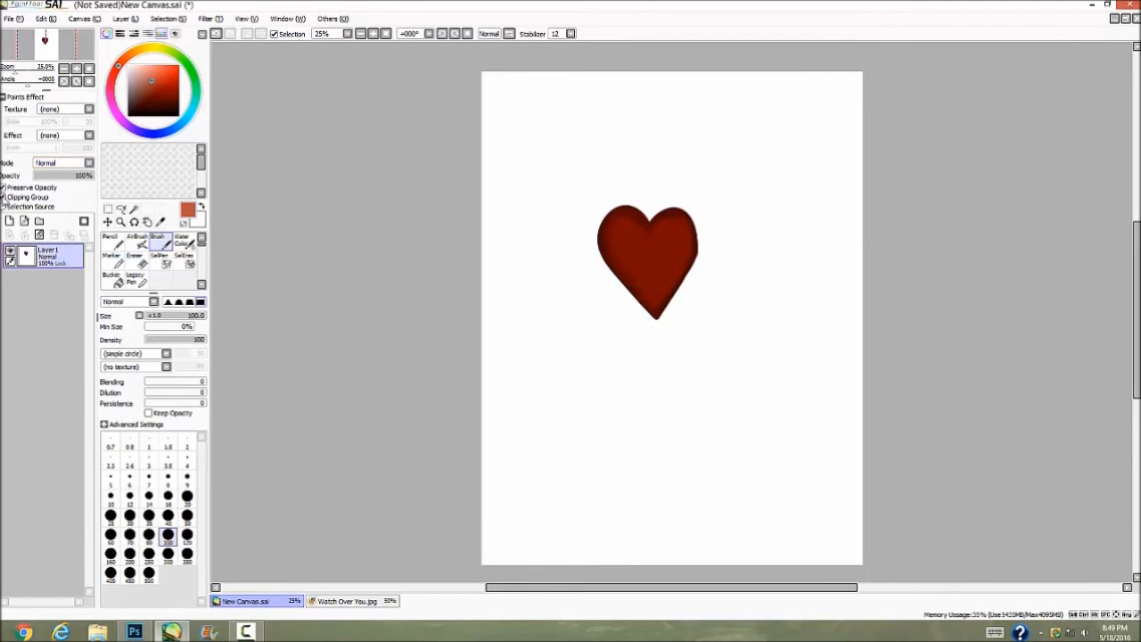
Switch to Photoshop and add a new layer above the white background.
right_click(135, 633)
left_click(135, 632)
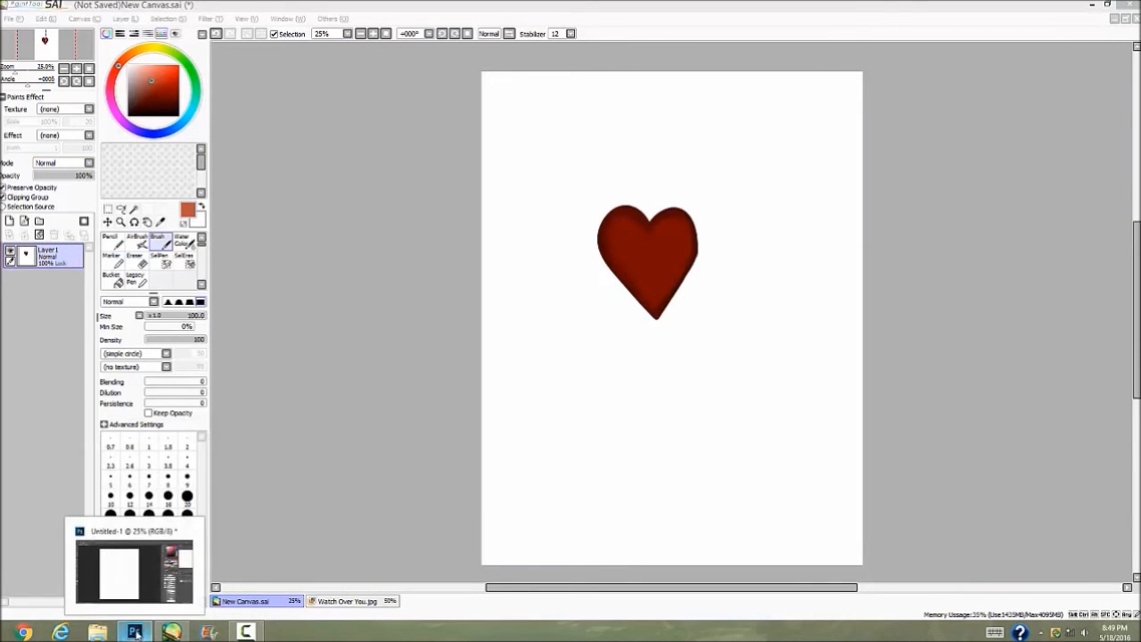
left_click(138, 580)
left_click(1108, 612)
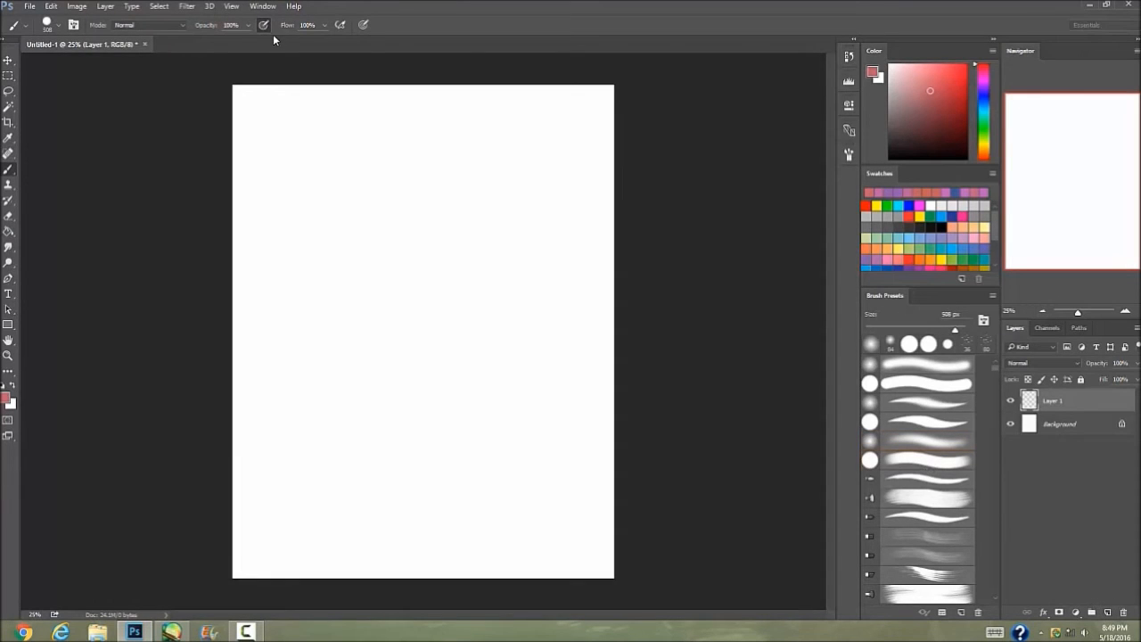
Paint a solid dark red heart in the upper middle of the canvas with a 199 px brush.
left_click(936, 119)
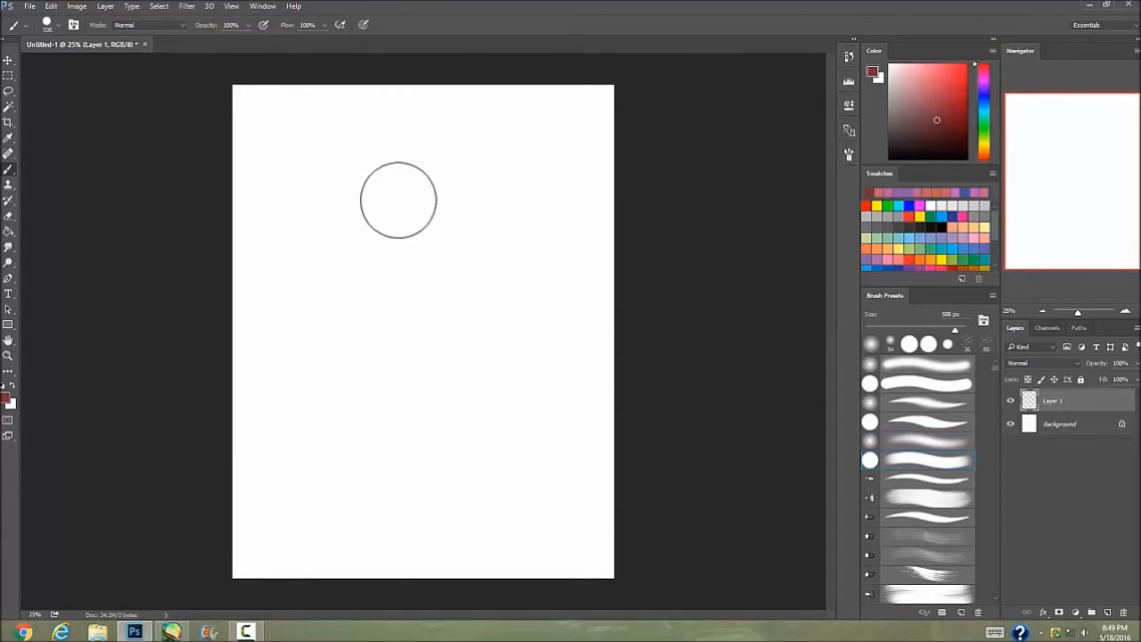
left_click(940, 330)
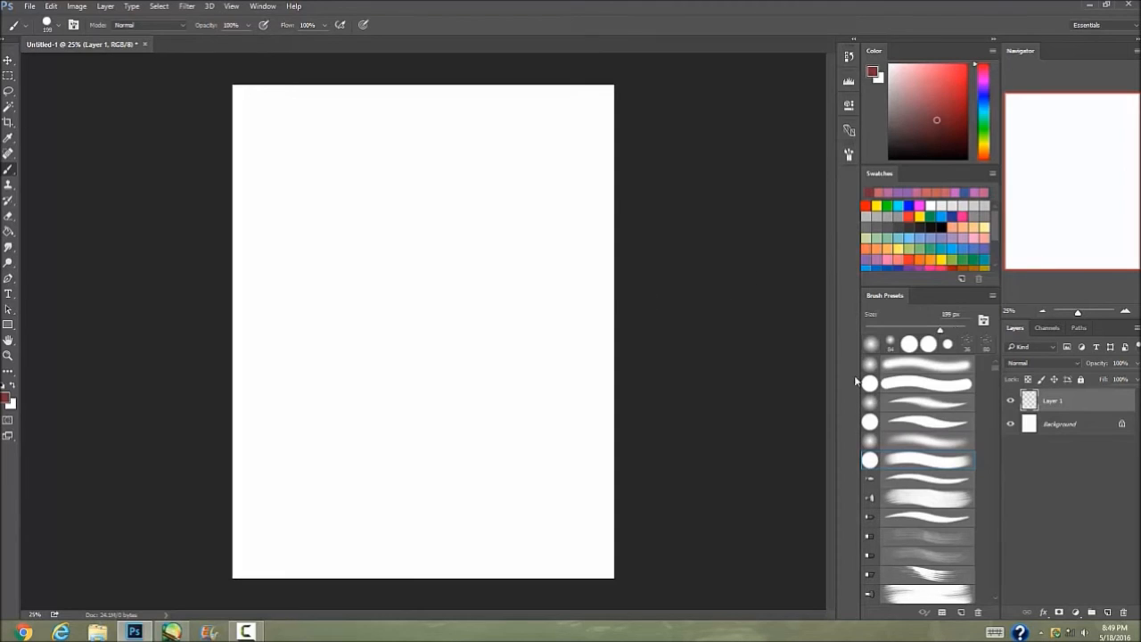
left_click_drag(406, 237, 425, 346)
mouse_move(421, 246)
left_mouse_down()
mouse_move(467, 259)
mouse_move(429, 350)
left_mouse_up()
mouse_move(371, 249)
left_mouse_down()
mouse_move(407, 303)
mouse_move(430, 310)
mouse_move(448, 244)
mouse_move(433, 280)
left_mouse_up()
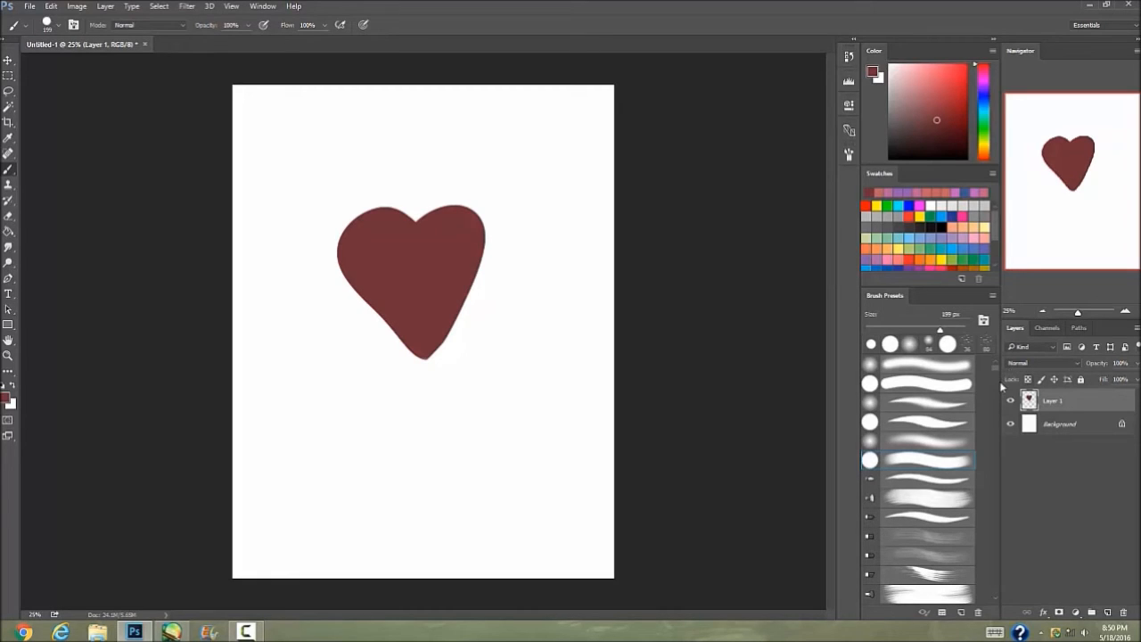
Lock the heart layer's transparent pixels and paint darker red shading along the heart's edges.
left_click(1029, 380)
left_click(938, 137)
mouse_move(357, 237)
left_mouse_down()
mouse_move(356, 288)
mouse_move(406, 349)
left_mouse_up()
mouse_move(377, 197)
left_mouse_down()
mouse_move(448, 205)
mouse_move(465, 318)
mouse_move(428, 355)
left_mouse_up()
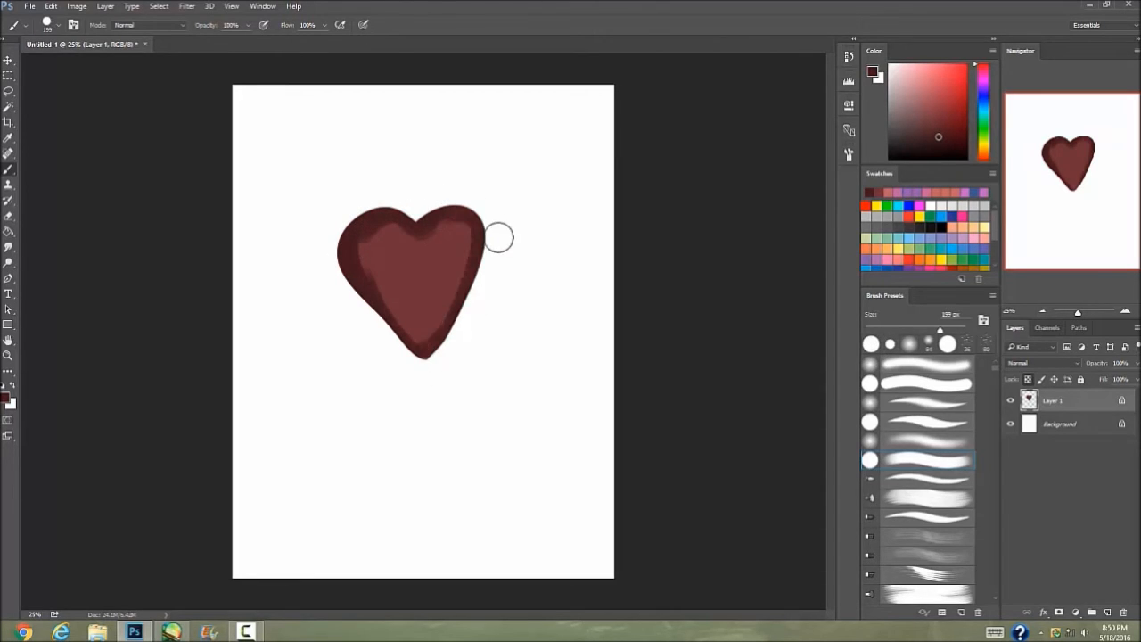
left_click_drag(356, 280, 414, 339)
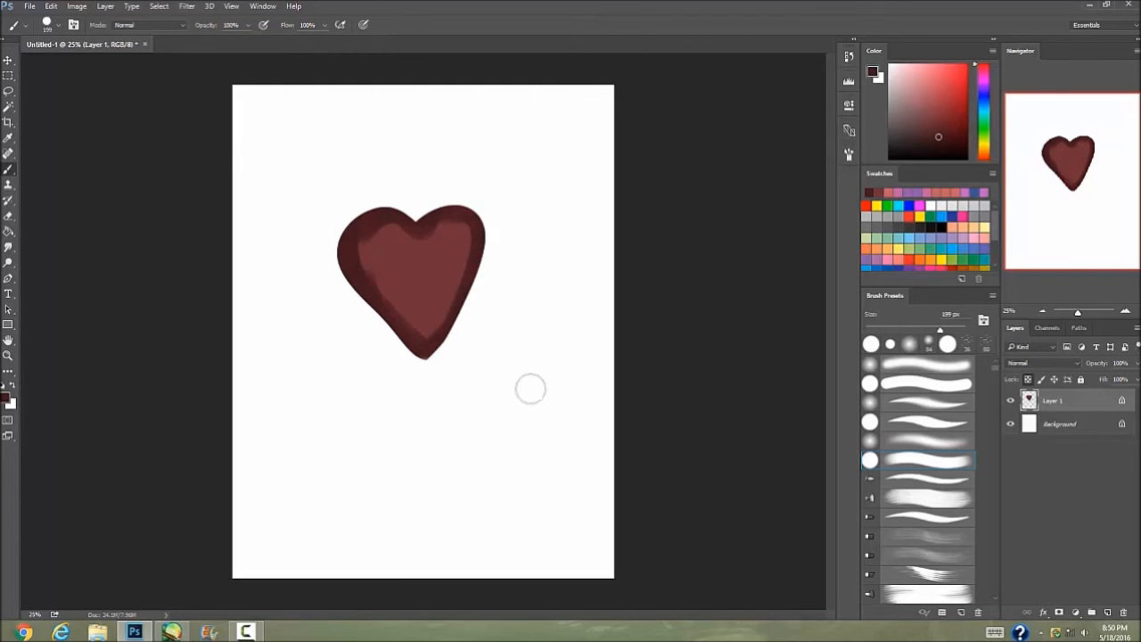
Add a new layer above the heart and make it a clipping mask.
left_click(1108, 613)
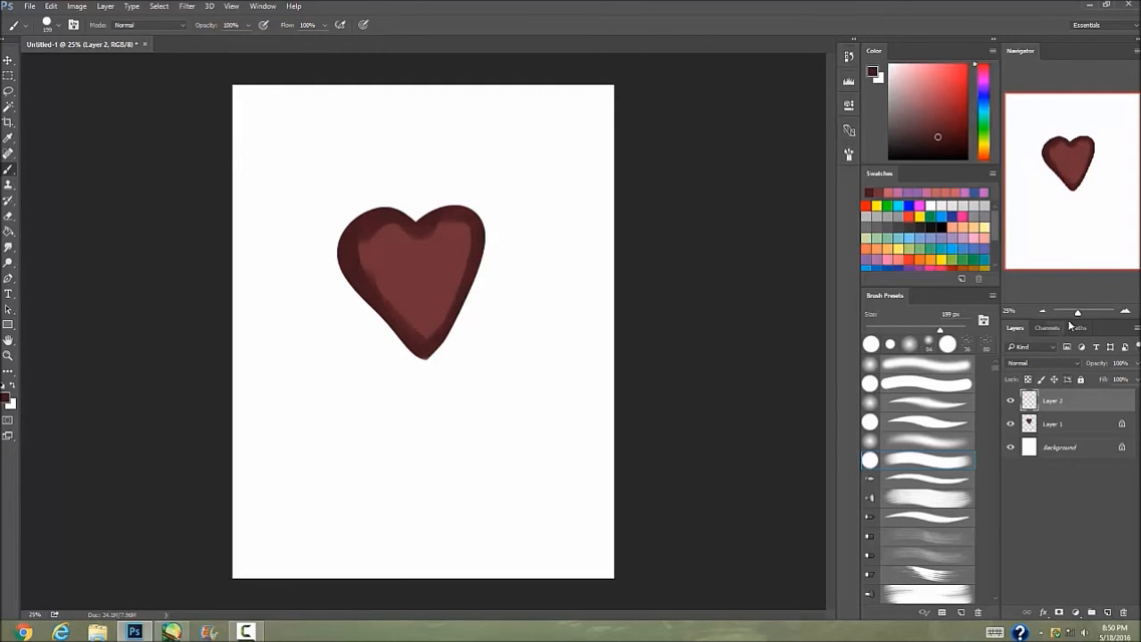
right_click(1052, 403)
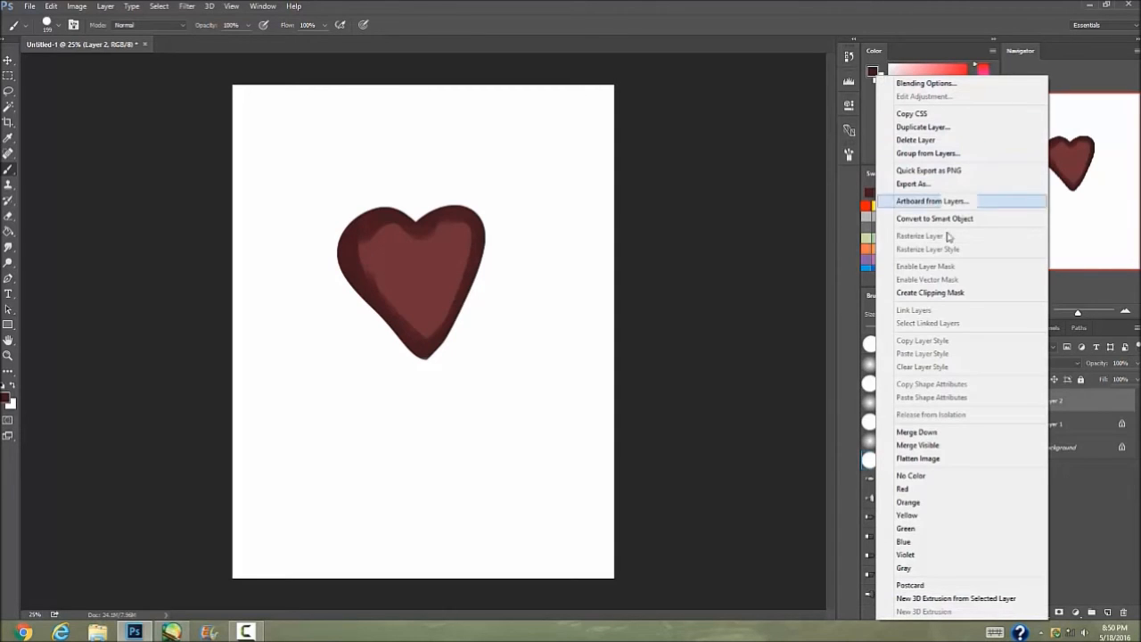
left_click(955, 296)
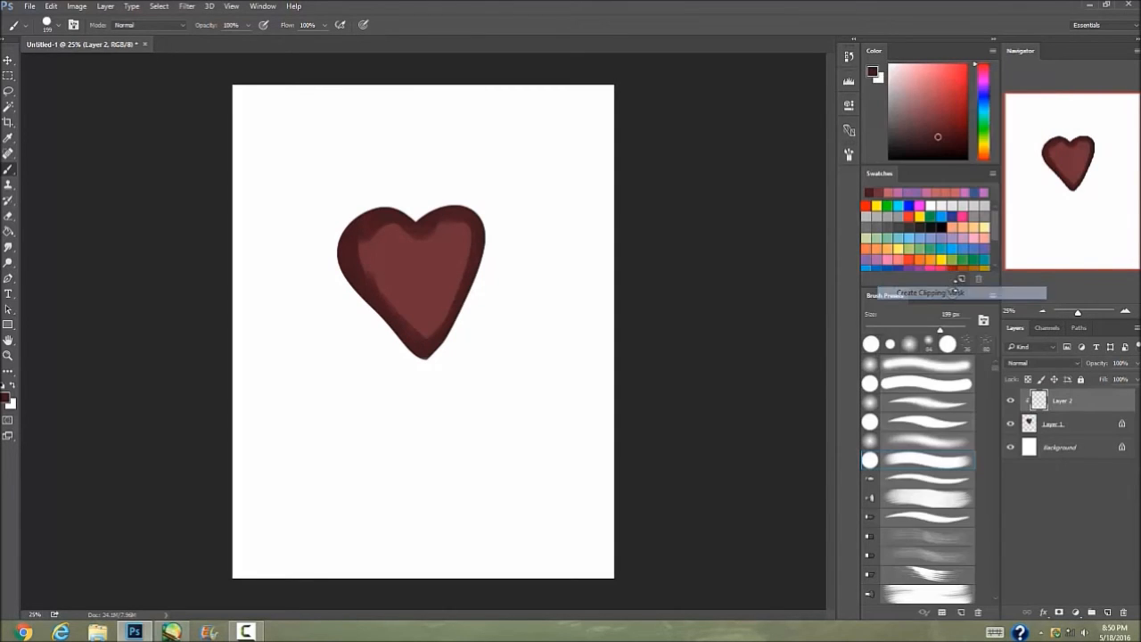
Paint a light pink highlight on the heart's left lobe, compare with the layer hidden, and undo an extra stroke on the right lobe.
left_click_drag(373, 219, 392, 285)
left_click(1010, 400)
left_click(1010, 400)
left_click_drag(451, 163, 489, 199)
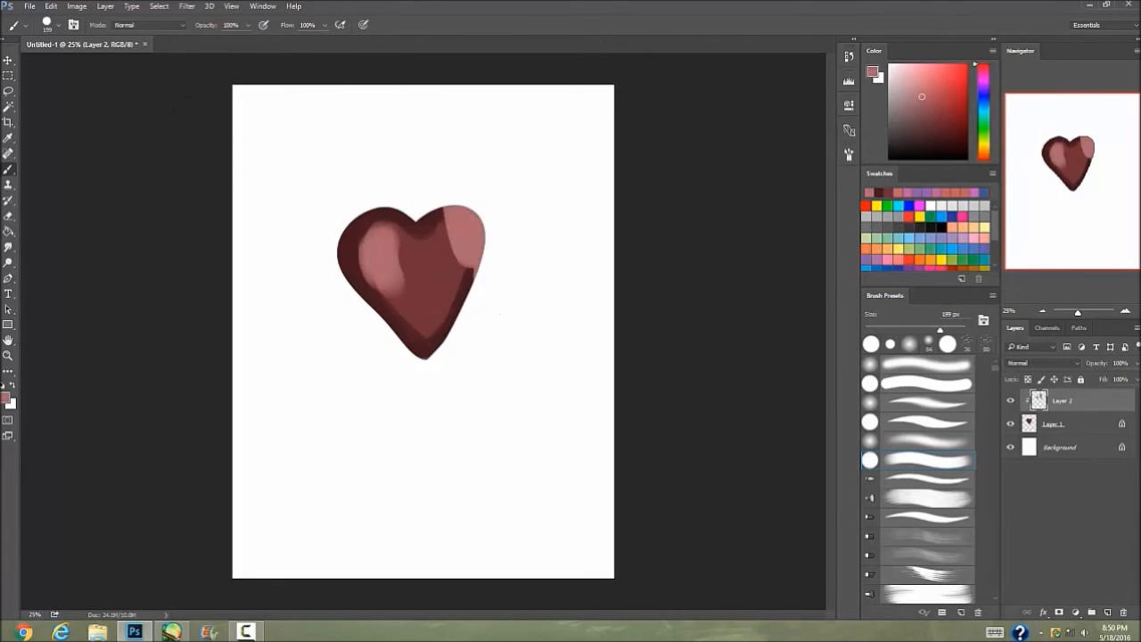
left_click(50, 7)
left_click(74, 19)
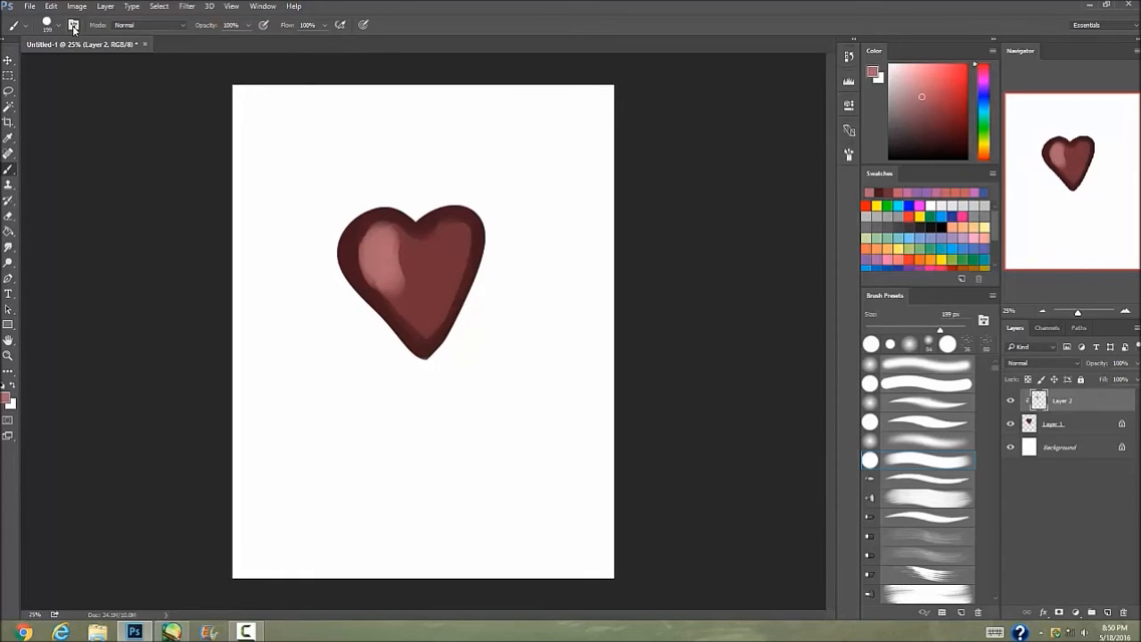
Delete the clipped highlight layer and the heart layer, and add a fresh blank layer.
left_click(1122, 613)
left_click(1121, 612)
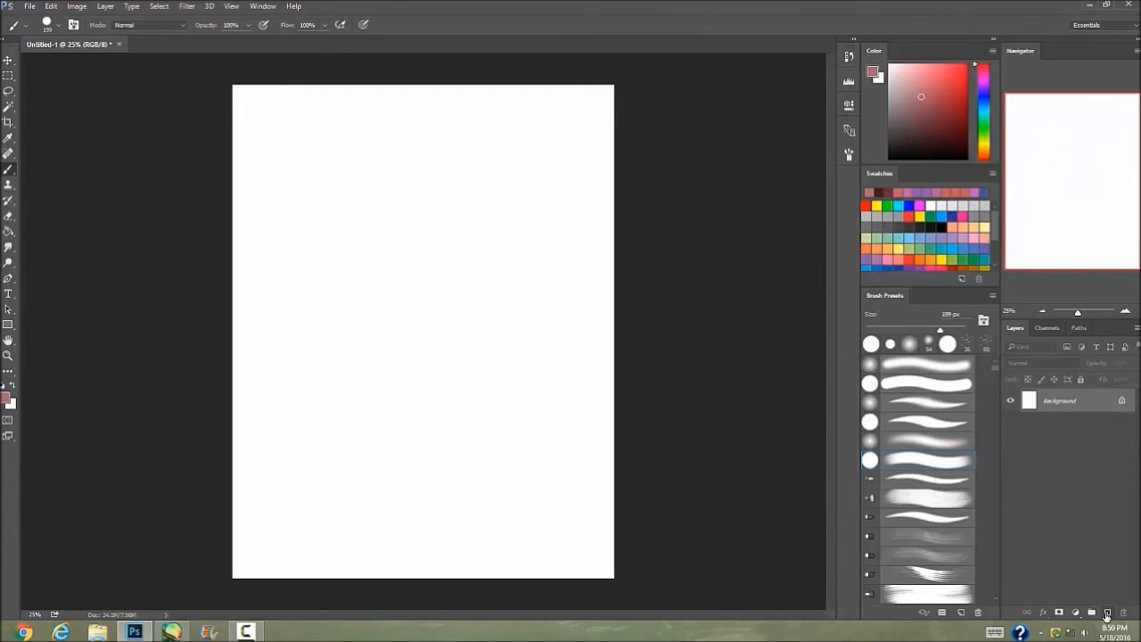
left_click(1107, 613)
Paint a filled light pink head shape in the upper part of the canvas using a red hue.
key("d")
left_click_drag(939, 330, 883, 331)
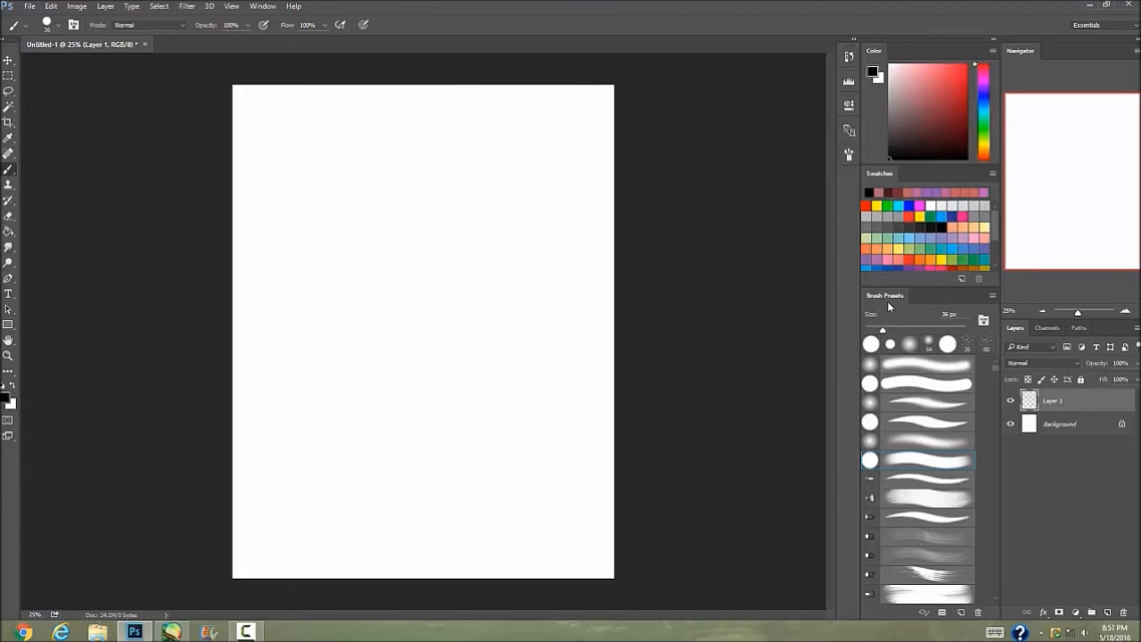
left_click_drag(982, 118, 982, 162)
left_click_drag(908, 68, 903, 68)
left_click(908, 330)
mouse_move(356, 187)
left_mouse_down()
mouse_move(351, 275)
mouse_move(389, 297)
mouse_move(379, 166)
mouse_move(382, 289)
mouse_move(414, 224)
mouse_move(430, 246)
mouse_move(404, 299)
mouse_move(400, 175)
mouse_move(349, 236)
mouse_move(353, 177)
mouse_move(356, 274)
mouse_move(349, 180)
mouse_move(356, 293)
mouse_move(342, 241)
mouse_move(393, 298)
mouse_move(345, 267)
mouse_move(359, 174)
mouse_move(414, 177)
mouse_move(408, 282)
mouse_move(427, 186)
mouse_move(408, 278)
mouse_move(355, 180)
mouse_move(367, 163)
mouse_move(348, 260)
mouse_move(337, 227)
mouse_move(384, 288)
left_mouse_up()
left_click(936, 330)
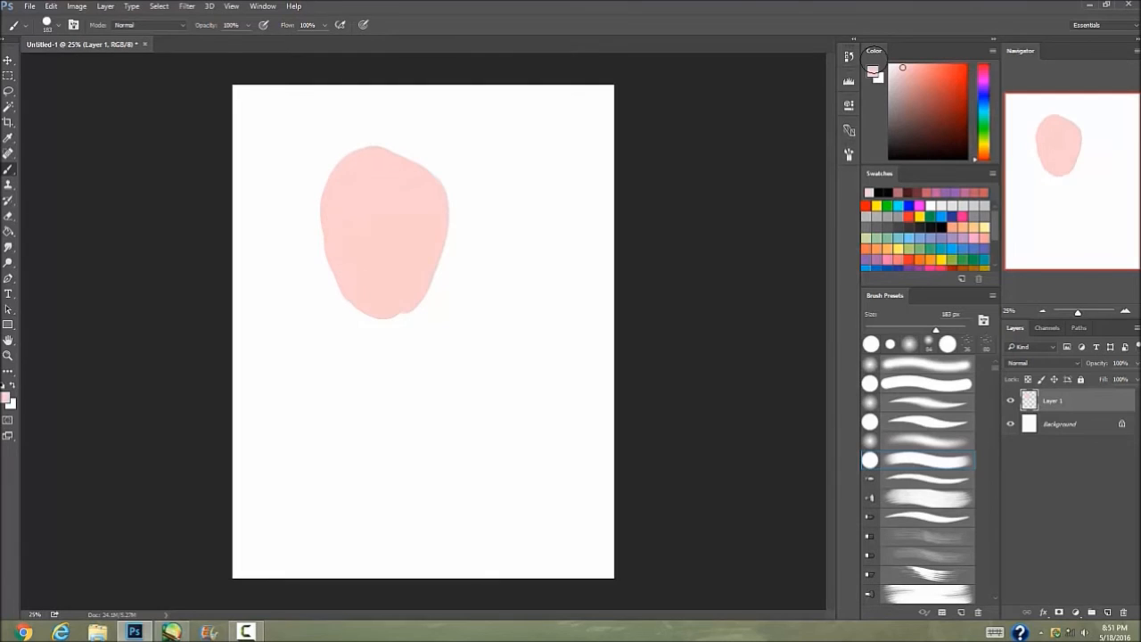
Outline the face and a jagged hairline on the head in a darker dusty pink, starting with a 69 px brush.
left_click(915, 89)
left_click(900, 327)
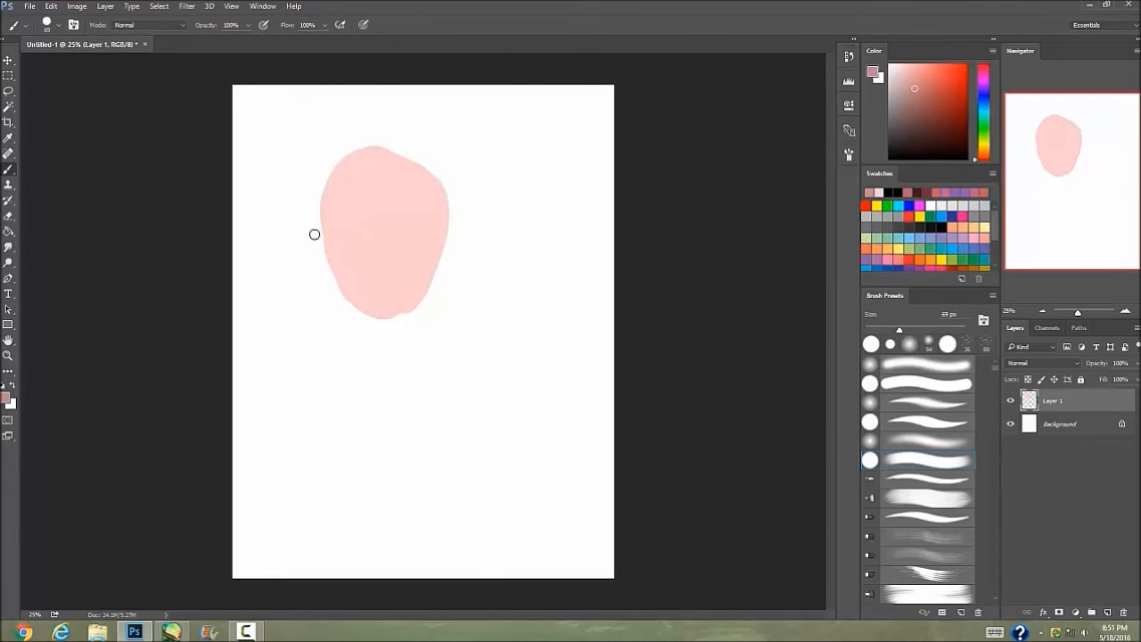
mouse_move(322, 211)
left_mouse_down()
mouse_move(341, 282)
mouse_move(375, 317)
mouse_move(408, 309)
mouse_move(449, 228)
left_mouse_up()
mouse_move(332, 237)
left_mouse_down()
mouse_move(346, 185)
mouse_move(386, 223)
mouse_move(393, 209)
mouse_move(441, 214)
mouse_move(444, 232)
left_mouse_up()
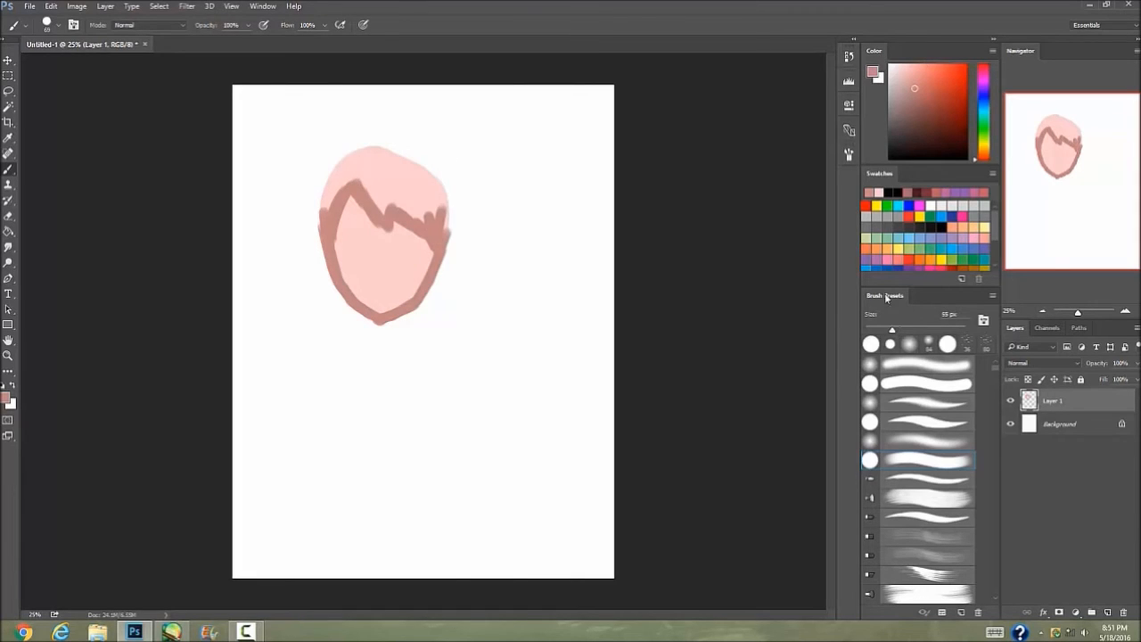
Paint the nose, eyes and mouth on the face in the same dusty pink, reducing the brush from 55 px to 21 px.
left_click_drag(377, 242, 379, 275)
mouse_move(373, 232)
left_mouse_down()
mouse_move(376, 243)
mouse_move(428, 231)
mouse_move(341, 237)
mouse_move(348, 248)
mouse_move(428, 238)
mouse_move(407, 246)
left_mouse_up()
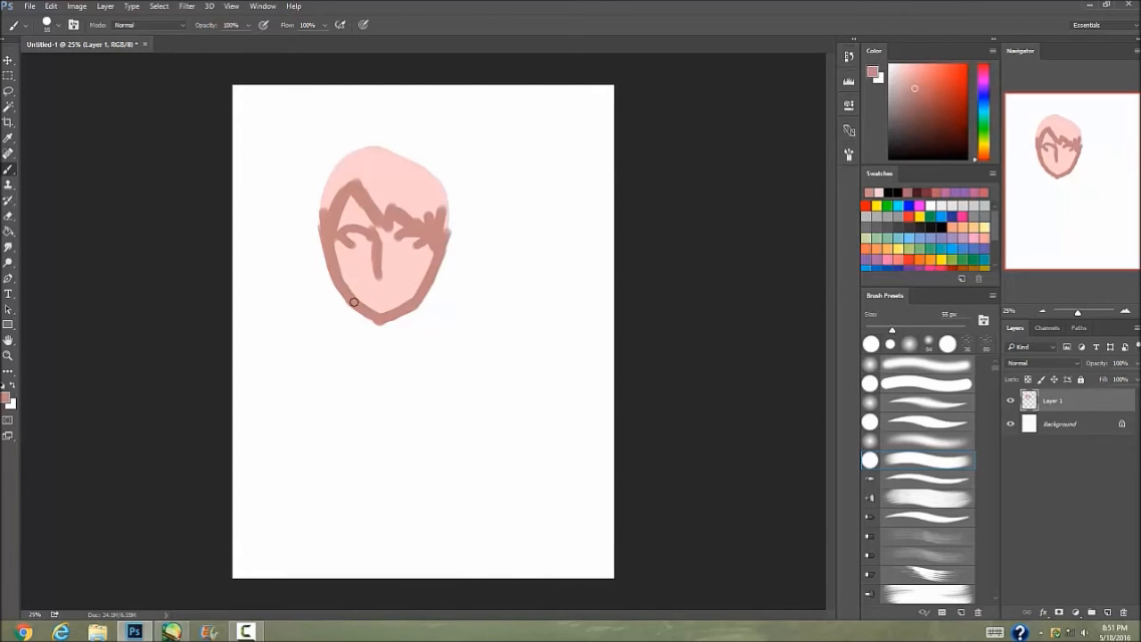
left_click_drag(395, 268, 378, 272)
left_click_drag(891, 330, 881, 330)
mouse_move(372, 287)
left_mouse_down()
mouse_move(397, 288)
mouse_move(379, 287)
left_mouse_up()
left_click(876, 330)
Darken the upper eyelid lines and the base of the nose with a dark reddish brown 13 px brush.
left_click(908, 192)
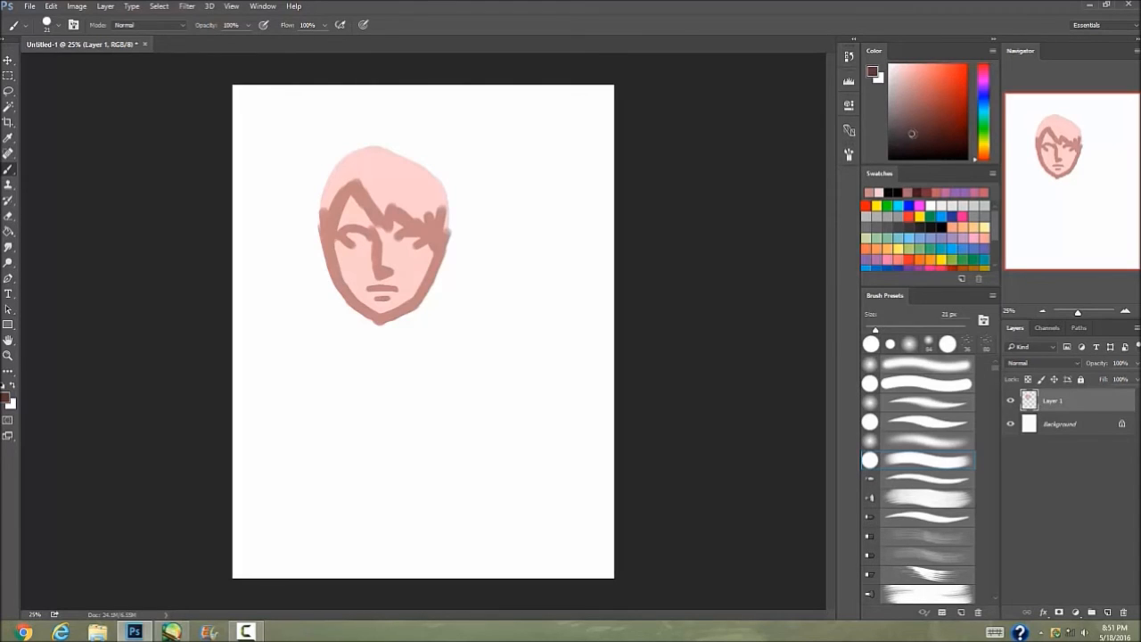
left_click_drag(875, 330, 871, 330)
mouse_move(397, 233)
left_mouse_down()
mouse_move(419, 232)
mouse_move(400, 234)
left_mouse_up()
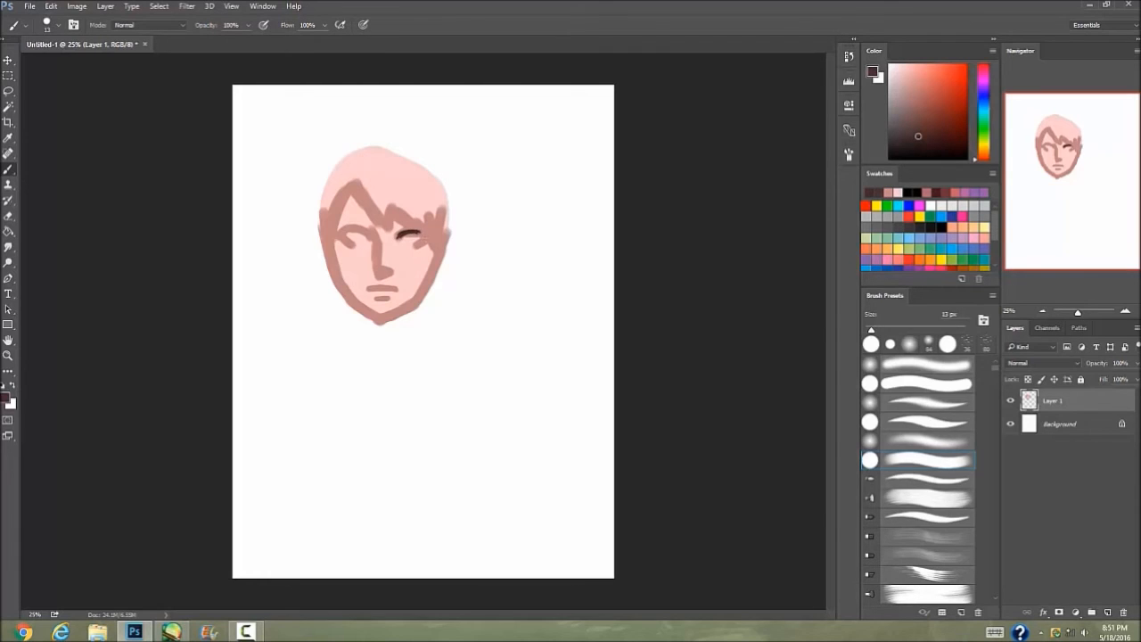
mouse_move(359, 237)
left_mouse_down()
mouse_move(354, 226)
mouse_move(342, 240)
left_mouse_up()
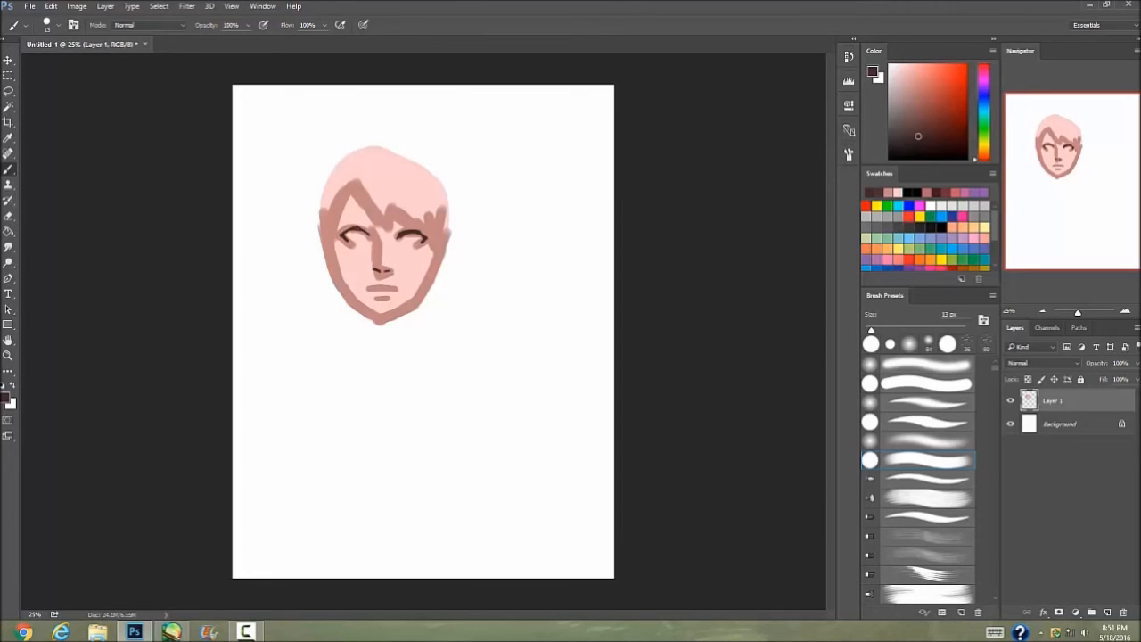
View the face in the blue channel alone by hiding the red and green channels, and restore all channels.
left_click(1053, 332)
left_click(1078, 331)
left_click(1049, 328)
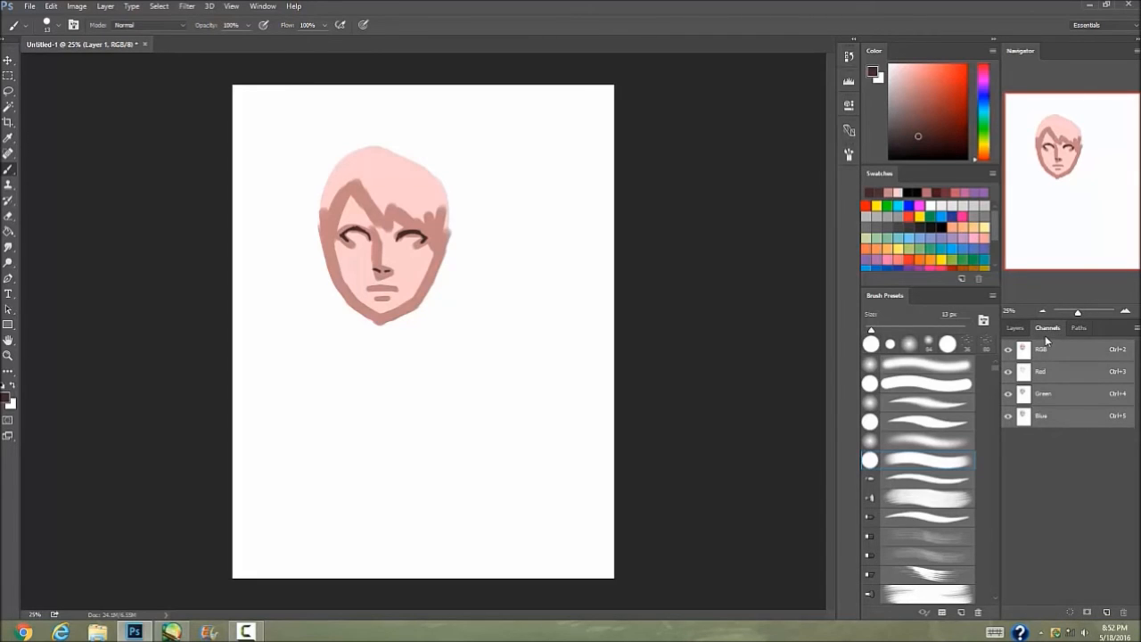
left_click(1008, 371)
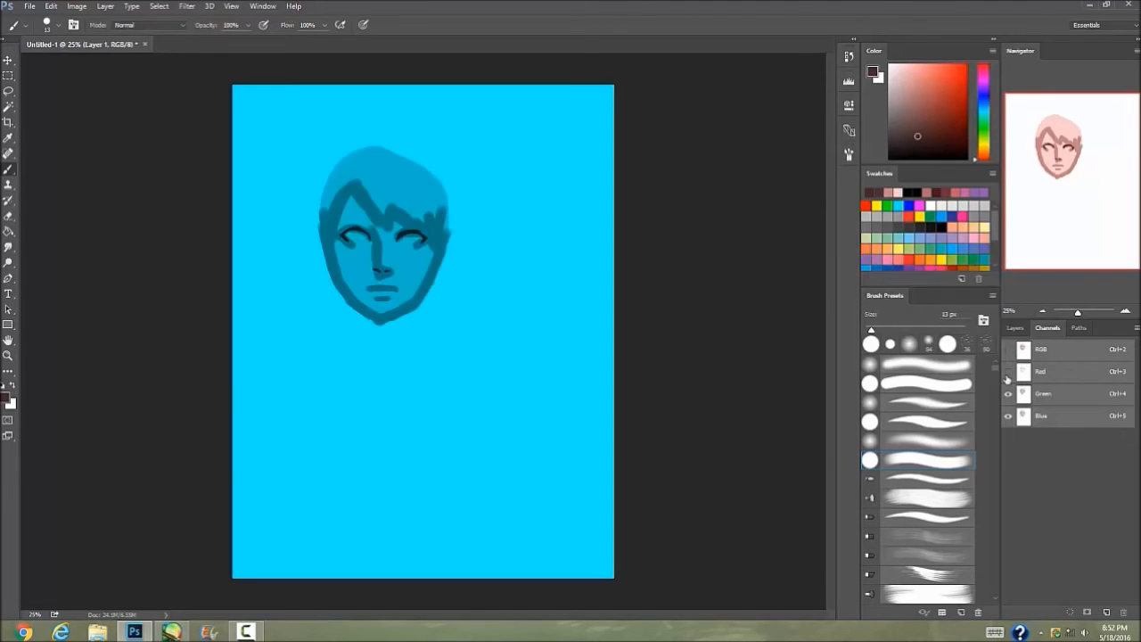
left_click(1008, 393)
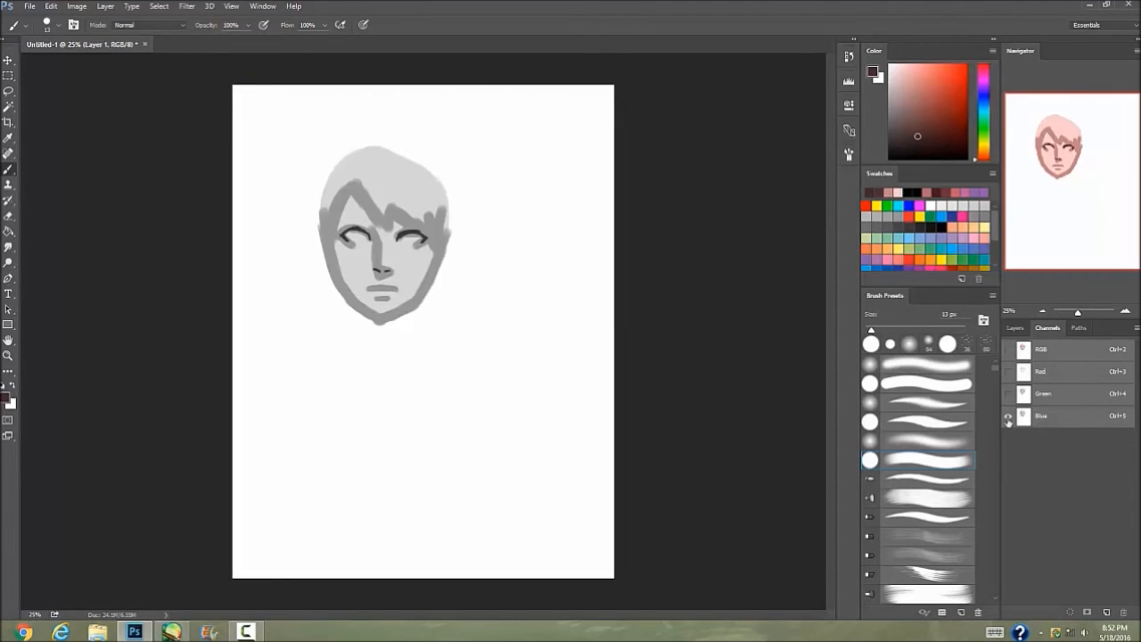
left_click(1008, 350)
View the face without the red channel and in the red channel alone, restore all channels, and return to the layers.
left_click(1008, 371)
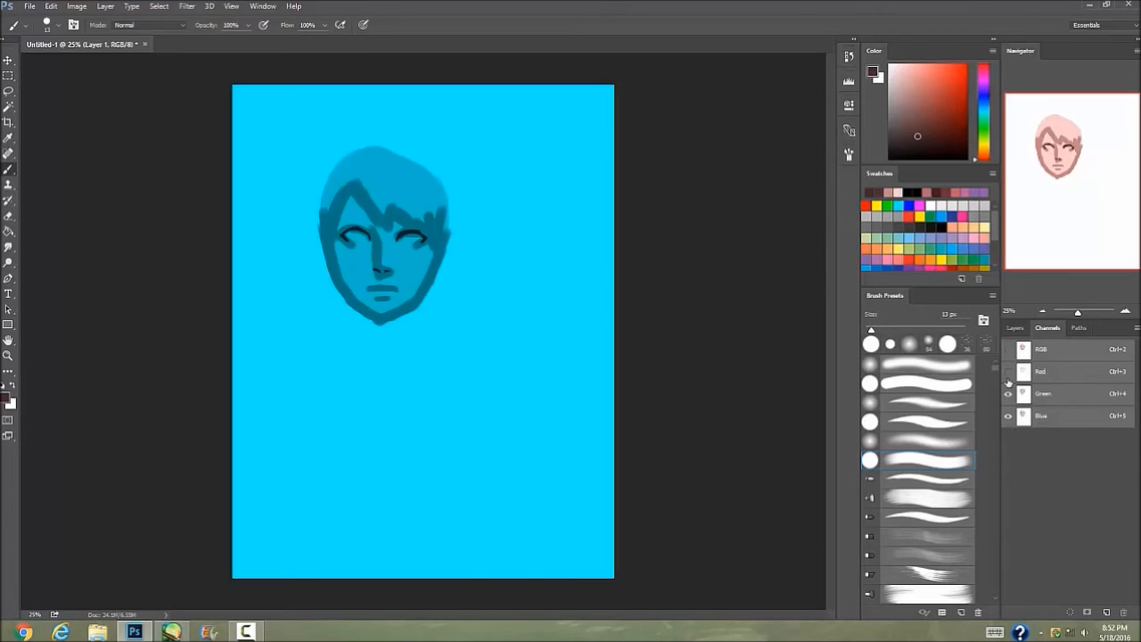
left_click(1009, 351)
left_click(1008, 415)
left_click(1010, 393)
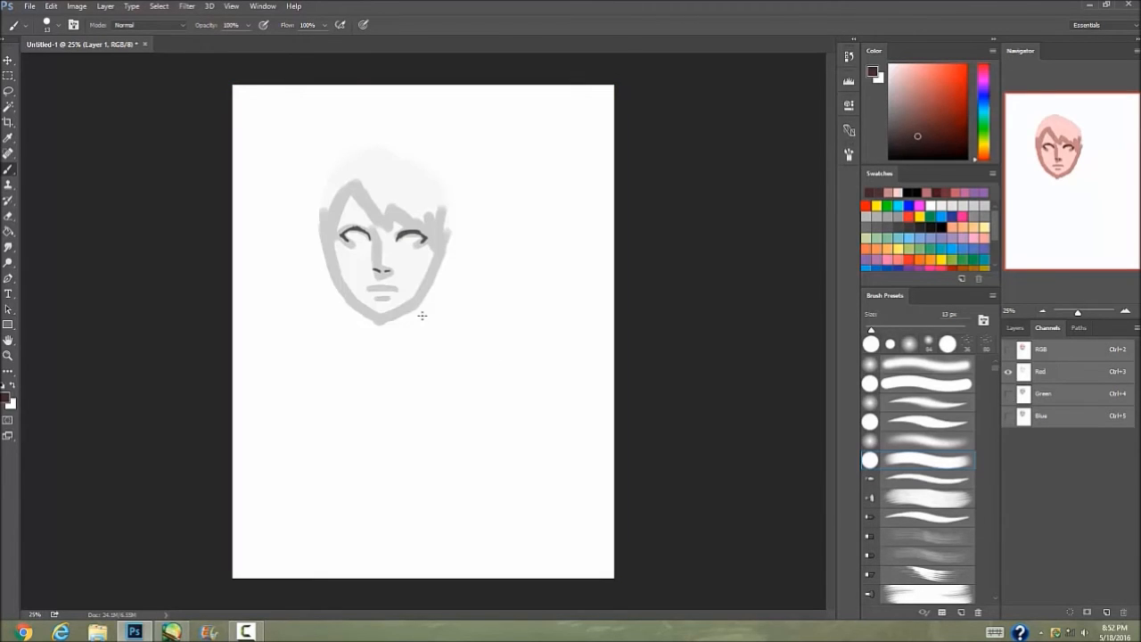
left_click(1008, 350)
left_click(1015, 328)
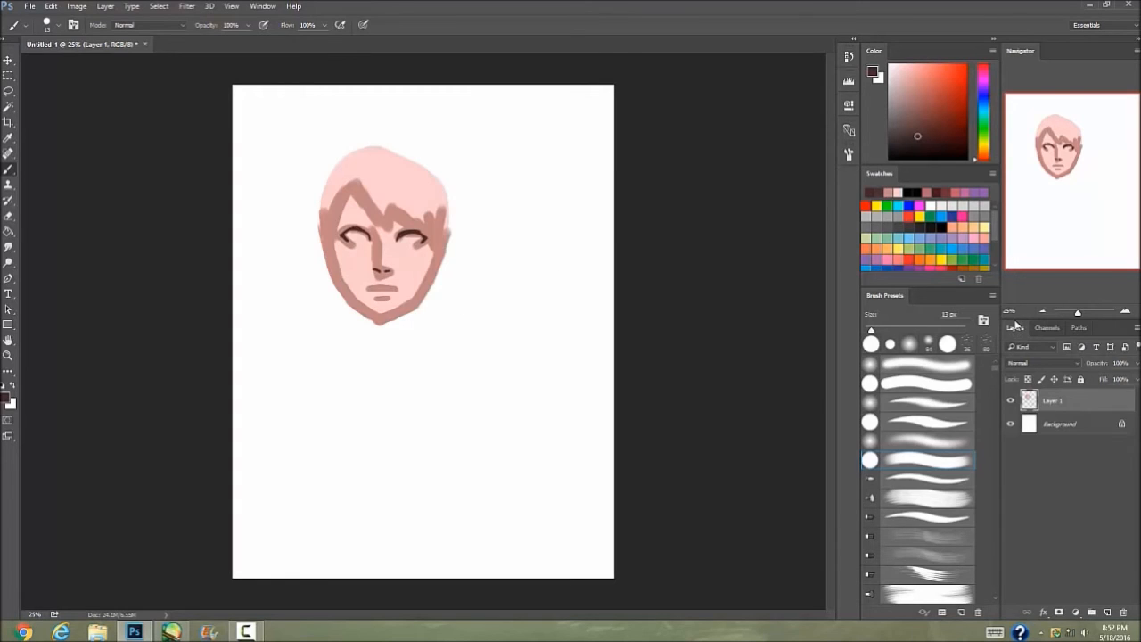
Preview the face in greyscale with a Hue/Saturation adjustment at -100 saturation, and cancel the adjustment.
left_click(79, 9)
mouse_move(111, 37)
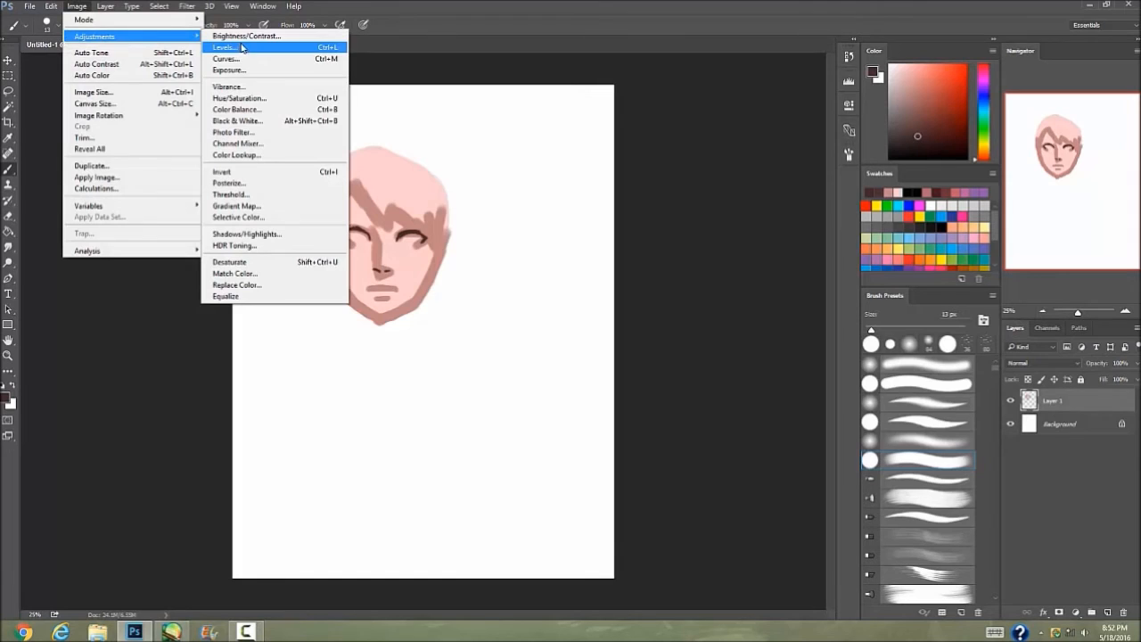
left_click(250, 98)
left_click_drag(543, 247, 485, 248)
left_click_drag(589, 142, 722, 135)
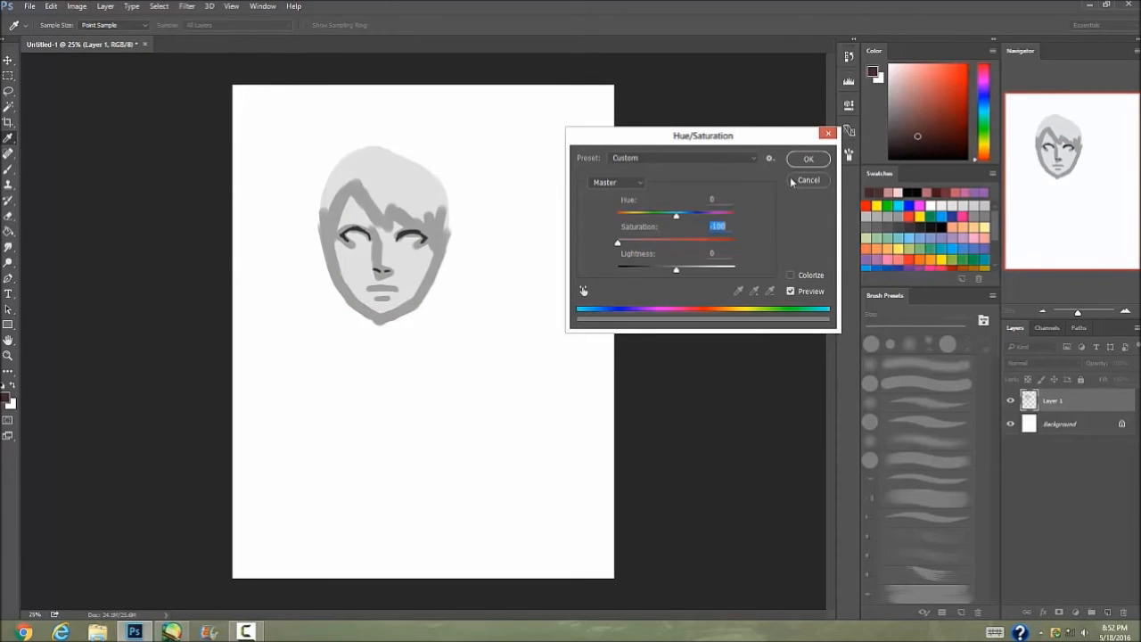
left_click(818, 177)
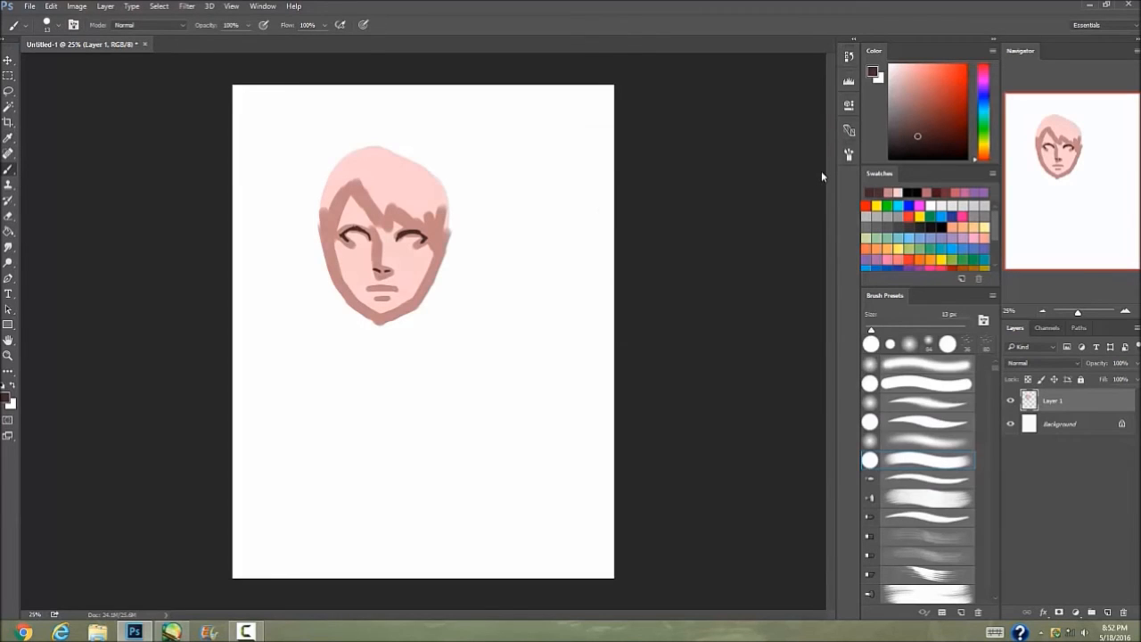
Paint a dusty pink curved stroke beside the face and overlap it with a muted yellow one using a 50 px brush.
left_click(889, 330)
left_click(905, 81)
mouse_move(479, 246)
left_mouse_down()
mouse_move(472, 331)
mouse_move(499, 381)
left_mouse_up()
left_click_drag(986, 103, 986, 152)
left_click(912, 85)
left_click_drag(480, 243, 500, 431)
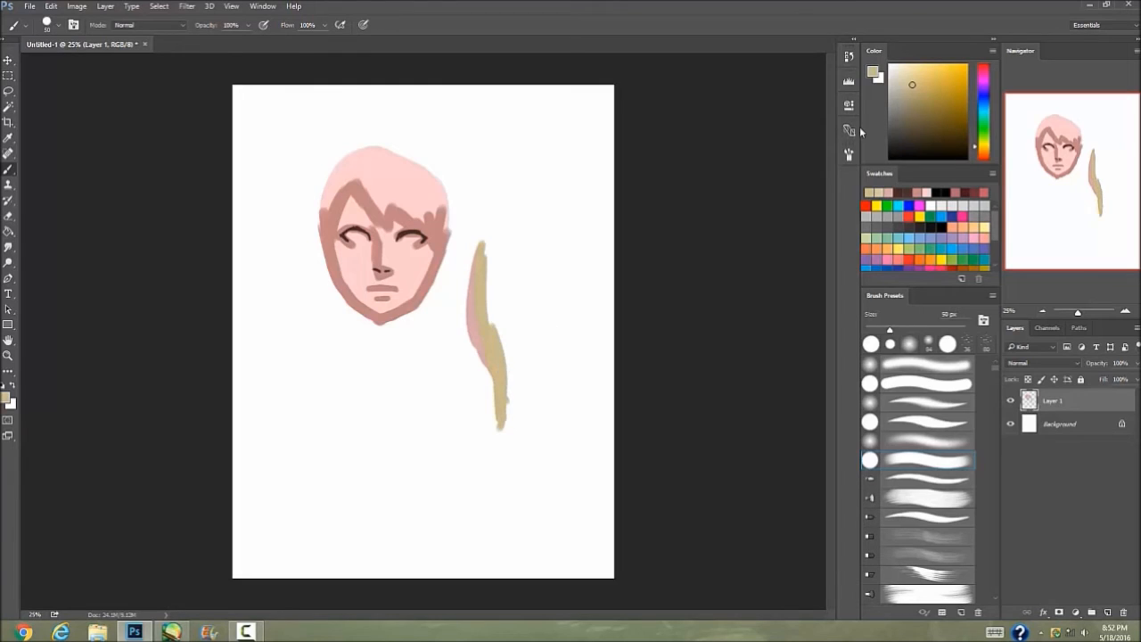
Paint a muted blue zigzag band overlapping the pink and yellow strokes.
left_click(986, 94)
left_click(912, 102)
mouse_move(490, 293)
left_mouse_down()
mouse_move(490, 207)
mouse_move(487, 290)
left_mouse_up()
mouse_move(495, 330)
left_mouse_down()
mouse_move(530, 283)
mouse_move(542, 303)
left_mouse_up()
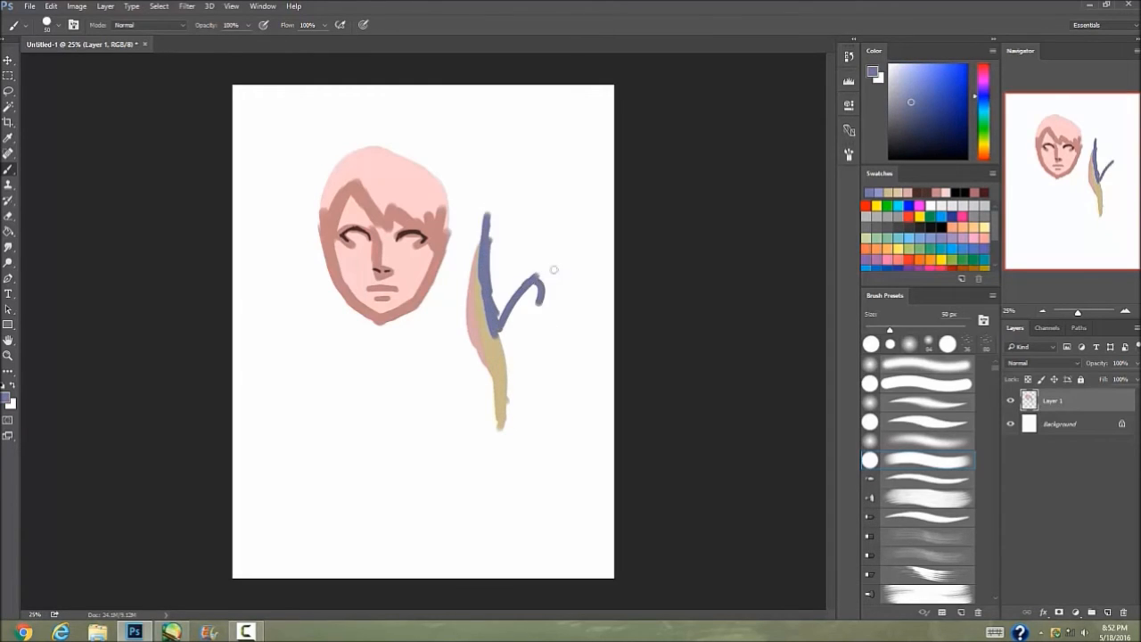
mouse_move(488, 259)
left_mouse_down()
mouse_move(529, 326)
mouse_move(529, 373)
left_mouse_up()
Paint overlapping muted purple and pink zigzag bands over the blue one with a 113 px brush.
left_click(985, 83)
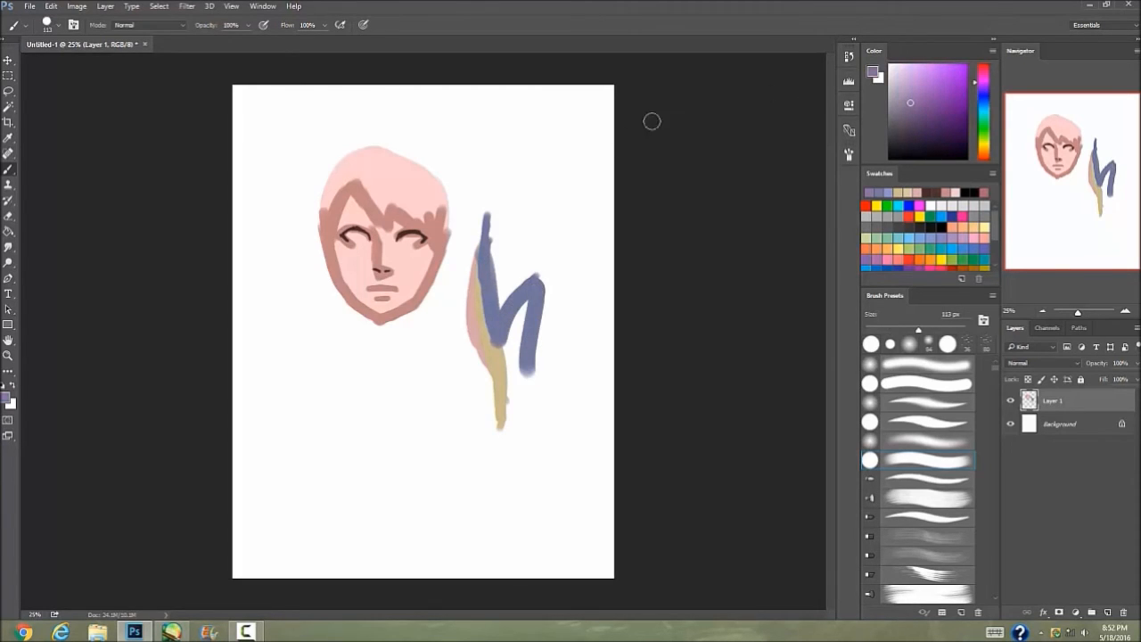
left_click(913, 92)
mouse_move(486, 232)
left_mouse_down()
mouse_move(499, 284)
mouse_move(536, 256)
mouse_move(510, 289)
mouse_move(538, 267)
left_mouse_up()
left_click_drag(539, 364, 538, 383)
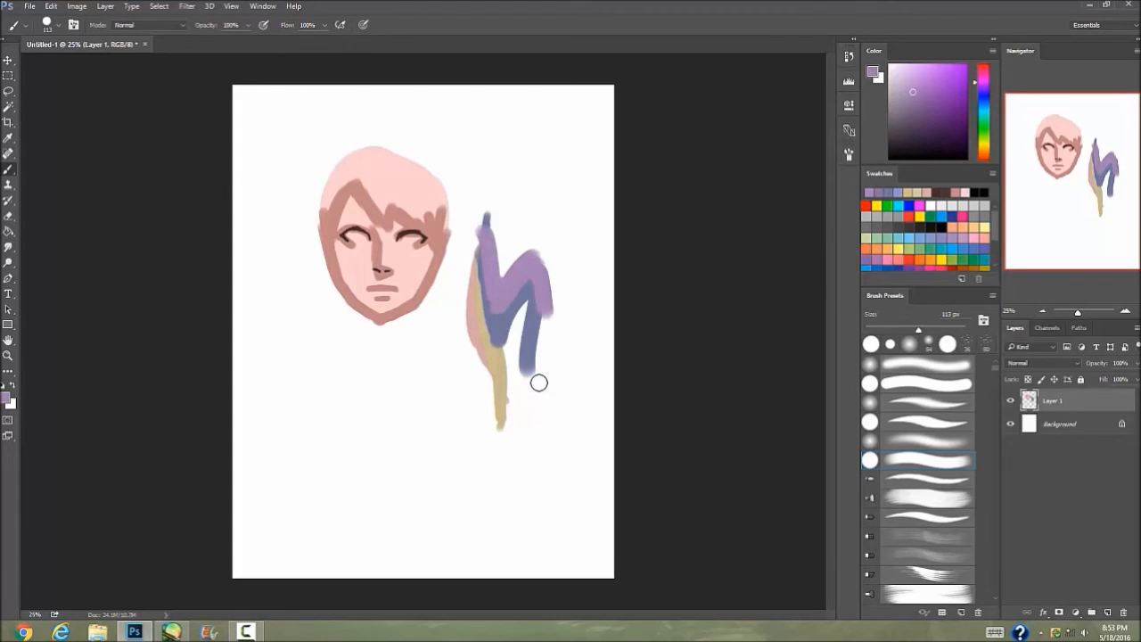
left_click(984, 73)
left_click(918, 80)
mouse_move(490, 223)
left_mouse_down()
mouse_move(504, 269)
mouse_move(534, 249)
mouse_move(553, 305)
mouse_move(501, 216)
mouse_move(537, 233)
left_mouse_up()
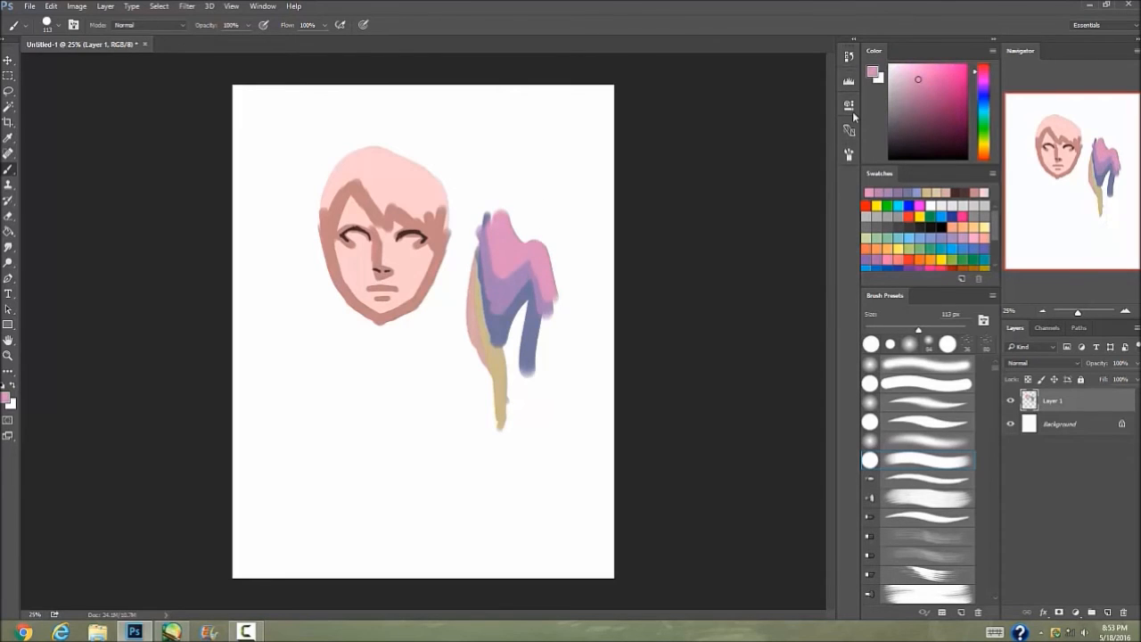
Paint a salmon stroke over the lower ends of the blue and yellow bands.
left_click(983, 191)
mouse_move(516, 350)
left_mouse_down()
mouse_move(511, 323)
mouse_move(512, 377)
mouse_move(529, 268)
left_mouse_up()
Preview the face and colour bands in greyscale with a Hue/Saturation adjustment at -100 saturation, and cancel the adjustment.
left_click(77, 6)
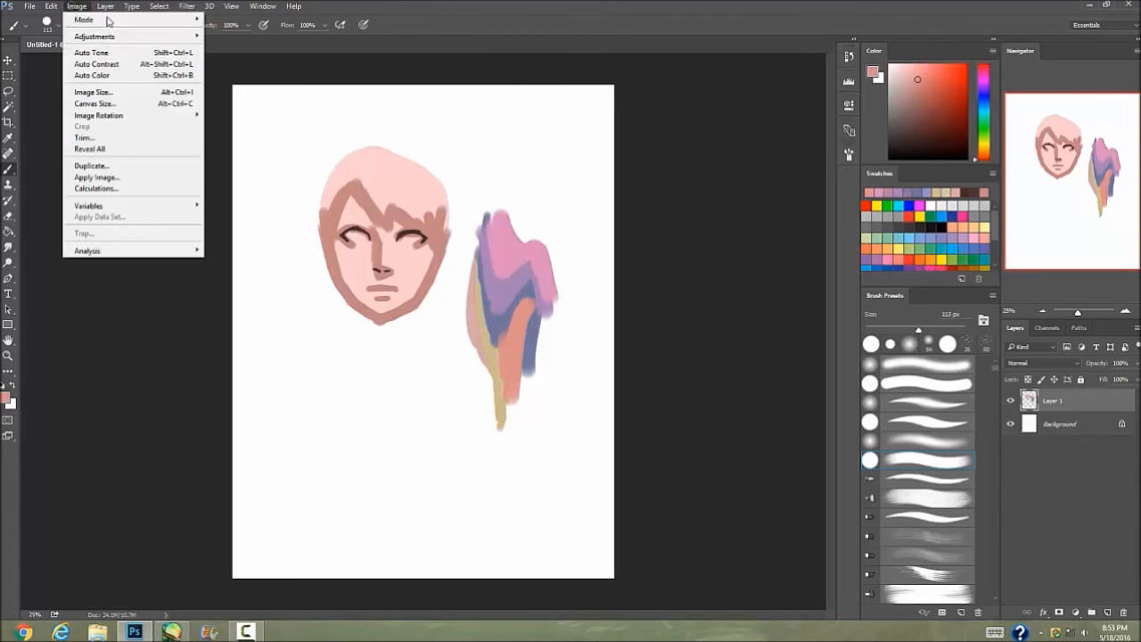
mouse_move(181, 38)
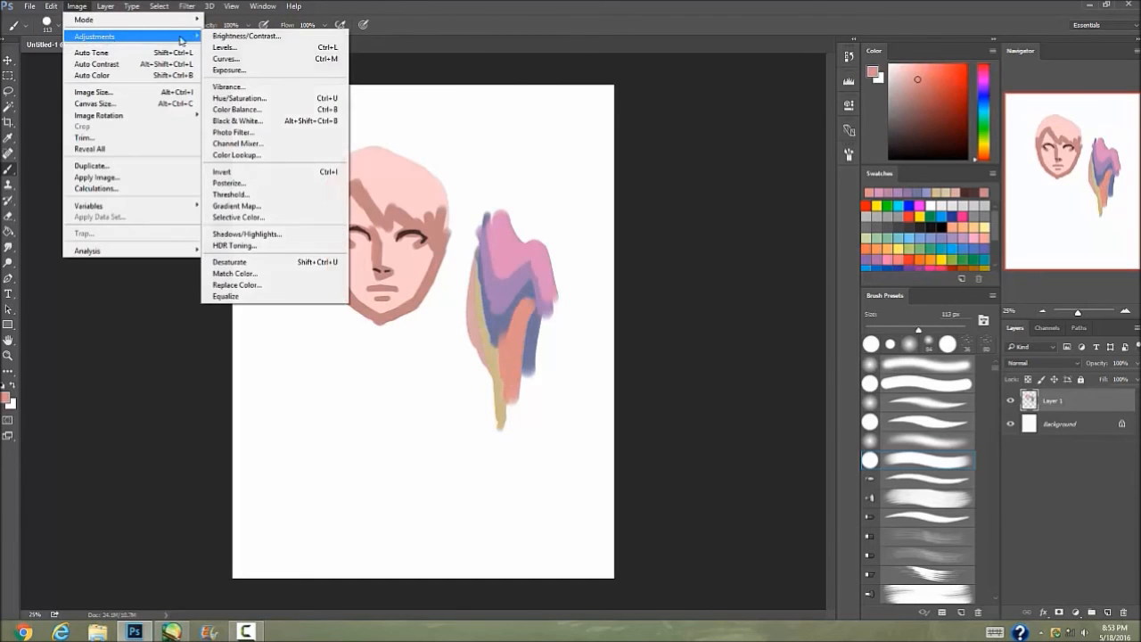
left_click(242, 98)
left_click_drag(677, 240, 622, 240)
left_click_drag(741, 141, 865, 158)
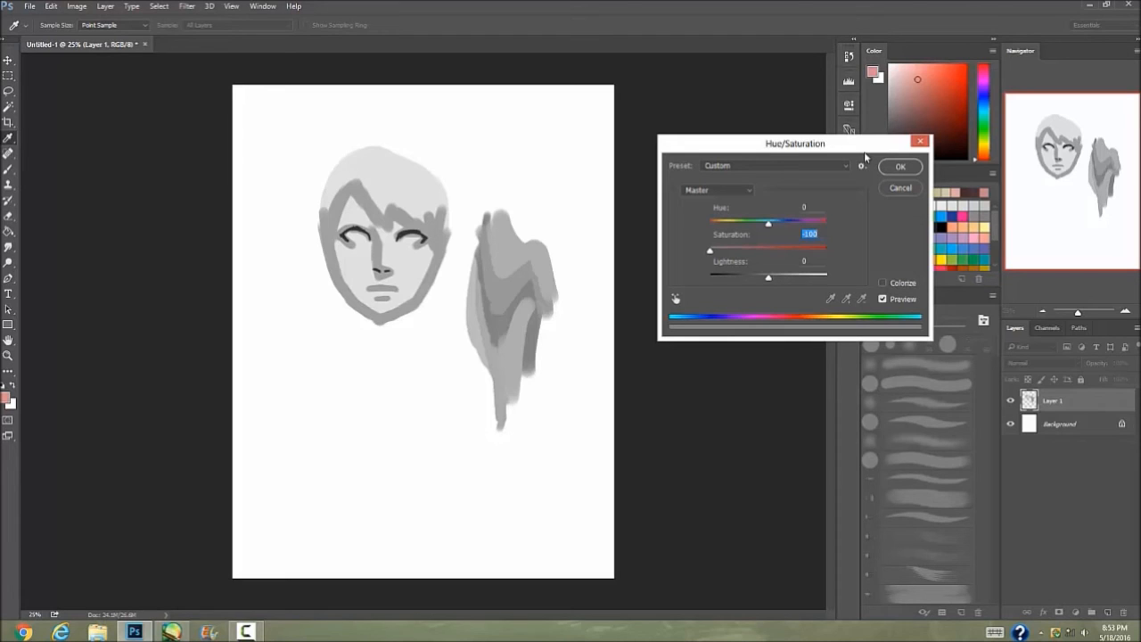
left_click(899, 187)
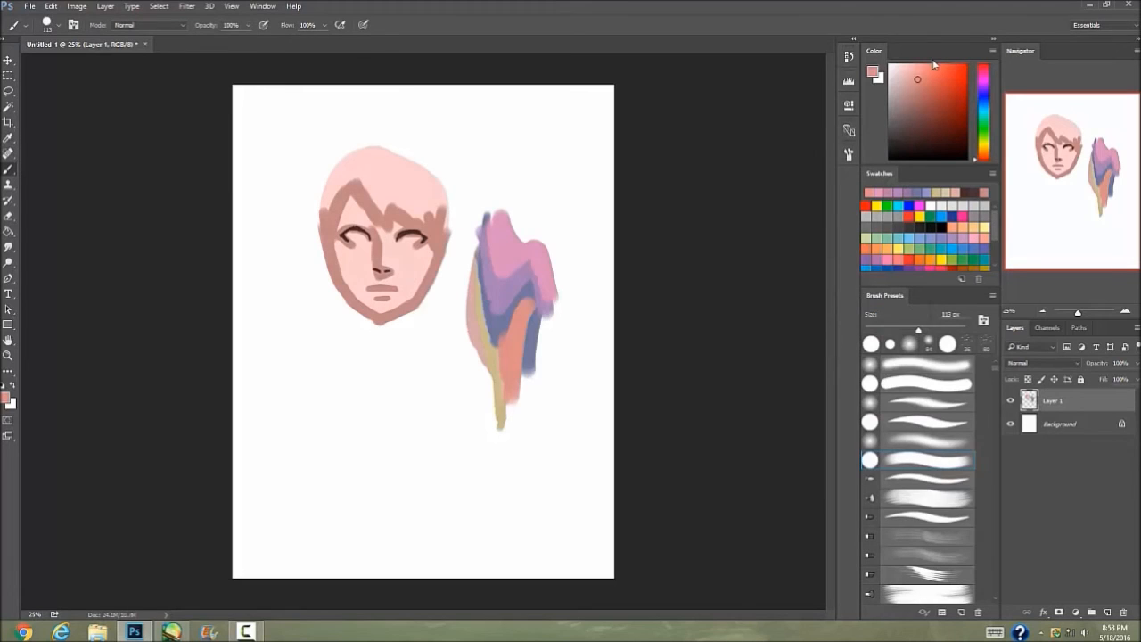
Paint a pale pink highlight and dark brown and reddish-brown shadow strokes over the upper bands with a 44 px brush.
mouse_move(935, 65)
left_mouse_down()
mouse_move(928, 111)
mouse_move(904, 65)
left_mouse_up()
left_click_drag(871, 313, 803, 310)
mouse_move(500, 224)
left_mouse_down()
mouse_move(515, 248)
mouse_move(494, 278)
mouse_move(526, 259)
mouse_move(553, 314)
mouse_move(551, 265)
left_mouse_up()
left_click(932, 140)
left_click(935, 117)
mouse_move(491, 298)
left_mouse_down()
mouse_move(482, 239)
mouse_move(489, 294)
left_mouse_up()
left_click_drag(487, 210, 489, 283)
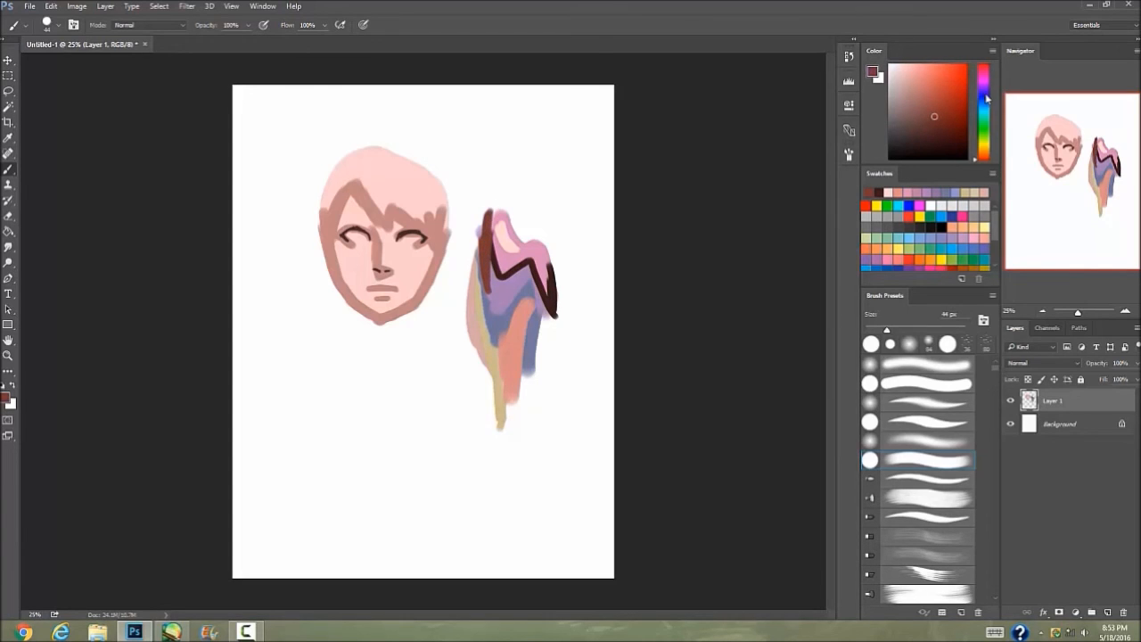
Add a dark navy shadow on the blue band, and pale lavender and white highlights on the purple, salmon and pink bands.
left_click(985, 94)
left_click(924, 136)
left_click_drag(540, 307, 530, 375)
left_click_drag(531, 334, 523, 382)
left_click(900, 64)
mouse_move(489, 329)
left_mouse_down()
mouse_move(525, 291)
mouse_move(506, 393)
left_mouse_up()
left_click_drag(499, 231, 500, 214)
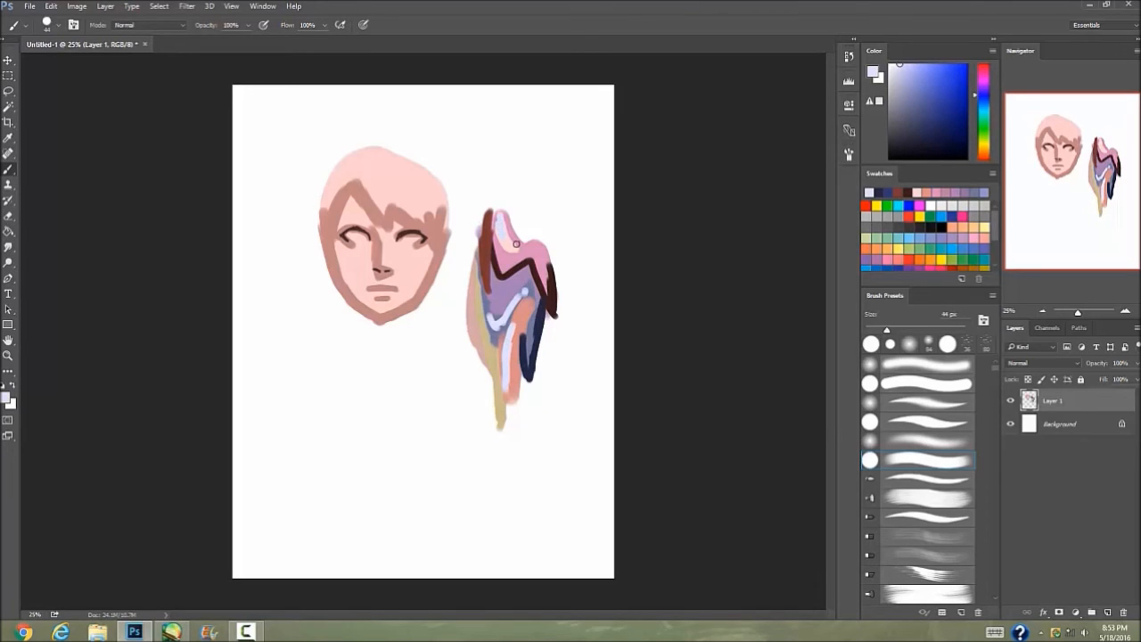
left_click(892, 64)
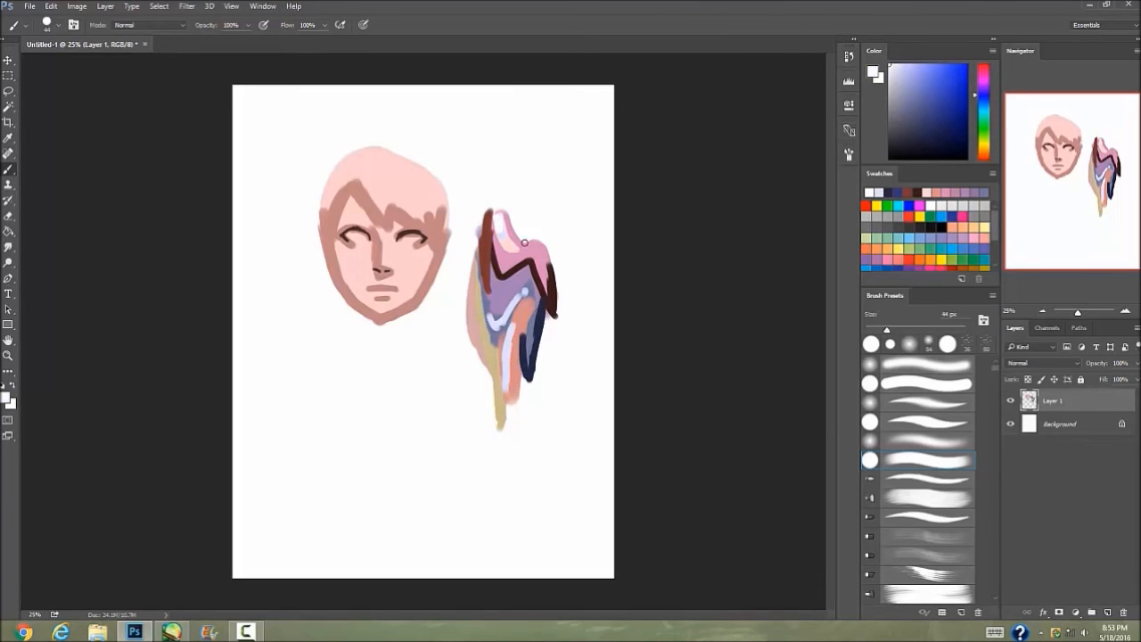
Check the new shadows and highlights in greyscale at -100 saturation using Hue/Saturation, and cancel the adjustment.
left_click(77, 6)
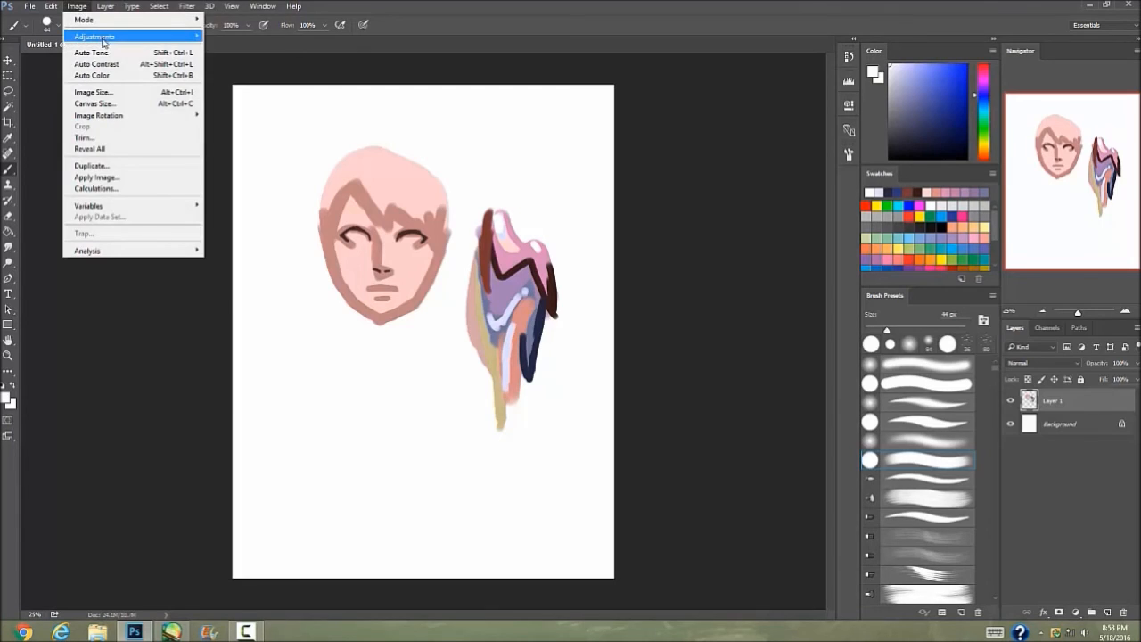
mouse_move(105, 42)
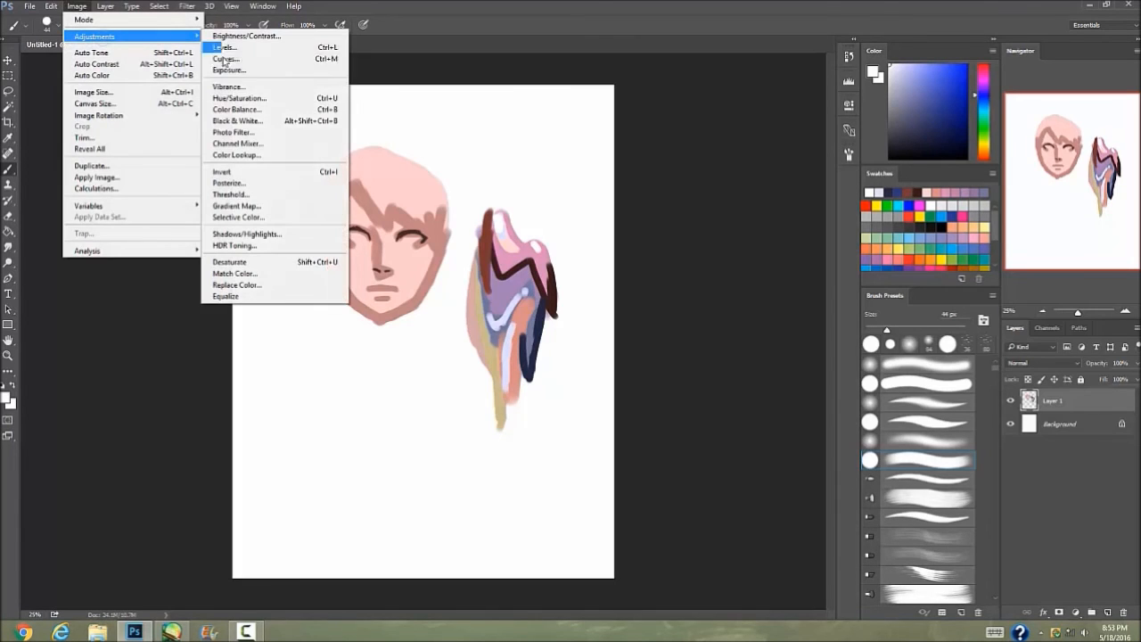
left_click(251, 98)
left_click_drag(722, 255, 688, 260)
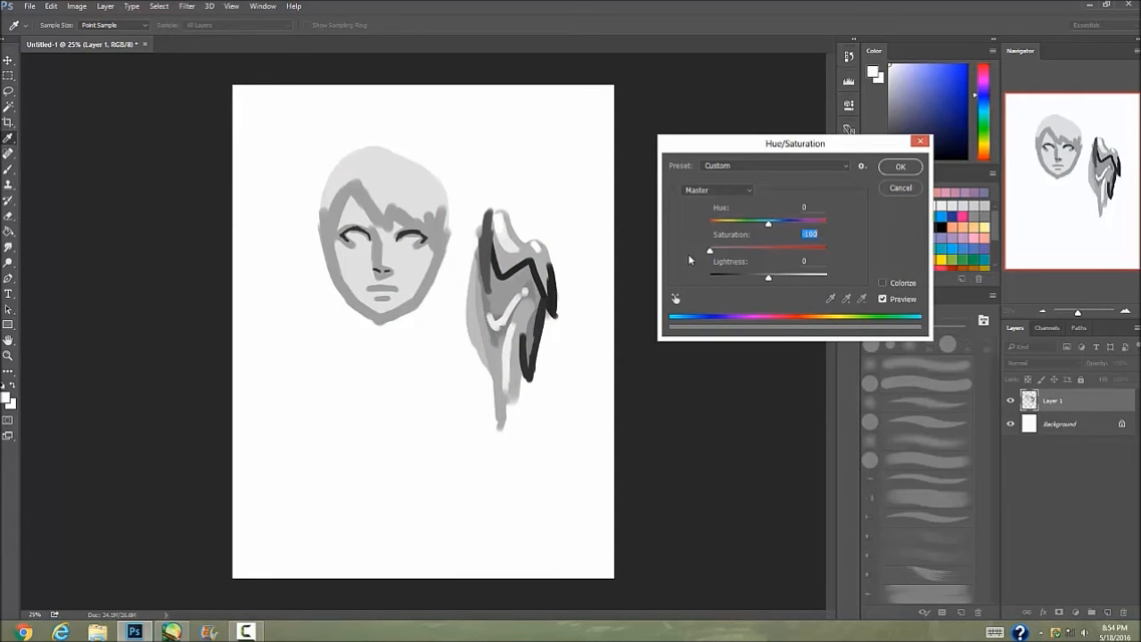
left_click(902, 187)
left_click(51, 6)
Switch to PaintTool SAI and show the painting Watch Over You.jpg.
left_click(176, 598)
left_click(175, 632)
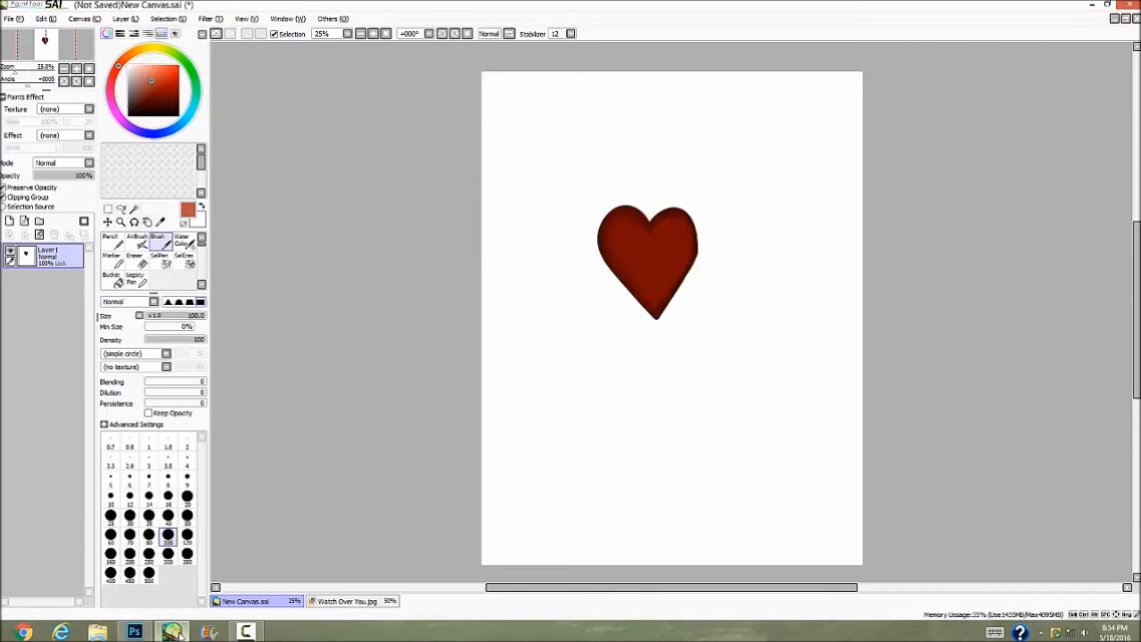
left_click(368, 602)
left_click(83, 17)
key("Left")
key("Right")
key("Left")
key("Down")
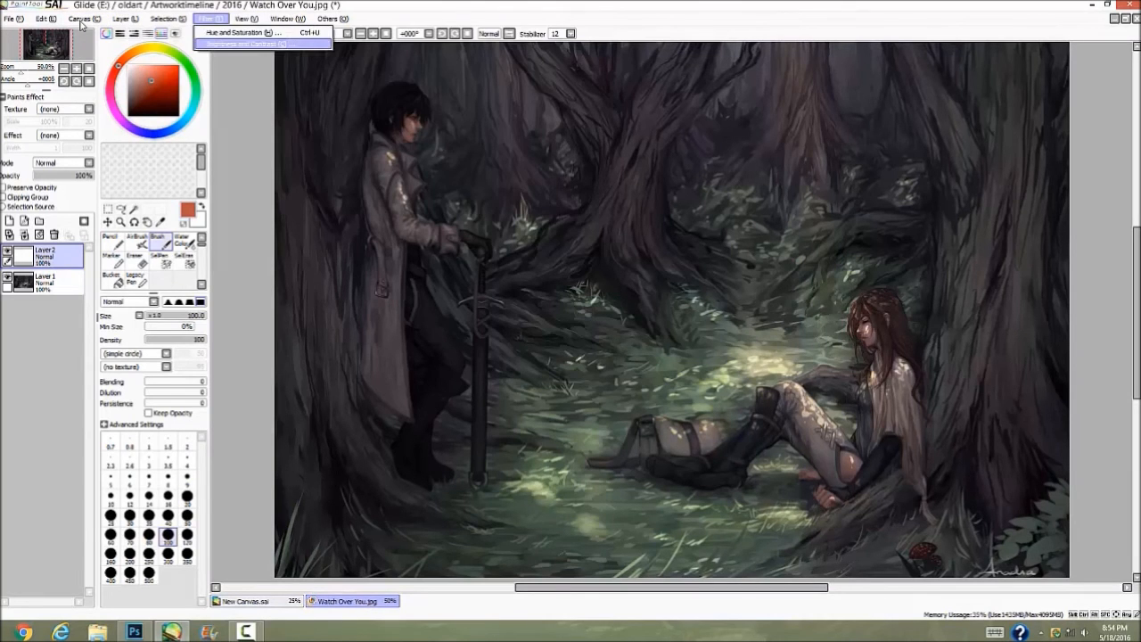
left_click(246, 45)
left_click(661, 297)
left_click(210, 18)
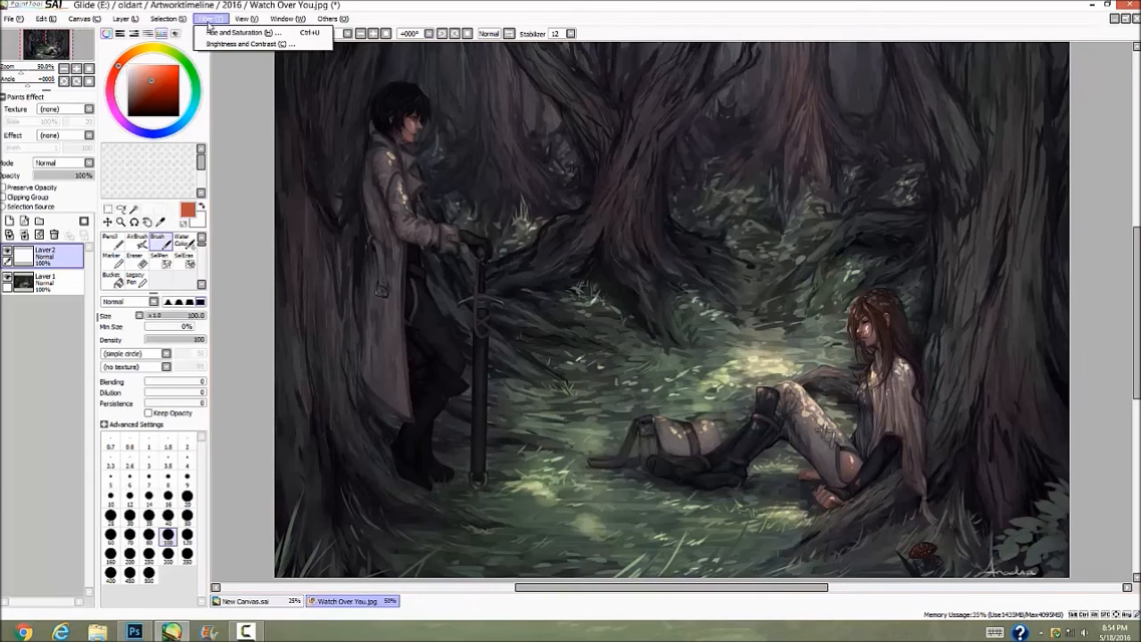
left_click(237, 40)
left_click_drag(582, 254, 451, 259)
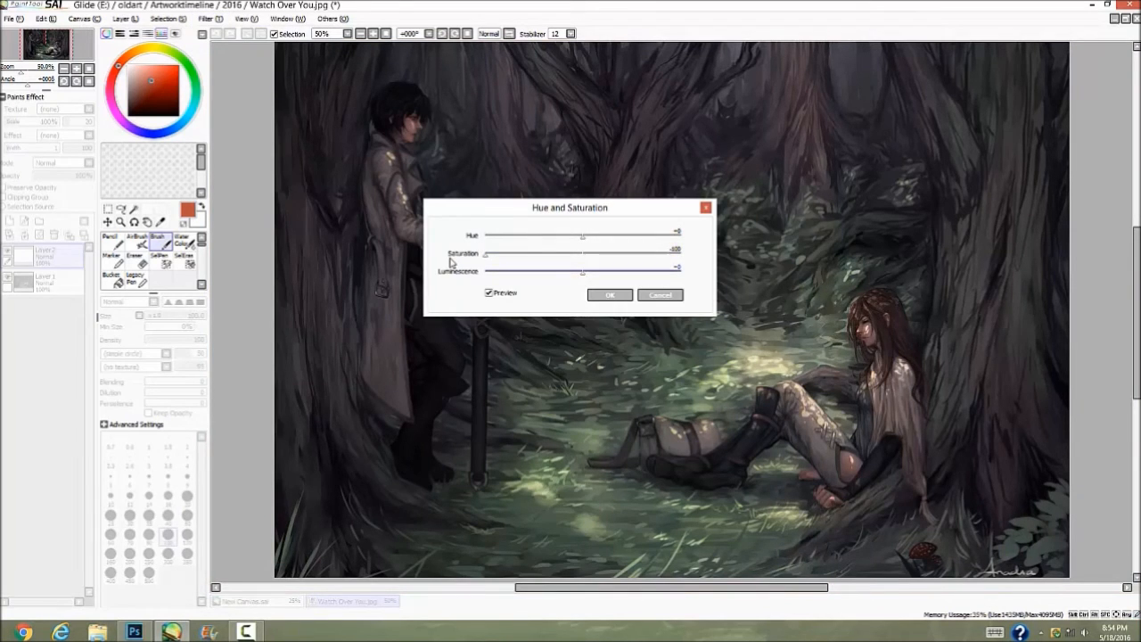
left_click(661, 295)
Merge the extra Layer 2 into the painting's layer and preview the forest scene at -100 saturation, then cancel the adjustment.
key("ctrl+e")
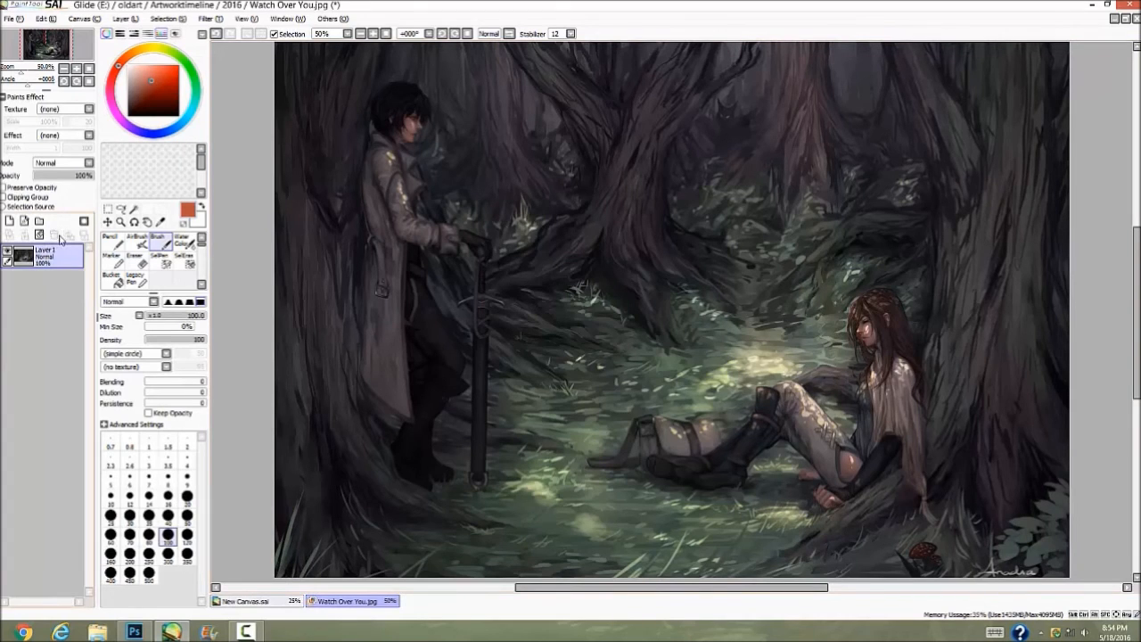
left_click(246, 18)
mouse_move(212, 18)
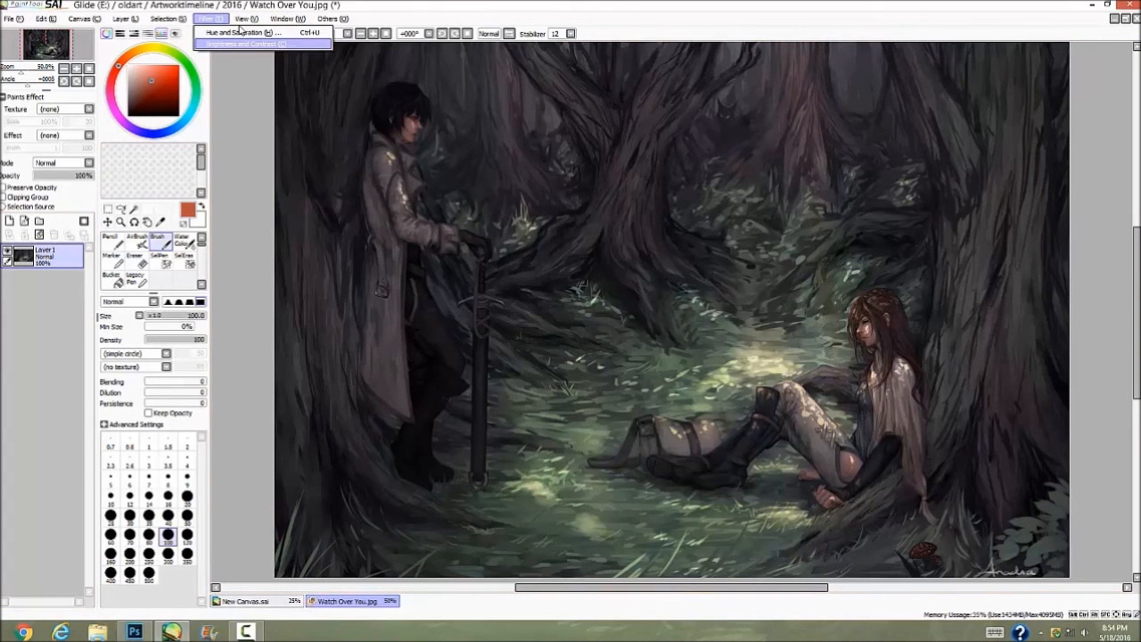
left_click(239, 32)
left_click_drag(582, 253, 486, 254)
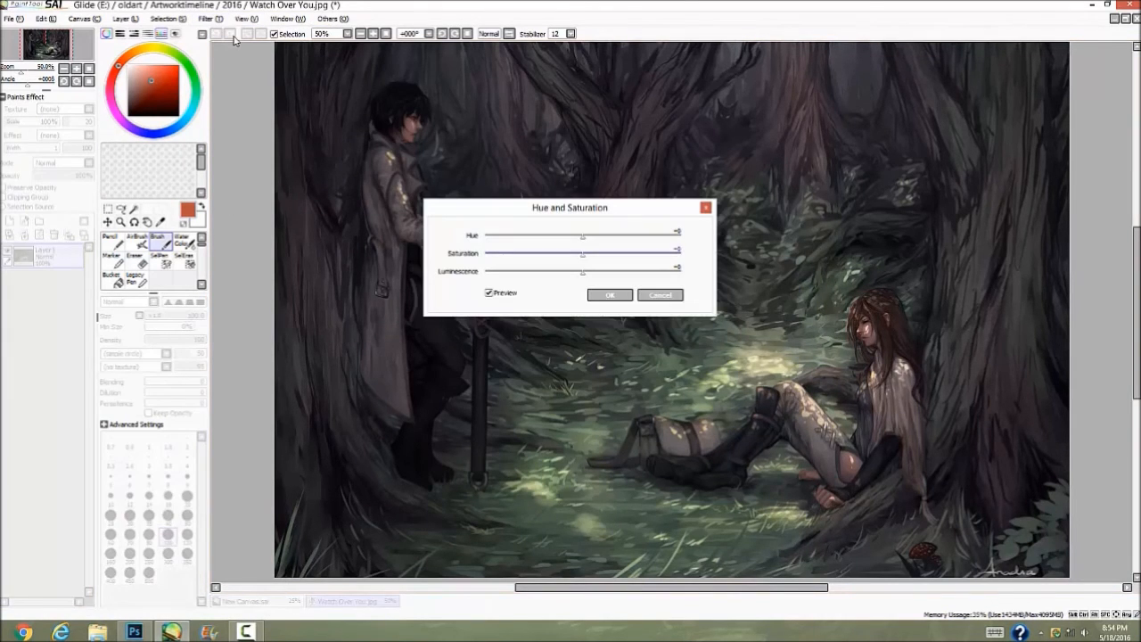
mouse_move(604, 211)
left_mouse_down()
mouse_move(691, 217)
mouse_move(1062, 424)
mouse_move(1071, 449)
mouse_move(1045, 475)
mouse_move(156, 278)
mouse_move(166, 271)
left_mouse_up()
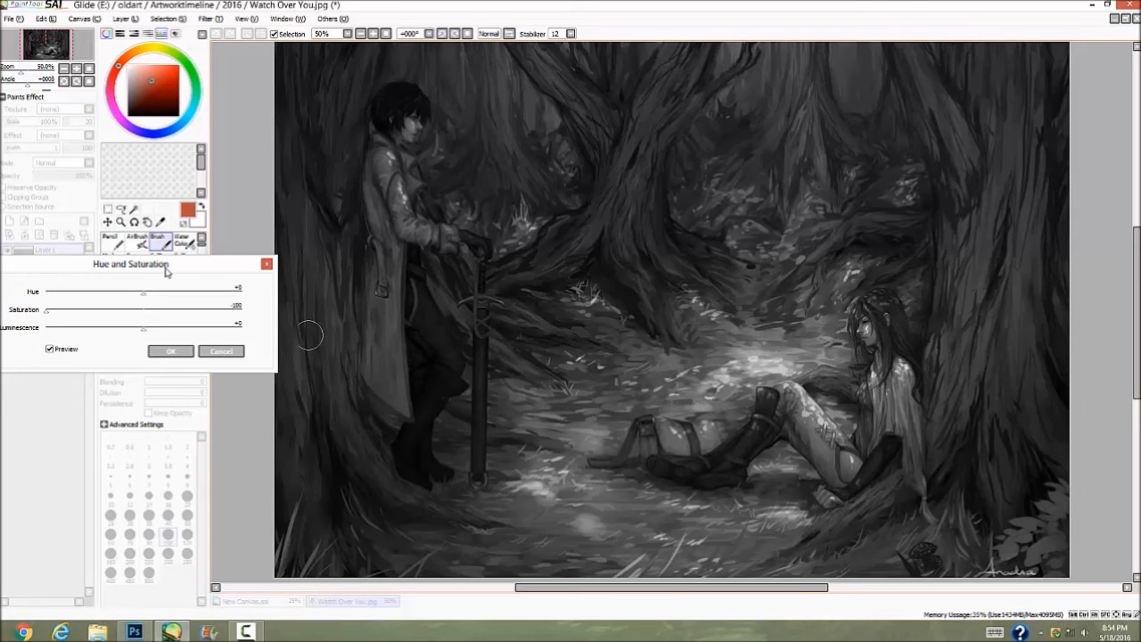
left_click(226, 353)
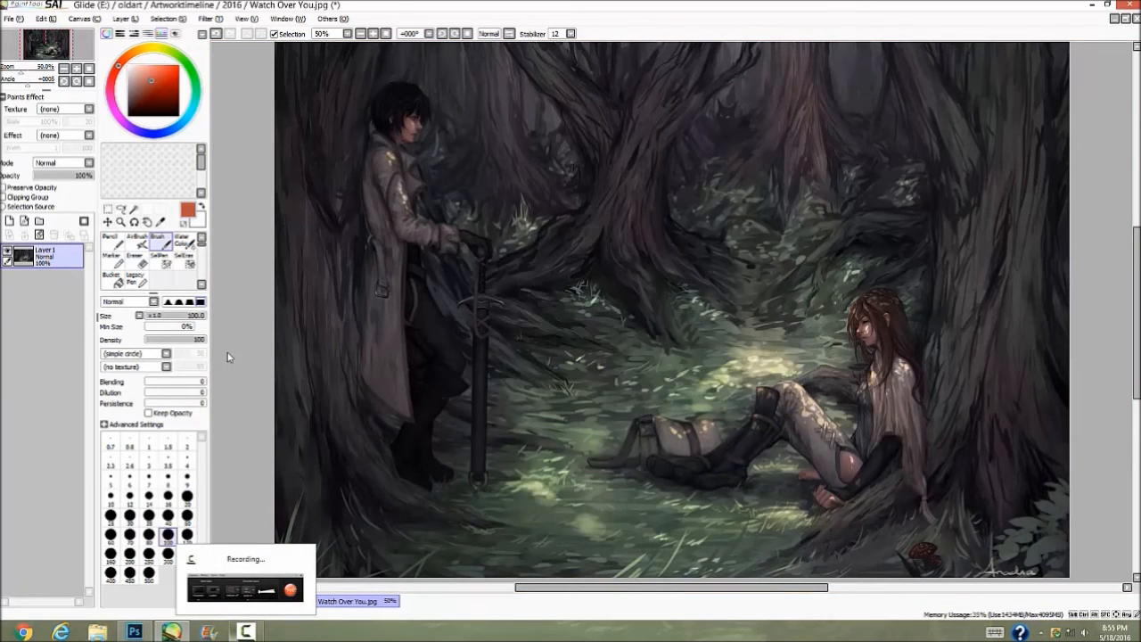
Switch to the Photoshop document Untitled-1 and delete Layer 1 with the face and colour bands.
left_click(134, 632)
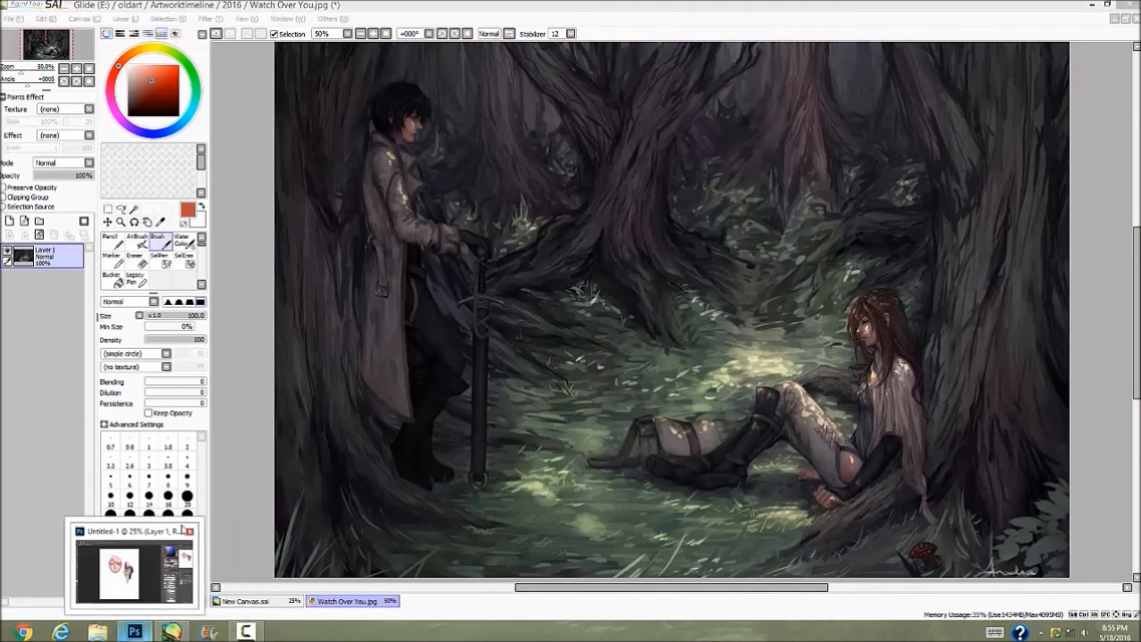
left_click(133, 570)
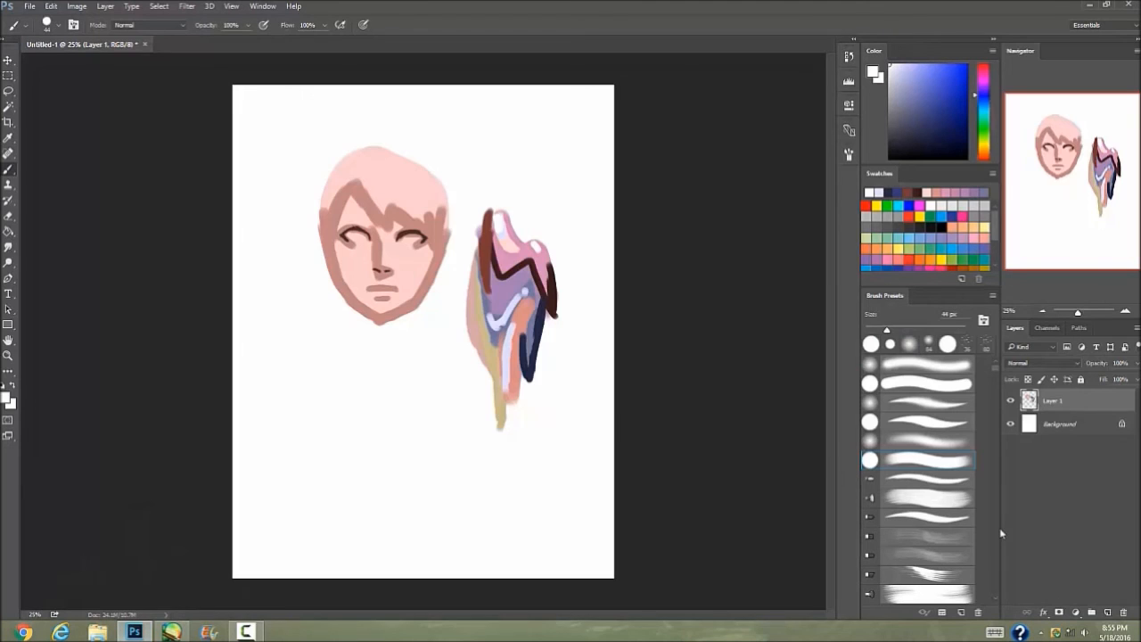
left_click(1123, 613)
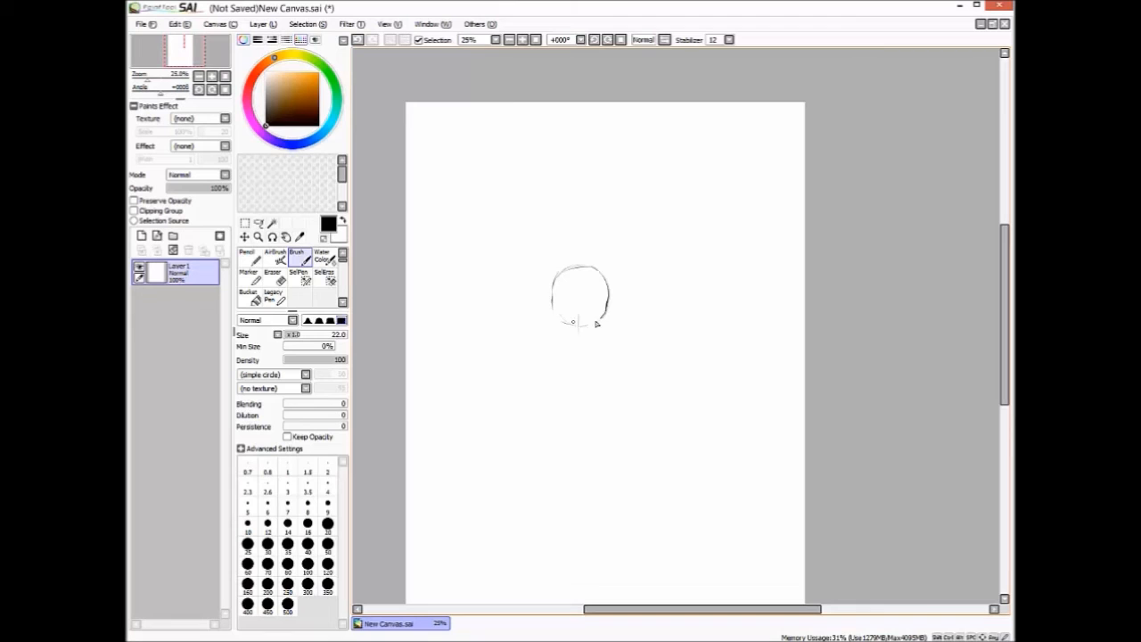
Sketch a head outline with a pointed chin on a blank PaintTool SAI canvas with a 22 px black brush, checking it mirrored.
mouse_move(553, 291)
left_mouse_down()
mouse_move(556, 334)
mouse_move(577, 353)
mouse_move(594, 343)
mouse_move(598, 299)
mouse_move(570, 348)
mouse_move(603, 328)
left_mouse_up()
key("h")
mouse_move(747, 282)
left_mouse_down()
mouse_move(751, 315)
mouse_move(794, 278)
left_mouse_up()
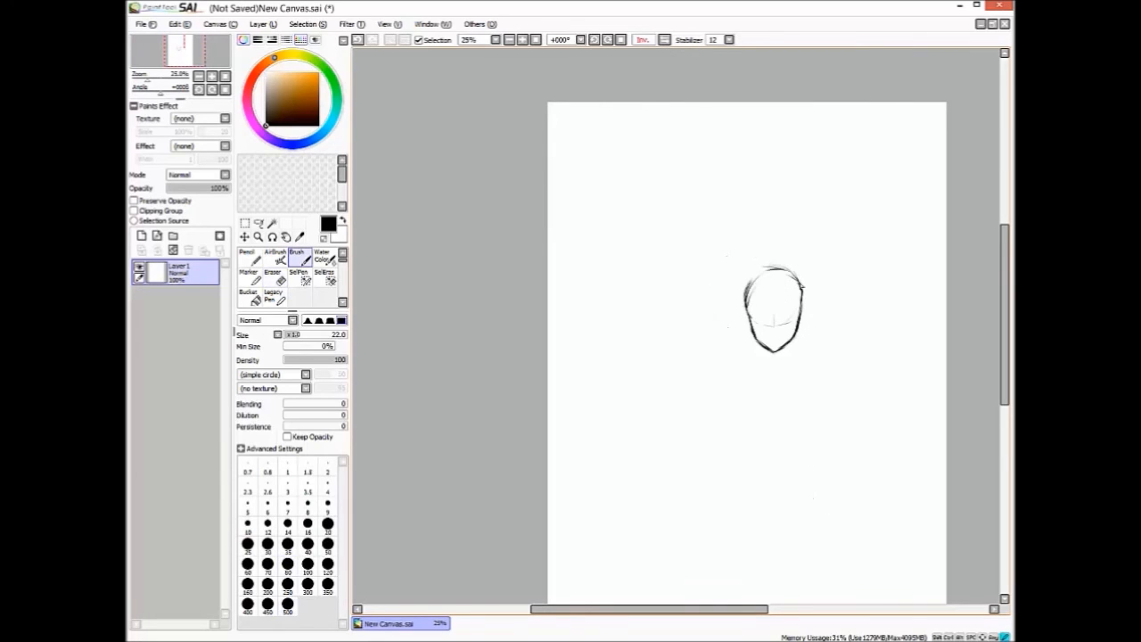
key("h")
mouse_move(551, 284)
left_mouse_down()
mouse_move(578, 274)
mouse_move(610, 285)
left_mouse_up()
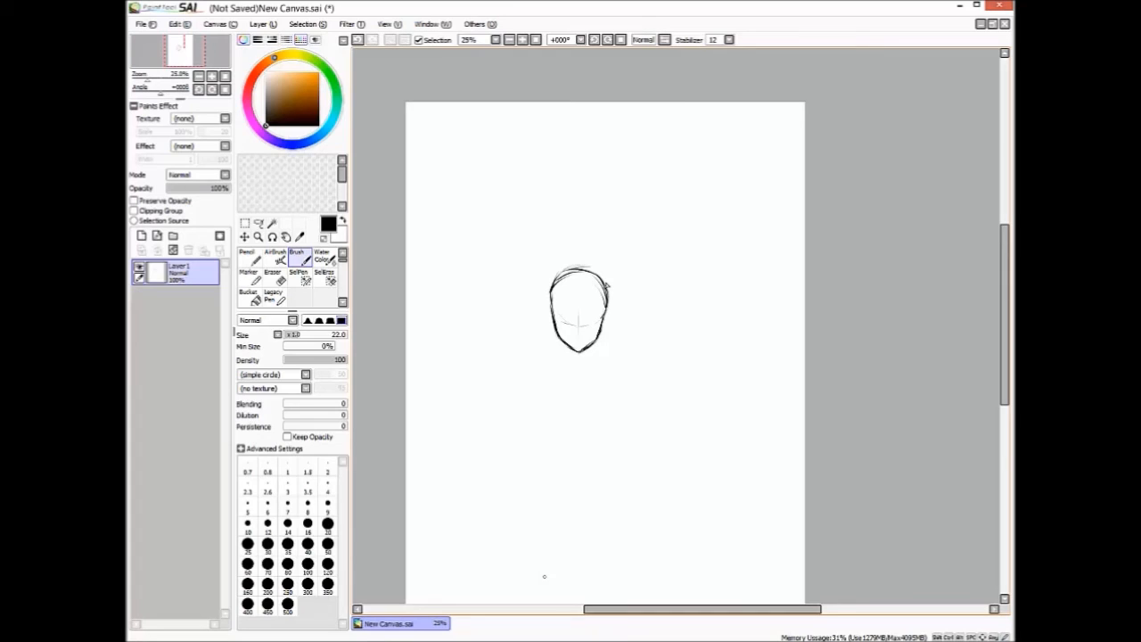
Draw the eyes, eyebrows, nose and mouth inside the head outline.
left_click_drag(571, 319, 588, 319)
mouse_move(579, 321)
left_mouse_down()
mouse_move(602, 317)
mouse_move(570, 319)
left_mouse_up()
mouse_move(574, 320)
left_mouse_down()
mouse_move(564, 319)
mouse_move(598, 319)
mouse_move(572, 321)
left_mouse_up()
left_click_drag(587, 316, 599, 317)
mouse_move(558, 316)
left_mouse_down()
mouse_move(605, 313)
mouse_move(575, 311)
mouse_move(594, 309)
left_mouse_up()
left_click_drag(576, 334, 584, 334)
left_click_drag(584, 335, 581, 344)
Sketch long hair strands framing the face, a swept fringe and a flyaway lock above the head.
left_click_drag(558, 287, 551, 376)
mouse_move(555, 317)
left_mouse_down()
mouse_move(554, 375)
mouse_move(570, 374)
left_mouse_up()
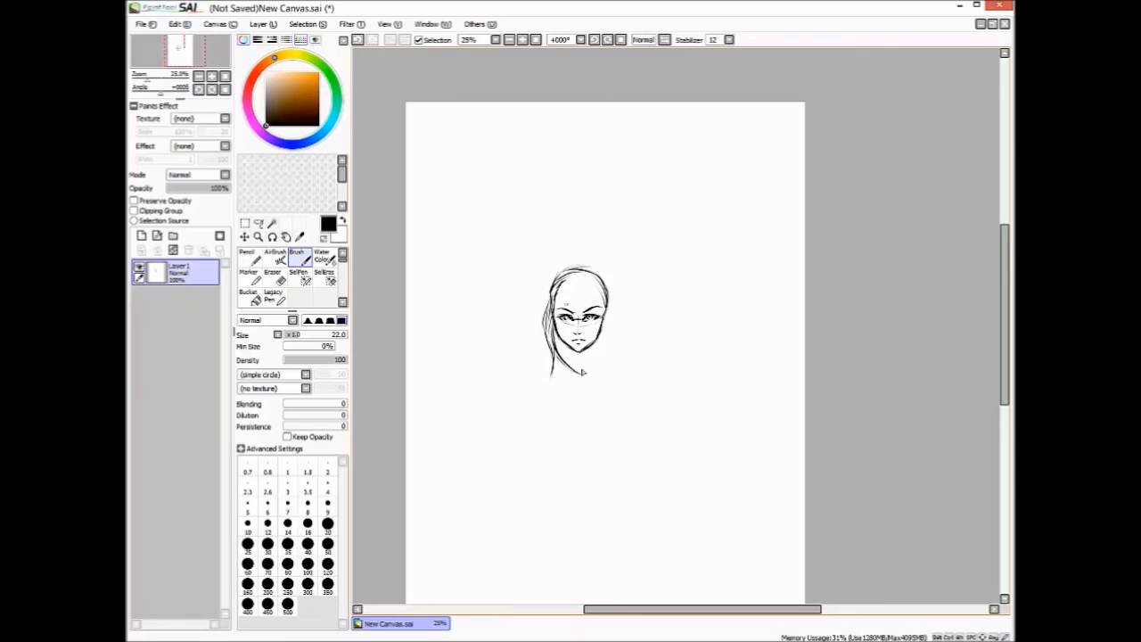
mouse_move(559, 284)
left_mouse_down()
mouse_move(554, 305)
mouse_move(560, 293)
mouse_move(615, 312)
mouse_move(610, 345)
left_mouse_up()
mouse_move(610, 302)
left_mouse_down()
mouse_move(606, 321)
mouse_move(630, 323)
mouse_move(609, 233)
left_mouse_up()
left_click_drag(564, 276, 540, 314)
mouse_move(544, 312)
left_mouse_down()
mouse_move(515, 320)
mouse_move(577, 348)
left_mouse_up()
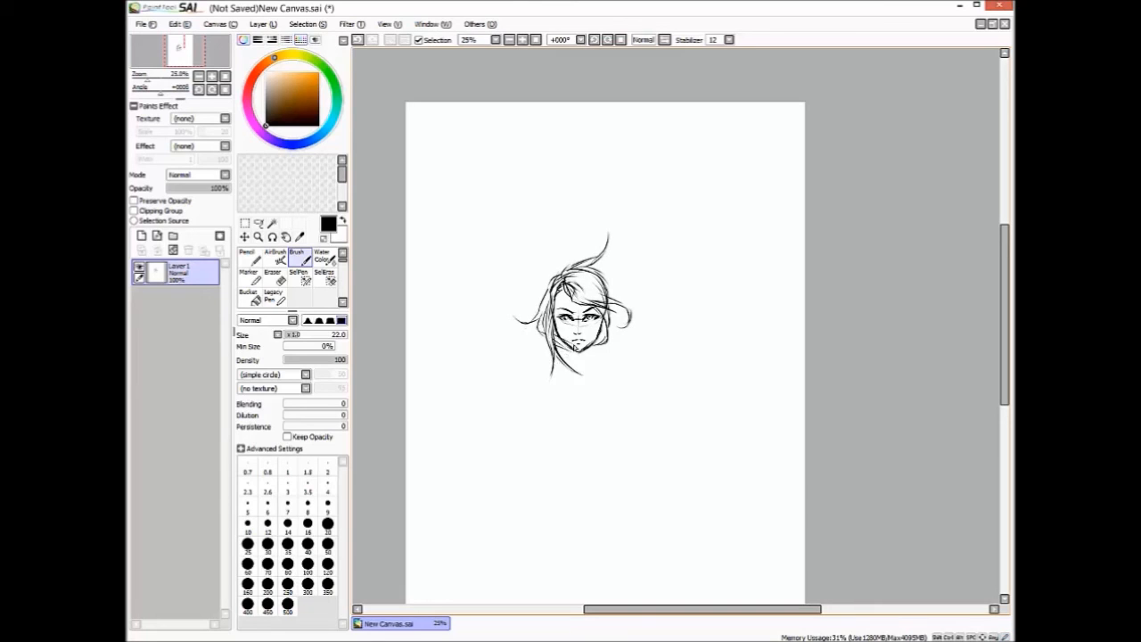
Sketch the neck, the collarbone lines and a lock of hair curling beside the neck.
mouse_move(567, 346)
left_mouse_down()
mouse_move(569, 359)
mouse_move(610, 355)
mouse_move(619, 382)
left_mouse_up()
mouse_move(607, 348)
left_mouse_down()
mouse_move(622, 374)
mouse_move(570, 360)
mouse_move(597, 366)
left_mouse_up()
mouse_move(569, 355)
left_mouse_down()
mouse_move(542, 369)
mouse_move(621, 376)
left_mouse_up()
mouse_move(572, 367)
left_mouse_down()
mouse_move(616, 372)
mouse_move(535, 372)
left_mouse_up()
mouse_move(615, 370)
left_mouse_down()
mouse_move(535, 372)
mouse_move(633, 373)
left_mouse_up()
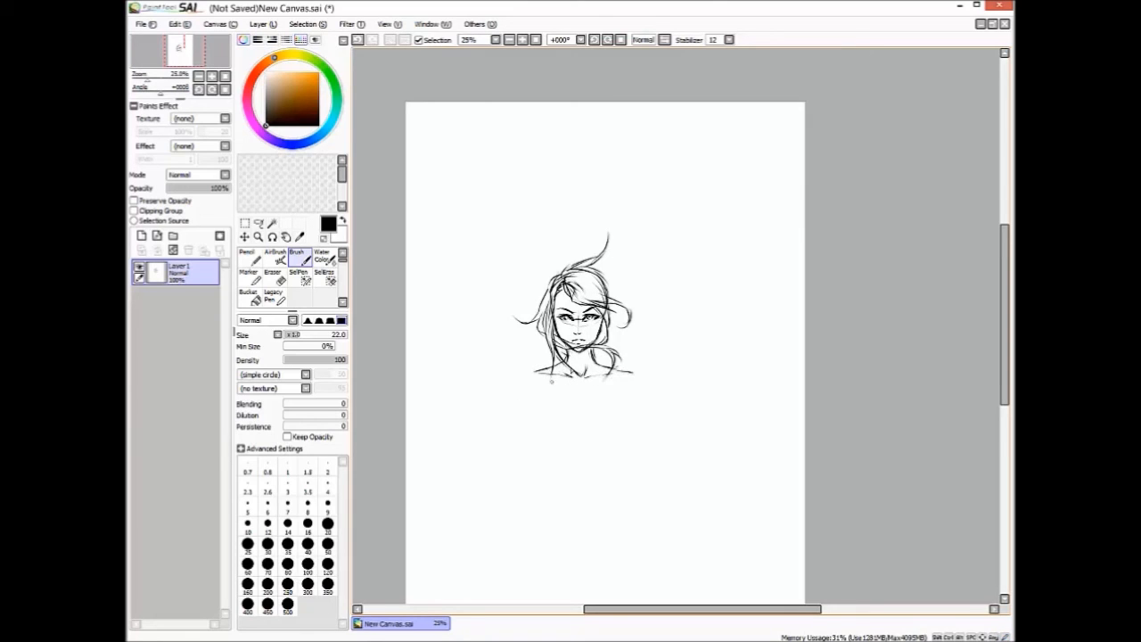
Extend the shoulder line and add large curling locks of hair on both sides of the neck.
left_click_drag(566, 357, 528, 374)
left_click_drag(602, 367, 637, 379)
left_click_drag(538, 360, 523, 368)
left_click_drag(532, 346, 519, 373)
left_click_drag(519, 361, 533, 373)
left_click_drag(615, 358, 597, 369)
mouse_move(617, 280)
left_mouse_down()
mouse_move(602, 303)
mouse_move(638, 341)
mouse_move(619, 355)
left_mouse_up()
mouse_move(612, 316)
left_mouse_down()
mouse_move(643, 367)
mouse_move(637, 375)
left_mouse_up()
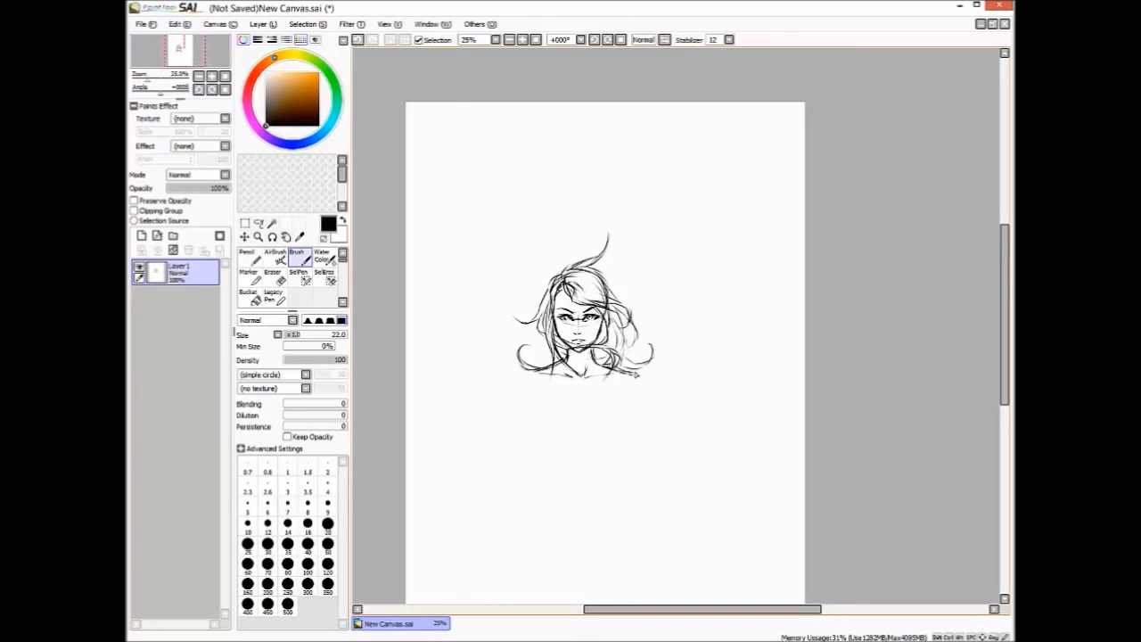
Sketch the rounded outlines of both shoulders and the tops of the upper arms.
left_click_drag(534, 370, 526, 380)
left_click_drag(634, 377, 624, 391)
left_click_drag(532, 373, 528, 387)
left_click_drag(524, 370, 532, 384)
left_click_drag(631, 375, 625, 391)
left_click_drag(527, 375, 517, 395)
left_click_drag(641, 376, 635, 405)
Strengthen the outer shoulder contours and erase stray lines from the area below the chest.
key("e")
left_click_drag(569, 416, 594, 478)
key("b")
left_click_drag(533, 373, 515, 385)
left_click_drag(633, 381, 637, 399)
mouse_move(563, 391)
left_mouse_down()
mouse_move(569, 418)
mouse_move(584, 389)
mouse_move(580, 435)
left_mouse_up()
key("e")
key("b")
Sketch a vertical sword down the centre of the face and chest, with both blade edges.
left_click_drag(579, 269, 579, 348)
left_click_drag(579, 250, 579, 415)
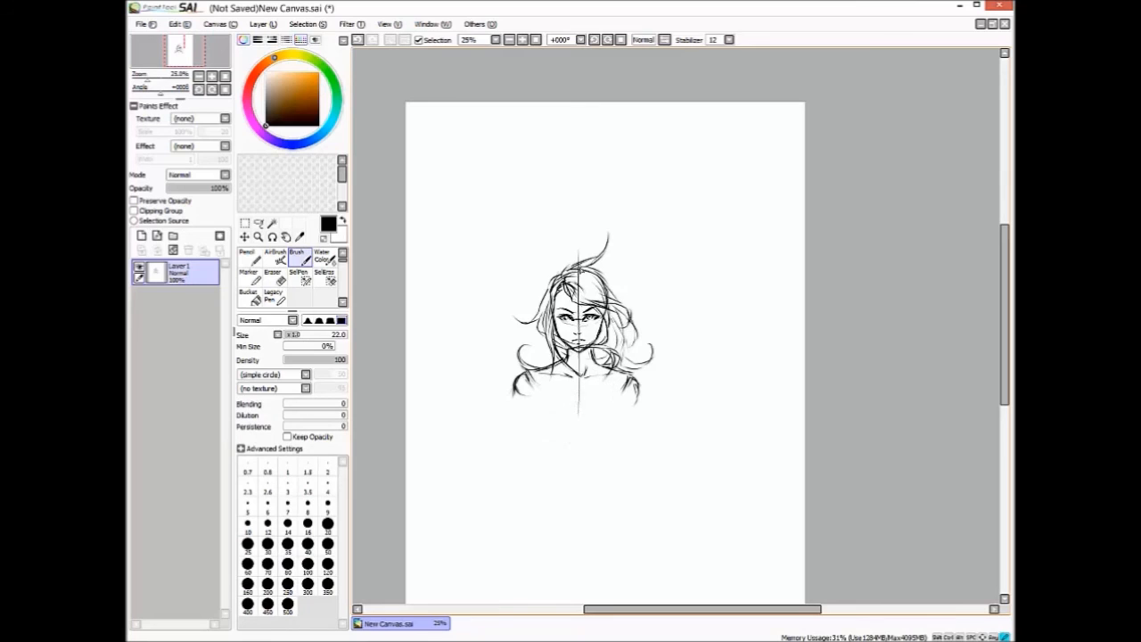
mouse_move(601, 266)
left_mouse_down()
mouse_move(624, 278)
mouse_move(585, 346)
mouse_move(583, 419)
left_mouse_up()
left_click_drag(575, 291, 574, 414)
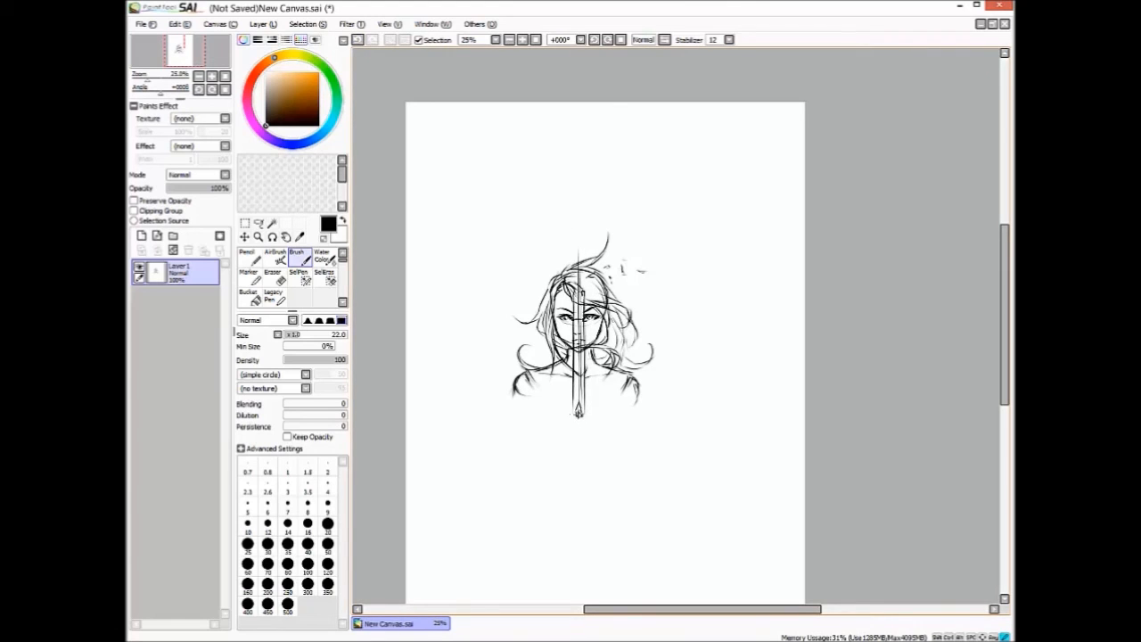
Sketch the hands gripping the sword, and move the lower hand up against the hilt with a lasso selection.
mouse_move(579, 412)
left_mouse_down()
mouse_move(605, 414)
mouse_move(567, 419)
mouse_move(608, 407)
mouse_move(554, 420)
mouse_move(595, 435)
mouse_move(581, 444)
left_mouse_up()
mouse_move(576, 472)
left_mouse_down()
mouse_move(567, 475)
mouse_move(607, 475)
left_mouse_up()
left_click(259, 223)
left_click_drag(621, 404, 634, 432)
left_click(245, 237)
mouse_move(590, 474)
left_mouse_down()
mouse_move(590, 433)
mouse_move(526, 412)
mouse_move(488, 433)
mouse_move(537, 438)
mouse_move(567, 423)
left_mouse_up()
key("ctrl+d")
Sketch the bent arm on the figure's sword-grip side at left, from shoulder to upper hand, cleaning lines with a 16 px eraser.
left_click(296, 255)
mouse_move(569, 423)
left_mouse_down()
mouse_move(512, 445)
mouse_move(496, 428)
mouse_move(501, 414)
mouse_move(565, 412)
left_mouse_up()
left_click(275, 278)
left_click(307, 517)
key("b")
key("e")
left_click_drag(489, 446, 564, 423)
key("b")
mouse_move(516, 388)
left_mouse_down()
mouse_move(486, 424)
mouse_move(564, 405)
mouse_move(563, 418)
mouse_move(483, 442)
mouse_move(565, 433)
left_mouse_up()
mouse_move(514, 393)
left_mouse_down()
mouse_move(483, 435)
mouse_move(529, 417)
left_mouse_up()
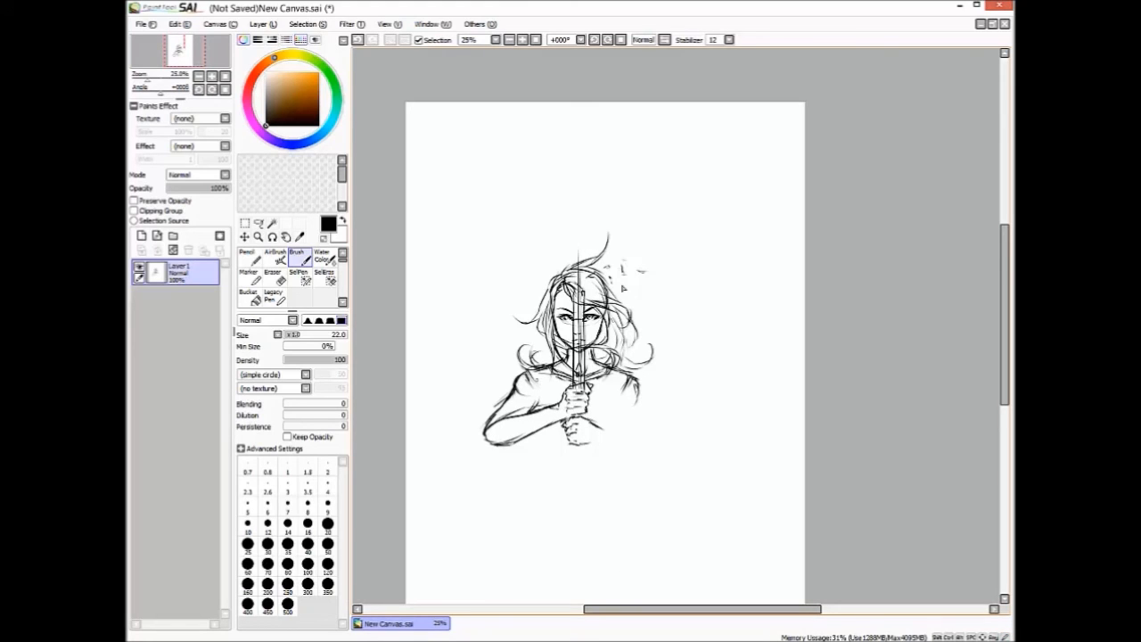
mouse_move(539, 406)
left_mouse_down()
mouse_move(542, 369)
mouse_move(498, 403)
left_mouse_up()
key("e")
key("b")
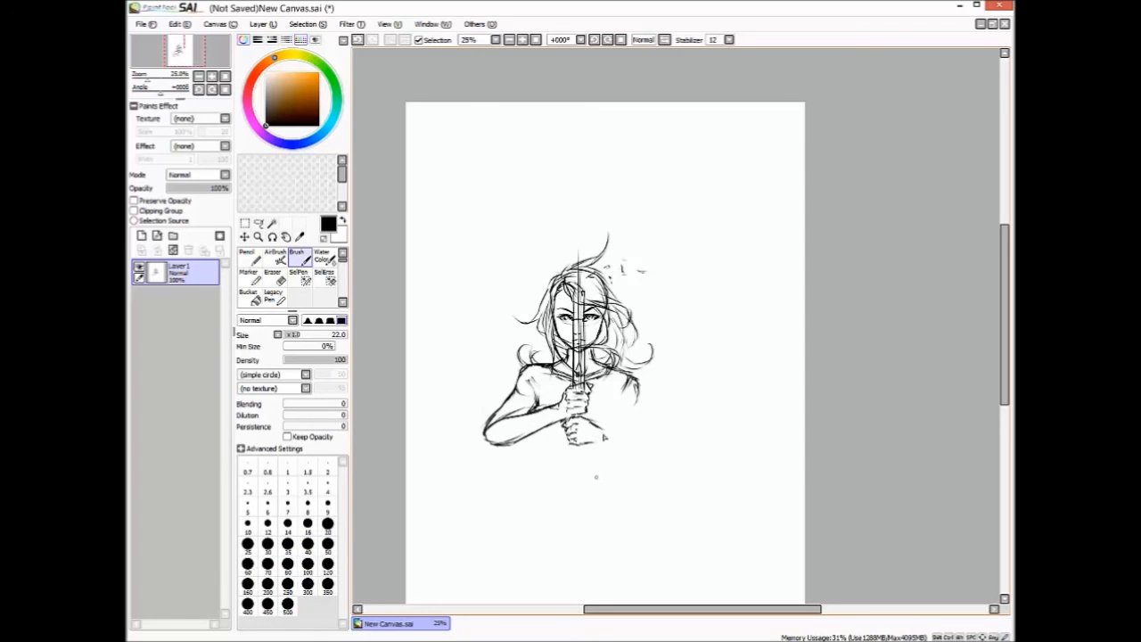
Draw the opposite forearm and transform its lassoed lines, rotating and shifting them to join the lower hand.
mouse_move(601, 428)
left_mouse_down()
mouse_move(656, 483)
mouse_move(641, 453)
mouse_move(671, 482)
mouse_move(601, 428)
left_mouse_up()
key("l")
key("ctrl+t")
left_click_drag(687, 510, 702, 475)
left_click_drag(623, 468, 629, 456)
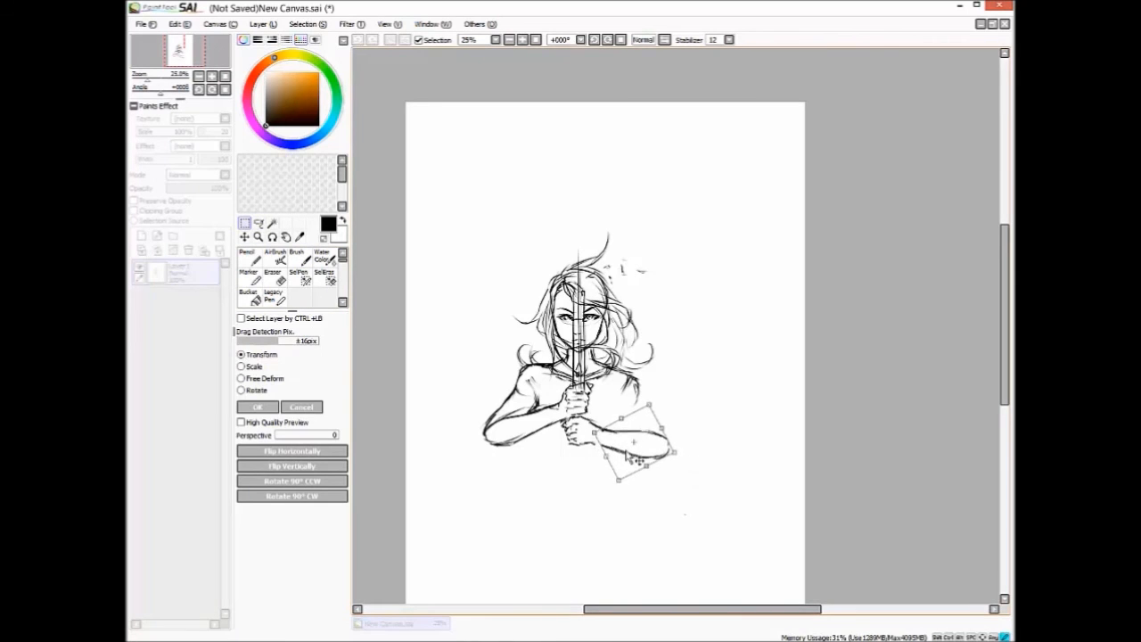
key("Return")
key("ctrl+d")
key("b")
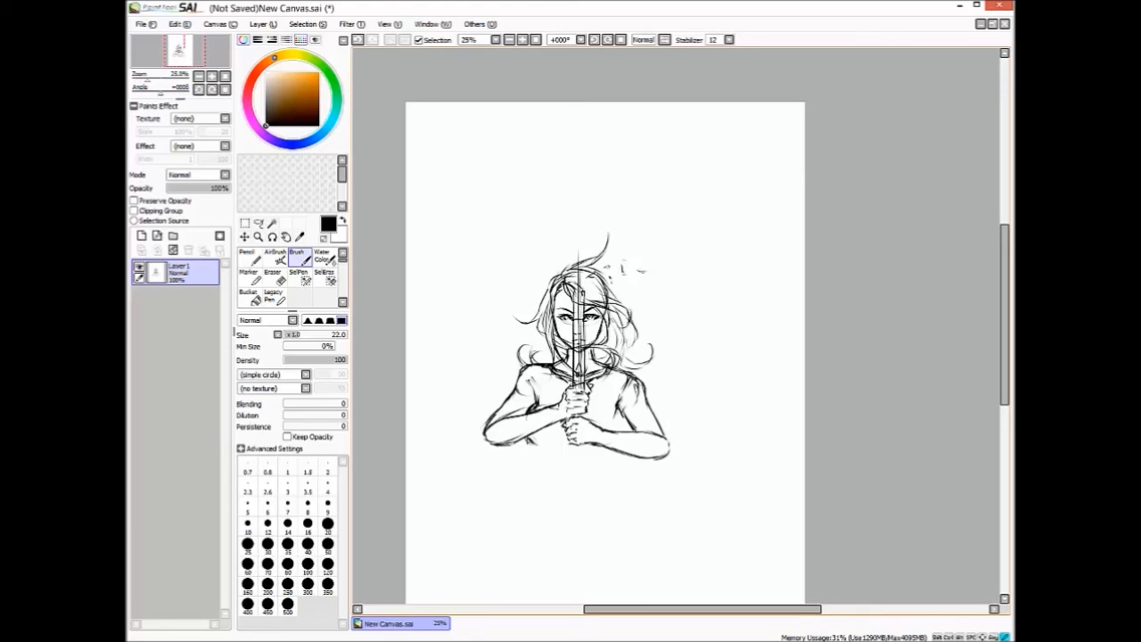
Sketch the torso, waist and hips below the arms, and add contour strokes beside the chest and upper arm.
mouse_move(528, 436)
left_mouse_down()
mouse_move(557, 439)
mouse_move(536, 470)
mouse_move(543, 484)
left_mouse_up()
mouse_move(613, 451)
left_mouse_down()
mouse_move(604, 485)
mouse_move(573, 515)
left_mouse_up()
left_click_drag(535, 481, 538, 504)
left_click_drag(606, 471, 624, 519)
left_click_drag(538, 480, 526, 529)
left_click_drag(622, 513, 633, 535)
mouse_move(620, 354)
left_mouse_down()
mouse_move(632, 366)
mouse_move(667, 358)
mouse_move(614, 397)
mouse_move(620, 408)
left_mouse_up()
left_click_drag(631, 395, 622, 417)
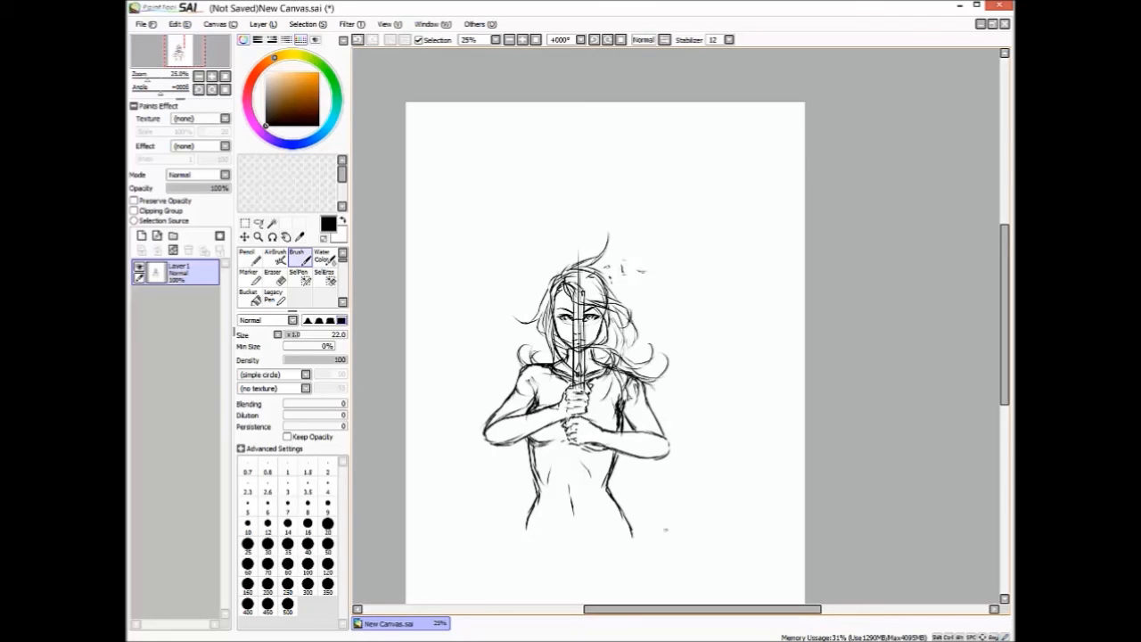
Check the figure mirrored, add the pommel below the lower hand, and trim the hip lines with a 100 px eraser.
key("e")
key("h")
key("b")
scroll(678, 357, "right", 3)
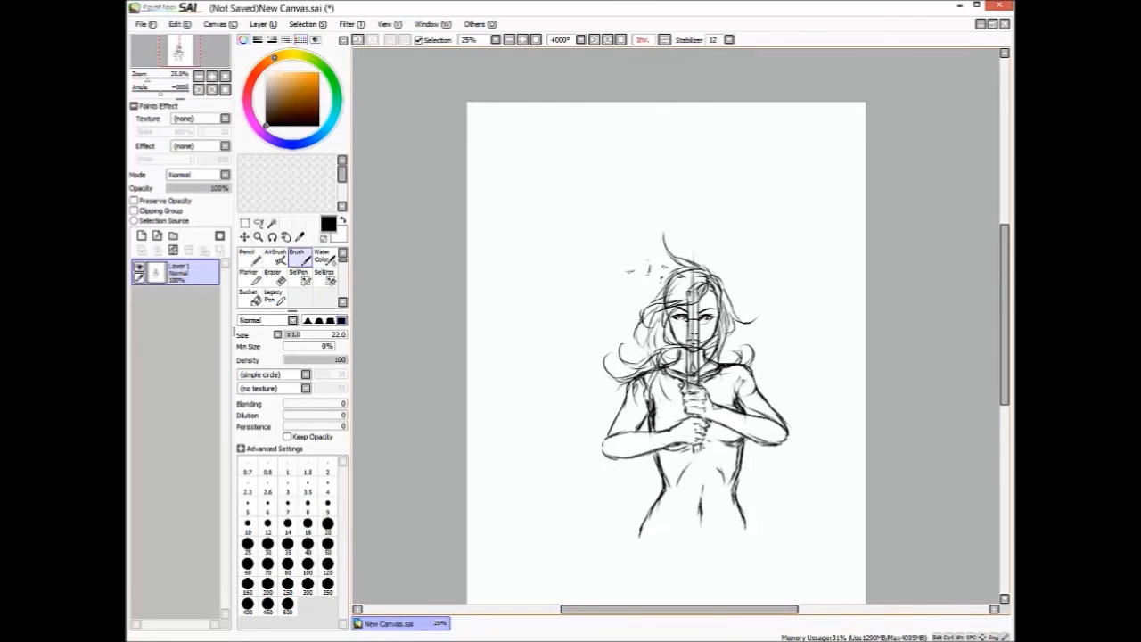
key("h")
key("e")
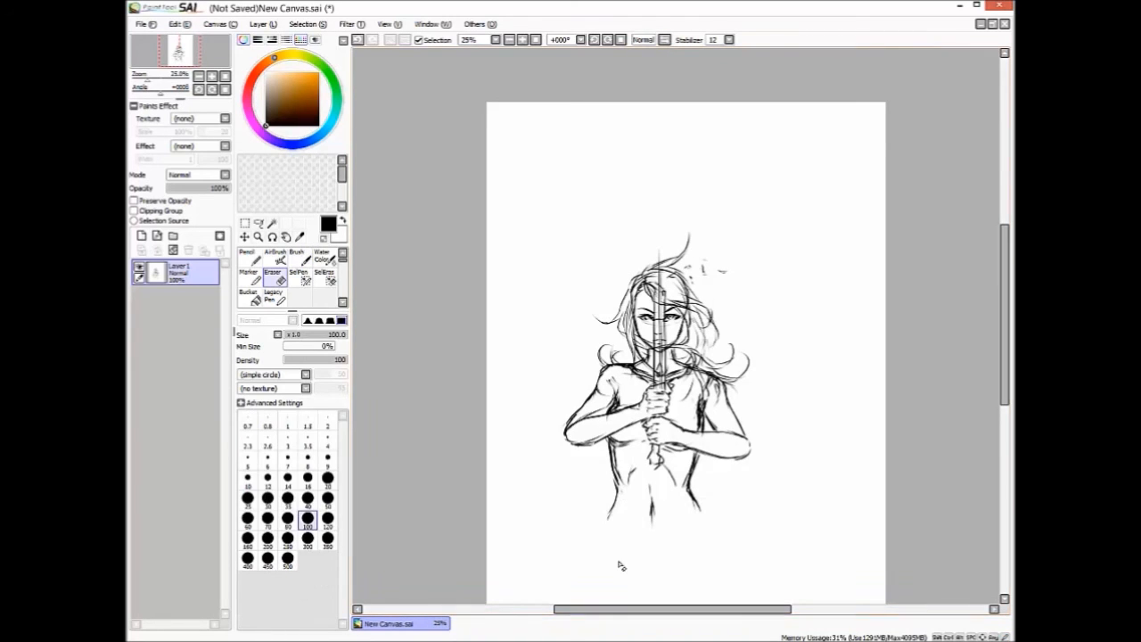
Redraw the waist and hip contours further down with the 22 px brush, and add a curved line across the lower belly.
key("b")
left_click_drag(691, 474, 696, 501)
left_click_drag(615, 492, 607, 529)
left_click_drag(696, 503, 711, 544)
left_click_drag(606, 524, 602, 551)
left_click_drag(709, 538, 713, 549)
left_click_drag(617, 533, 667, 558)
left_click_drag(697, 449, 688, 496)
left_click_drag(622, 481, 604, 528)
left_click_drag(697, 418, 671, 453)
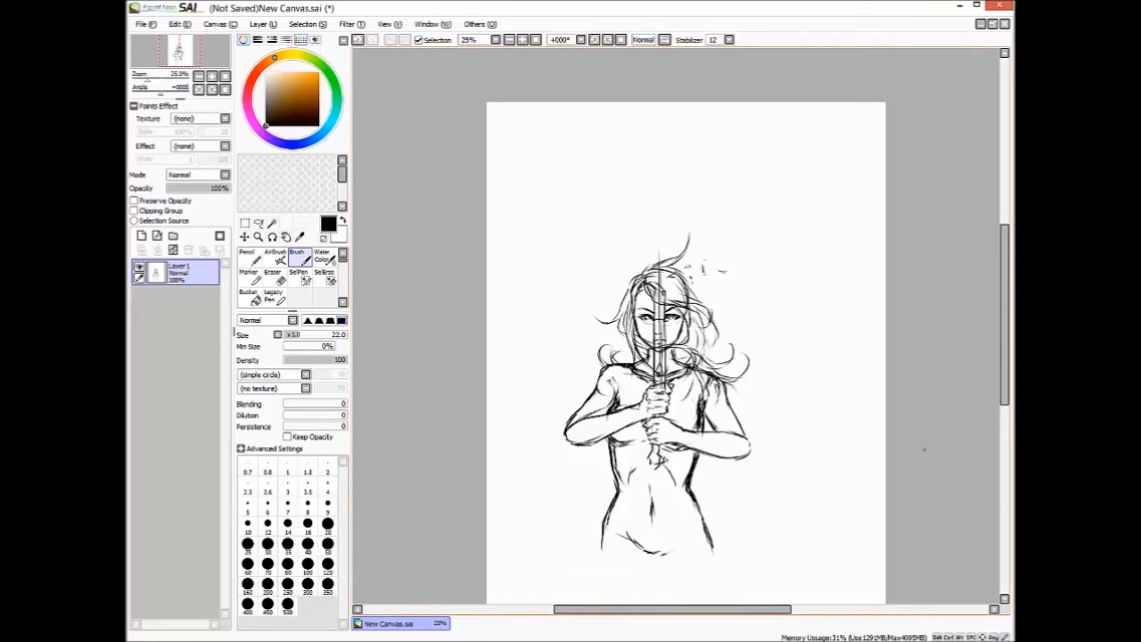
Scatter small drifting debris strokes around the head and hair on both sides of the figure.
left_click_drag(655, 312, 676, 299)
mouse_move(723, 266)
left_mouse_down()
mouse_move(778, 262)
mouse_move(763, 261)
left_mouse_up()
left_click_drag(705, 290, 727, 341)
left_click_drag(577, 345, 580, 357)
mouse_move(725, 310)
left_mouse_down()
mouse_move(735, 322)
mouse_move(767, 320)
mouse_move(770, 334)
left_mouse_up()
left_click_drag(567, 291, 572, 298)
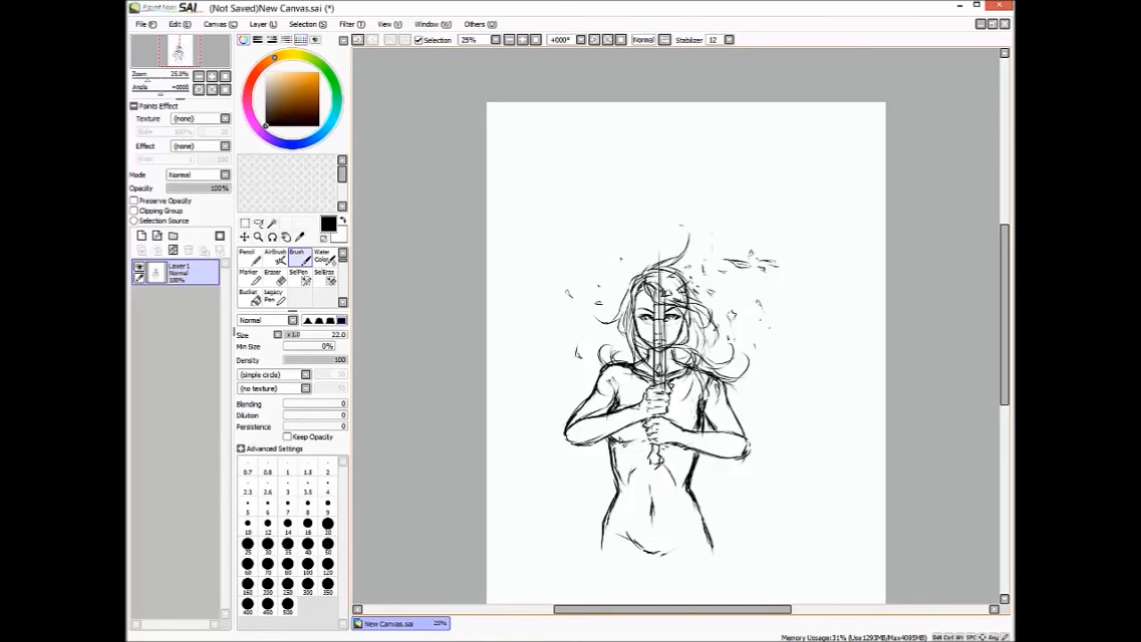
Open the clothing reference Asukavariations.jpg from the desktop2 folder on the Glide (E:) drive, view it and return to the canvas.
key("super+e")
left_click(194, 441)
left_click(297, 245)
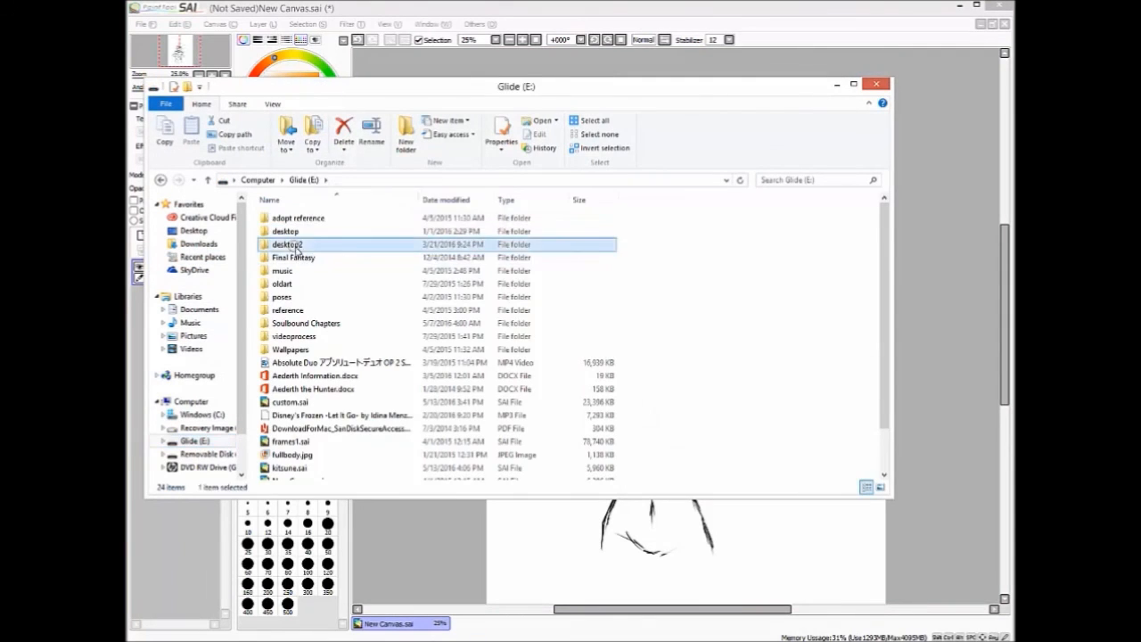
double_click(297, 245)
double_click(426, 228)
double_click(374, 284)
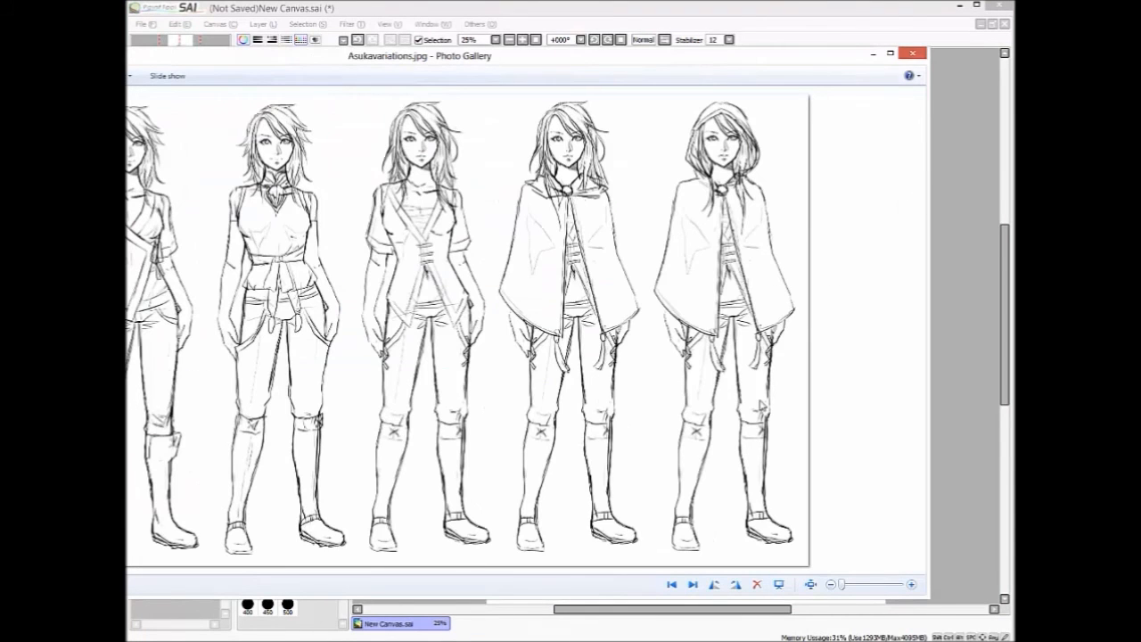
left_click(872, 54)
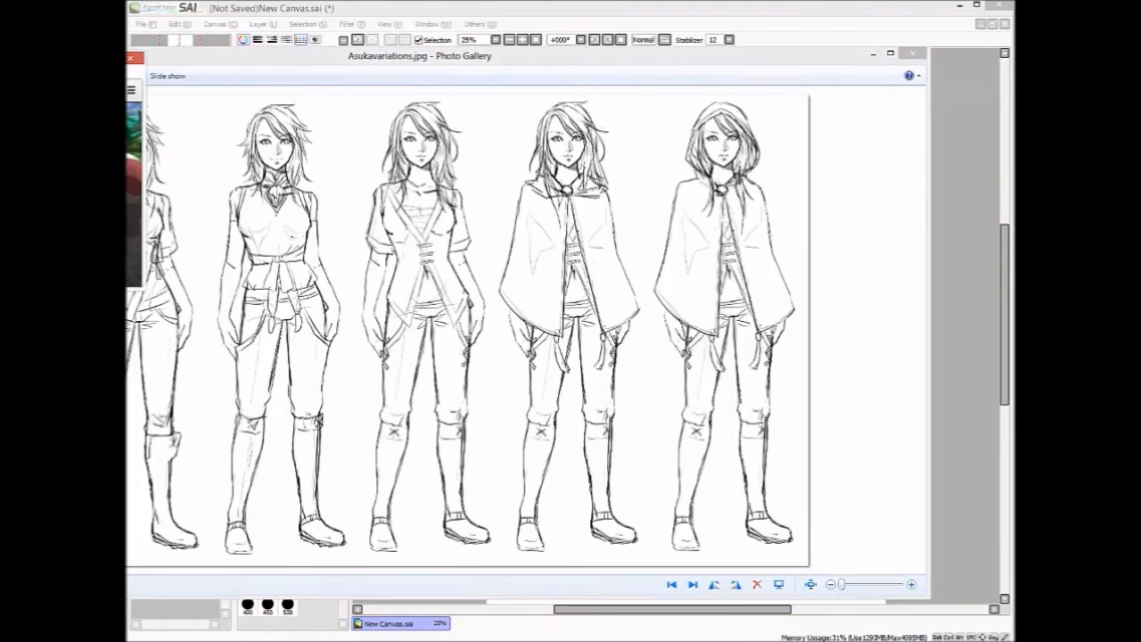
Sketch the garment's neckline folds over the chest and short sleeve cuffs on both upper arms.
left_click_drag(642, 361, 631, 399)
left_click_drag(626, 368, 618, 408)
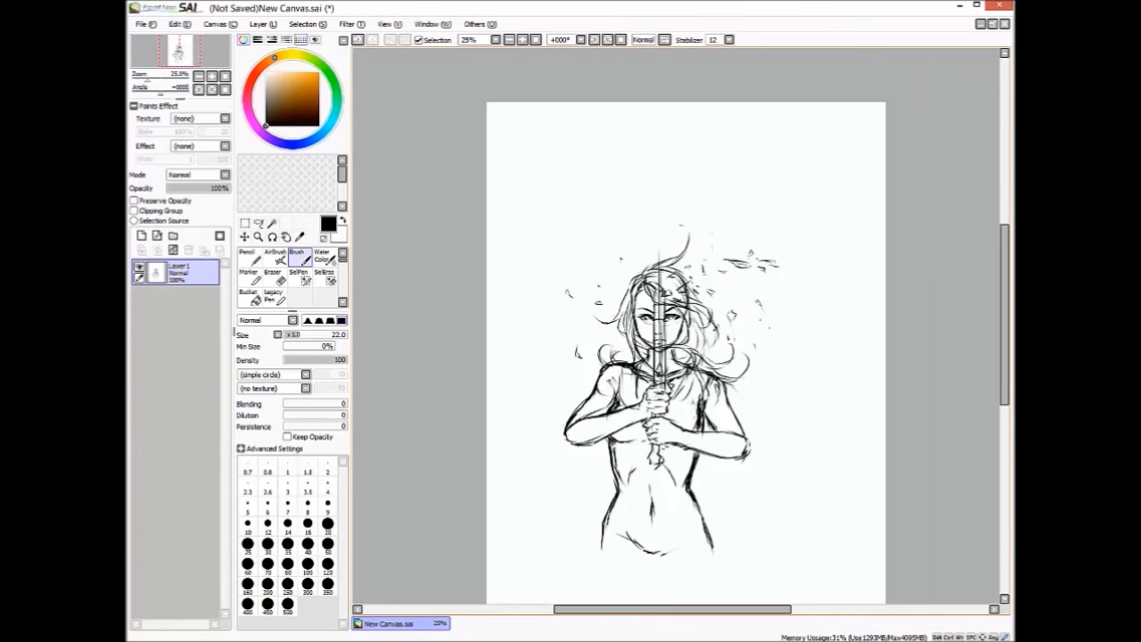
left_click_drag(683, 390, 669, 409)
left_click_drag(705, 368, 694, 414)
left_click_drag(730, 395, 721, 412)
mouse_move(751, 424)
left_mouse_down()
mouse_move(711, 438)
mouse_move(708, 426)
left_mouse_up()
mouse_move(738, 399)
left_mouse_down()
mouse_move(702, 423)
mouse_move(676, 424)
left_mouse_up()
left_click_drag(603, 408, 572, 416)
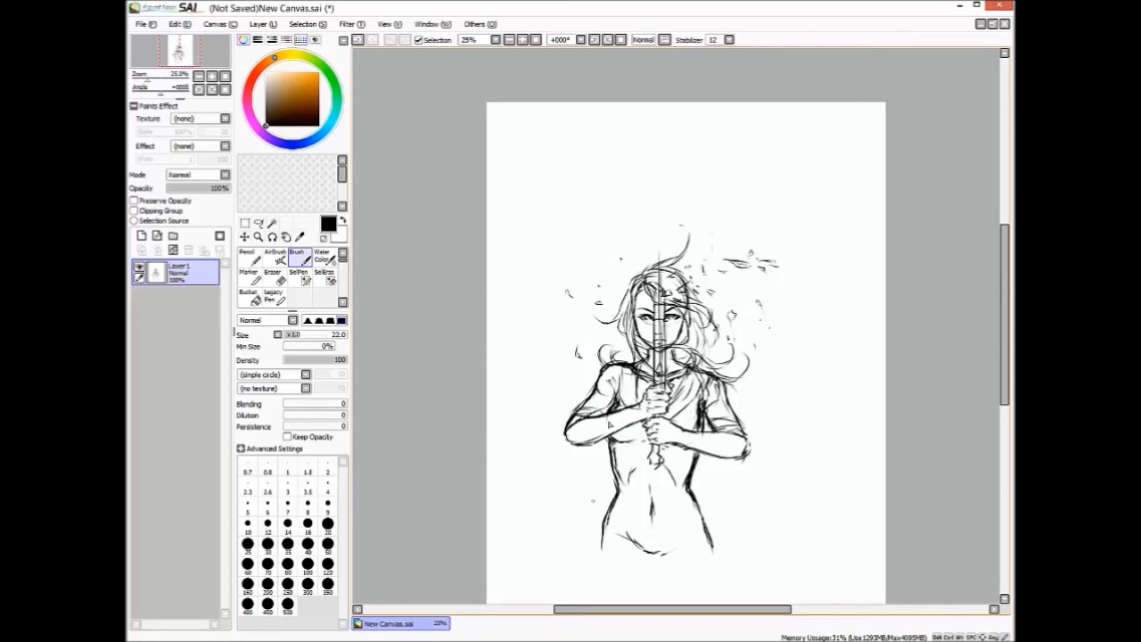
Consult the clothing reference and try out loose drapery beside the waist with an open jacket front falling over the belly.
key("alt+Tab")
key("alt+Tab")
left_click_drag(651, 462, 635, 493)
mouse_move(585, 451)
left_mouse_down()
mouse_move(570, 508)
mouse_move(599, 487)
left_mouse_up()
mouse_move(590, 509)
left_mouse_down()
mouse_move(609, 490)
mouse_move(620, 505)
left_mouse_up()
mouse_move(682, 466)
left_mouse_down()
mouse_move(663, 508)
mouse_move(667, 564)
left_mouse_up()
left_click_drag(715, 533, 687, 558)
left_click_drag(670, 469, 665, 549)
left_click_drag(712, 503, 686, 533)
left_click_drag(653, 473, 606, 501)
left_click_drag(610, 446, 595, 485)
mouse_move(580, 460)
left_mouse_down()
mouse_move(569, 504)
mouse_move(607, 512)
left_mouse_up()
mouse_move(655, 468)
left_mouse_down()
mouse_move(672, 526)
mouse_move(647, 562)
left_mouse_up()
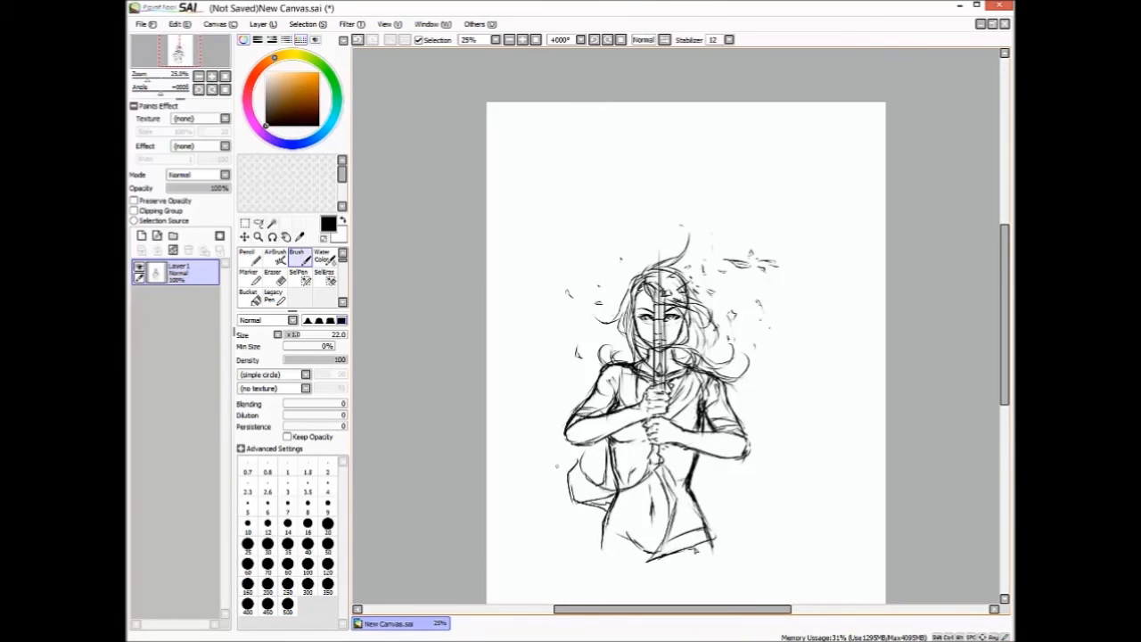
Sketch a waistband wrapping around the hips below the belly.
left_click_drag(601, 528, 659, 540)
mouse_move(594, 530)
left_mouse_down()
mouse_move(599, 548)
mouse_move(628, 557)
left_mouse_up()
left_click_drag(633, 561, 708, 558)
left_click_drag(711, 542, 692, 562)
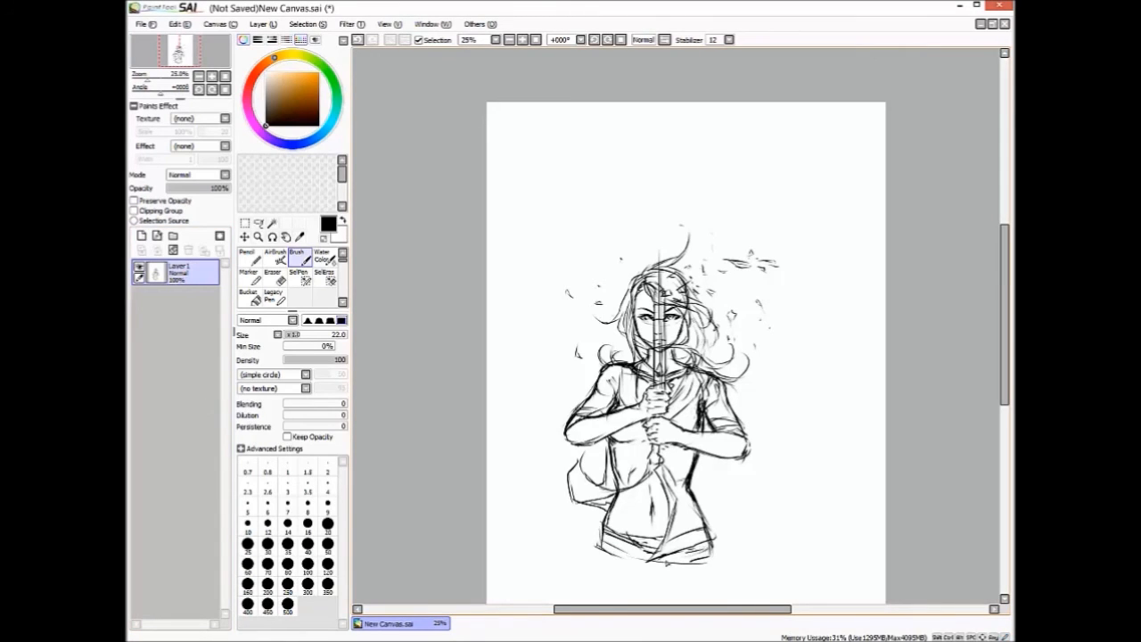
Erase the drapery, the jacket front, part of the waistband and the chest folds with the 100 px eraser.
key("e")
mouse_move(585, 469)
left_mouse_down()
mouse_move(574, 509)
mouse_move(634, 482)
left_mouse_up()
left_click_drag(663, 471, 659, 555)
left_click_drag(709, 535, 668, 548)
left_click_drag(611, 393, 688, 417)
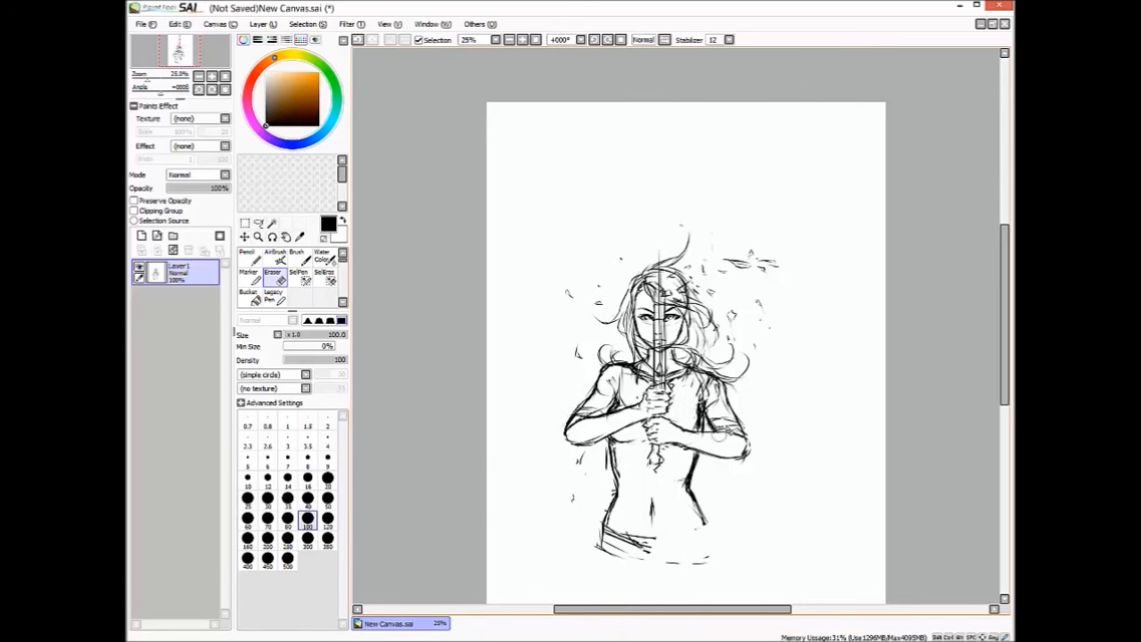
Recheck the clothing reference and sketch the vest edges at the shoulders and folds in the short sleeves.
key("b")
key("alt+Tab")
key("alt+Tab")
mouse_move(704, 373)
left_mouse_down()
mouse_move(692, 403)
mouse_move(731, 421)
left_mouse_up()
left_click_drag(586, 406, 610, 392)
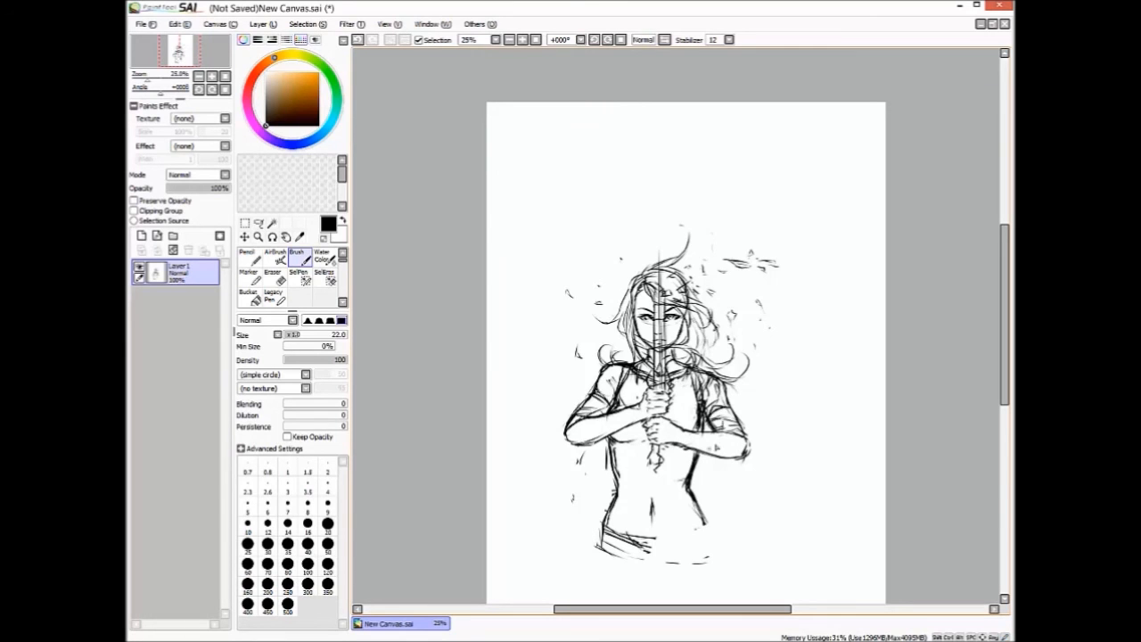
Consult the reference images and sketch the tunic side and a sash wrapped around the waist.
key("alt+Tab")
key("alt+Tab")
key("alt+Tab")
mouse_move(753, 94)
left_mouse_down()
mouse_move(188, 278)
mouse_move(201, 295)
left_mouse_up()
left_click(401, 175)
mouse_move(608, 448)
left_mouse_down()
mouse_move(614, 510)
mouse_move(602, 533)
left_mouse_up()
mouse_move(690, 497)
left_mouse_down()
mouse_move(692, 533)
mouse_move(622, 526)
left_mouse_up()
left_click_drag(610, 469, 692, 491)
Sketch the sash's hanging tails at the front and the tunic's split hem over the hips.
left_click_drag(661, 535, 681, 549)
left_click_drag(655, 485, 635, 526)
mouse_move(665, 483)
left_mouse_down()
mouse_move(654, 530)
mouse_move(615, 546)
left_mouse_up()
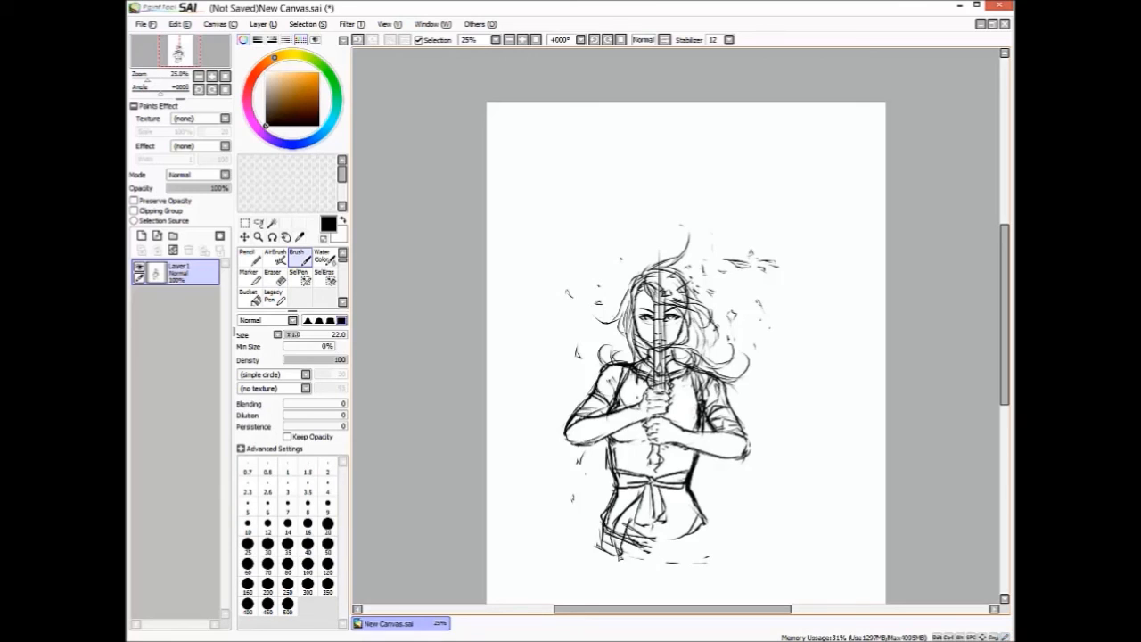
left_click_drag(674, 492, 656, 588)
left_click_drag(713, 519, 687, 549)
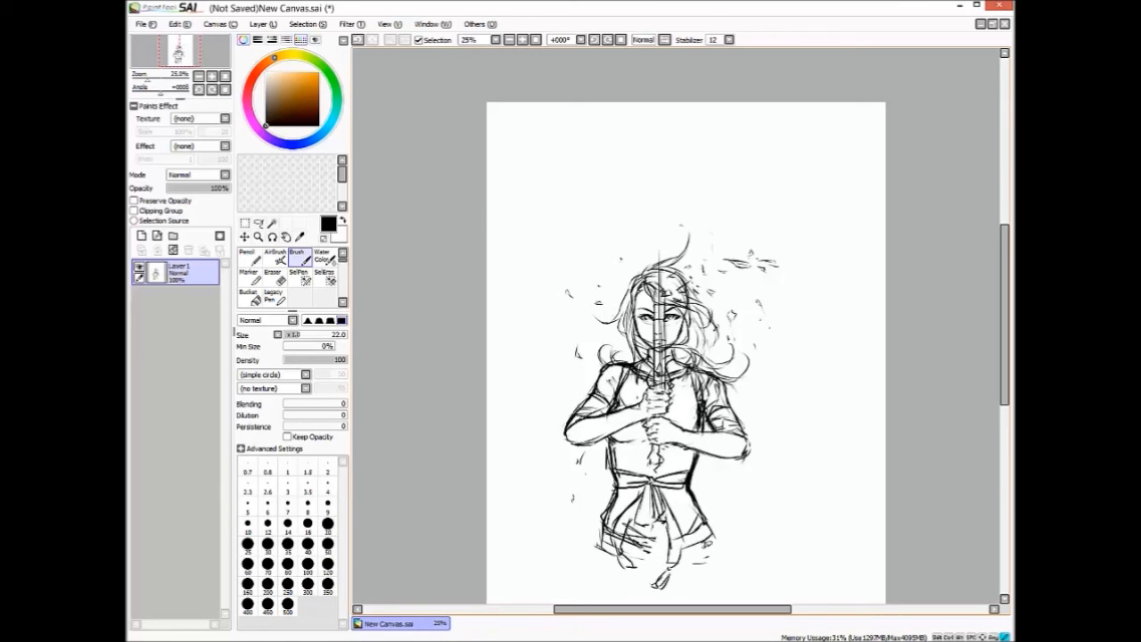
Lasso the torso below the arms in mirrored view, shift it slightly upward, deselect it and restore the normal view.
key("h")
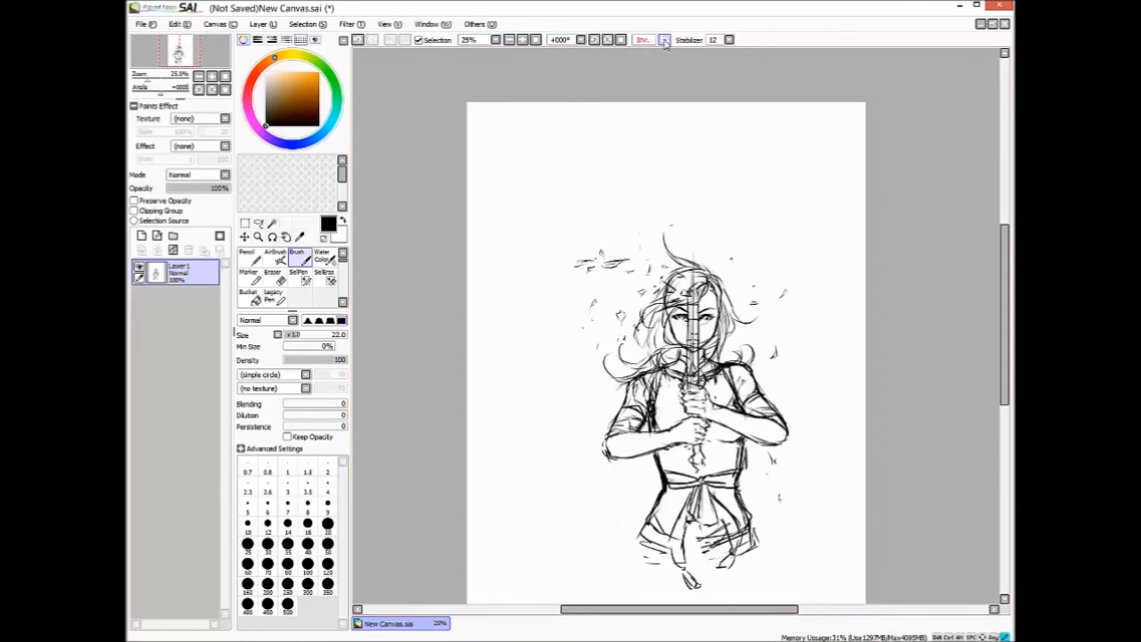
key("a")
left_click_drag(740, 461, 816, 526)
key("ctrl+d")
key("b")
left_click(665, 41)
Sketch a hip belt and flaring cloth strokes below it, and reinforce the elbow line of the arm at left.
left_click_drag(619, 553, 601, 571)
left_click_drag(703, 550, 683, 575)
left_click_drag(718, 531, 711, 553)
mouse_move(601, 532)
left_mouse_down()
mouse_move(592, 570)
mouse_move(714, 528)
left_mouse_up()
mouse_move(565, 439)
left_mouse_down()
mouse_move(607, 450)
mouse_move(621, 430)
left_mouse_up()
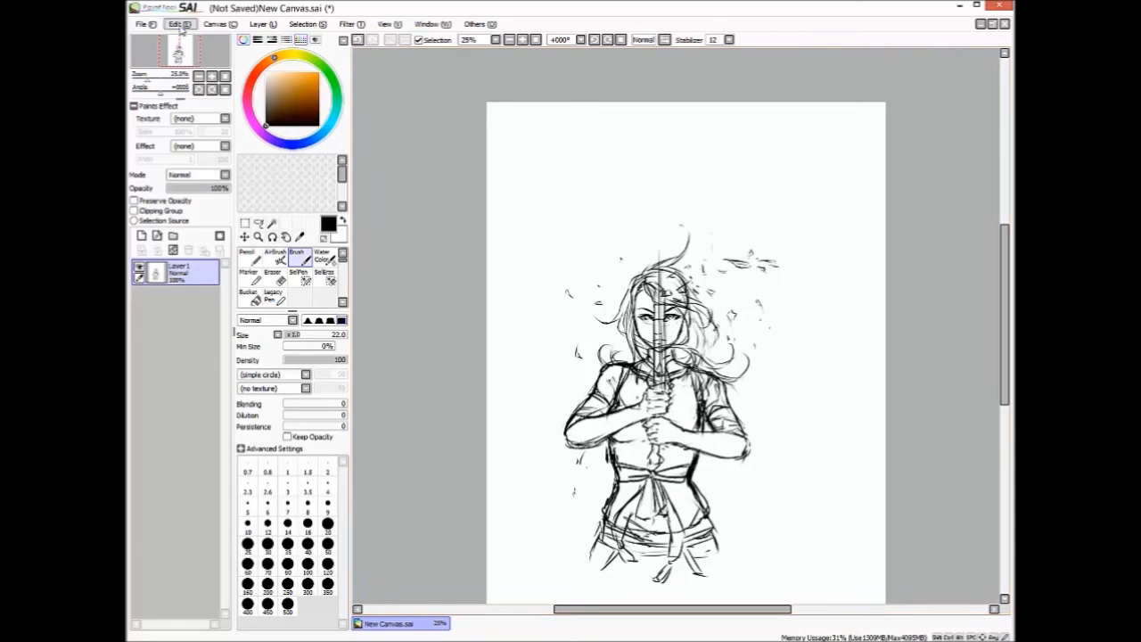
Transform the whole sketch, enlarging and repositioning it so the figure fills the canvas from head to hips.
key("ctrl+t")
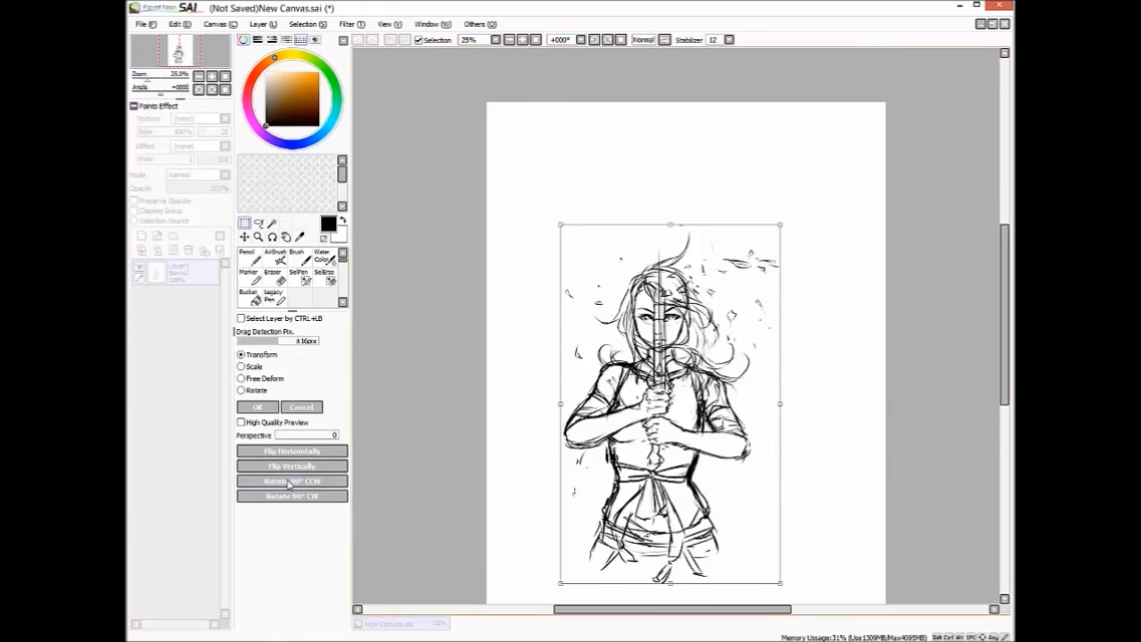
scroll(859, 375, "down", 1)
left_click_drag(811, 275, 873, 201)
left_click_drag(659, 515, 607, 601)
left_click_drag(779, 470, 809, 480)
left_click(259, 408)
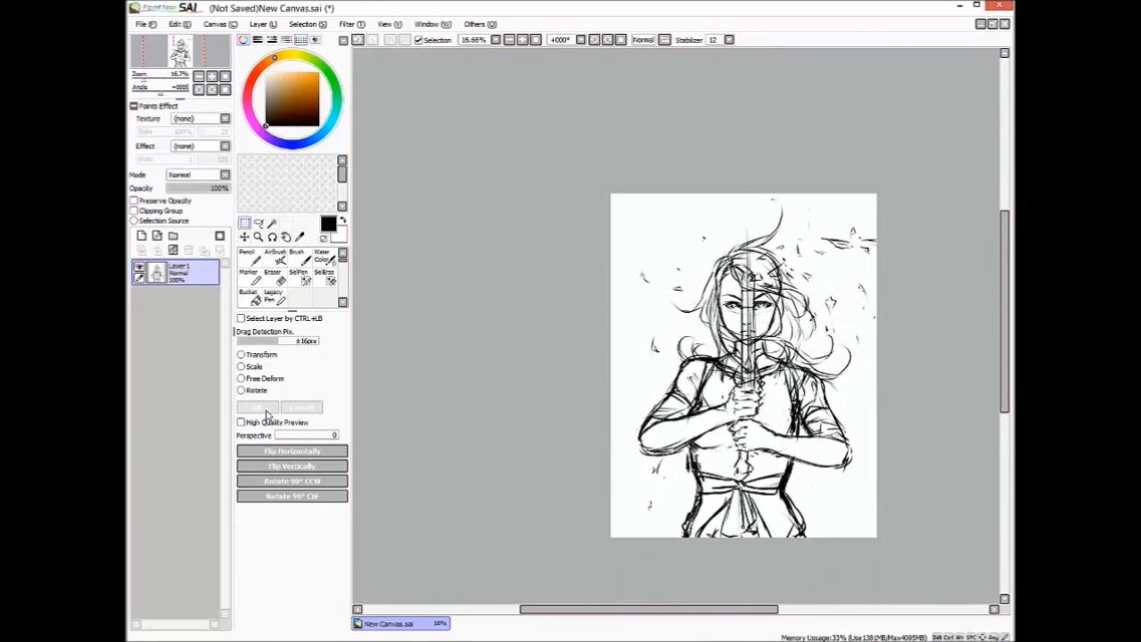
Lower the sketch layer's opacity to about 29% and add a new layer above it for the line art.
scroll(735, 453, "up", 1)
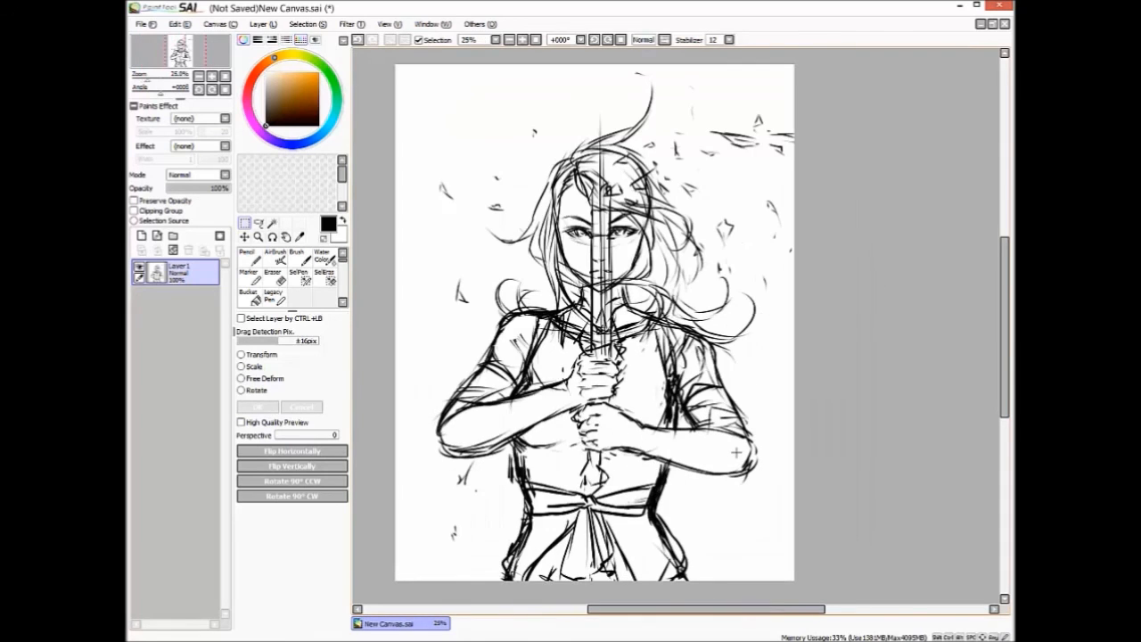
left_click(299, 257)
left_click_drag(217, 189, 185, 190)
left_click(142, 236)
scroll(595, 262, "up", 1)
left_click_drag(1001, 287, 1001, 270)
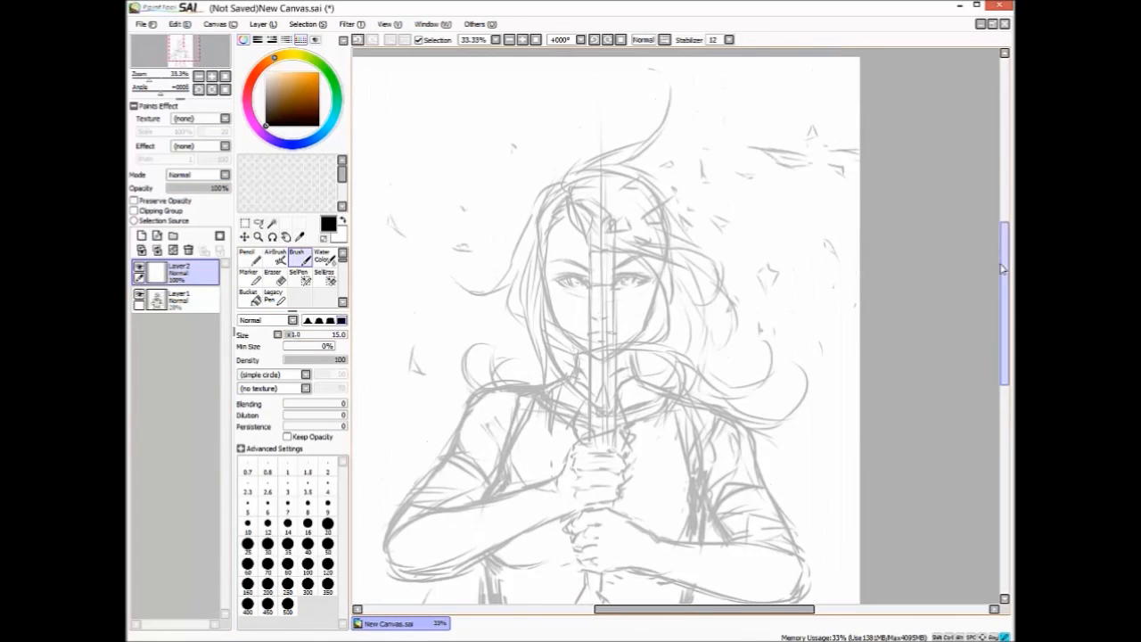
Ink the lids and lashes of the eye to the right of the sword on the new layer.
scroll(678, 339, "up", 2)
left_click(328, 504)
key("bracketright")
mouse_move(684, 411)
left_mouse_down()
mouse_move(731, 389)
mouse_move(773, 396)
left_mouse_up()
mouse_move(692, 390)
left_mouse_down()
mouse_move(776, 387)
mouse_move(705, 446)
mouse_move(796, 428)
mouse_move(790, 401)
mouse_move(594, 399)
left_mouse_up()
Lasso and copy the inked eye, paste it flipped horizontally over the opposite eye, and merge it into the line-art layer.
left_click(258, 222)
left_click(180, 25)
left_click(191, 81)
key("ctrl+v")
key("ctrl+t")
left_click(293, 450)
key("Return")
key("Return")
key("ctrl+e")
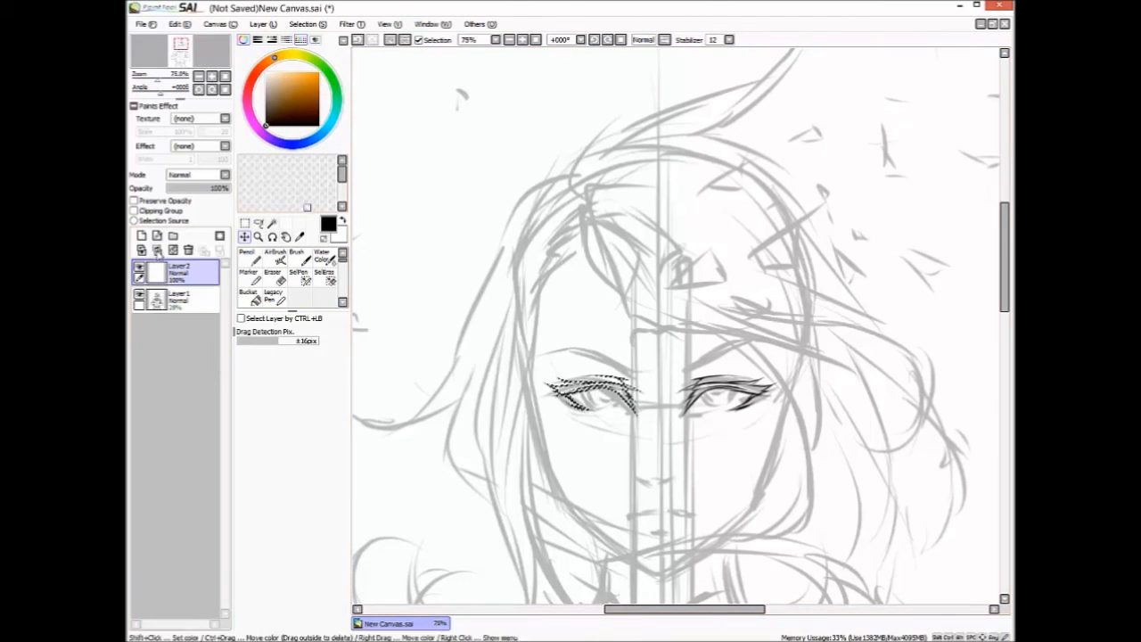
Ink the irises and pupils of both eyes with the 15 px brush.
left_click(300, 256)
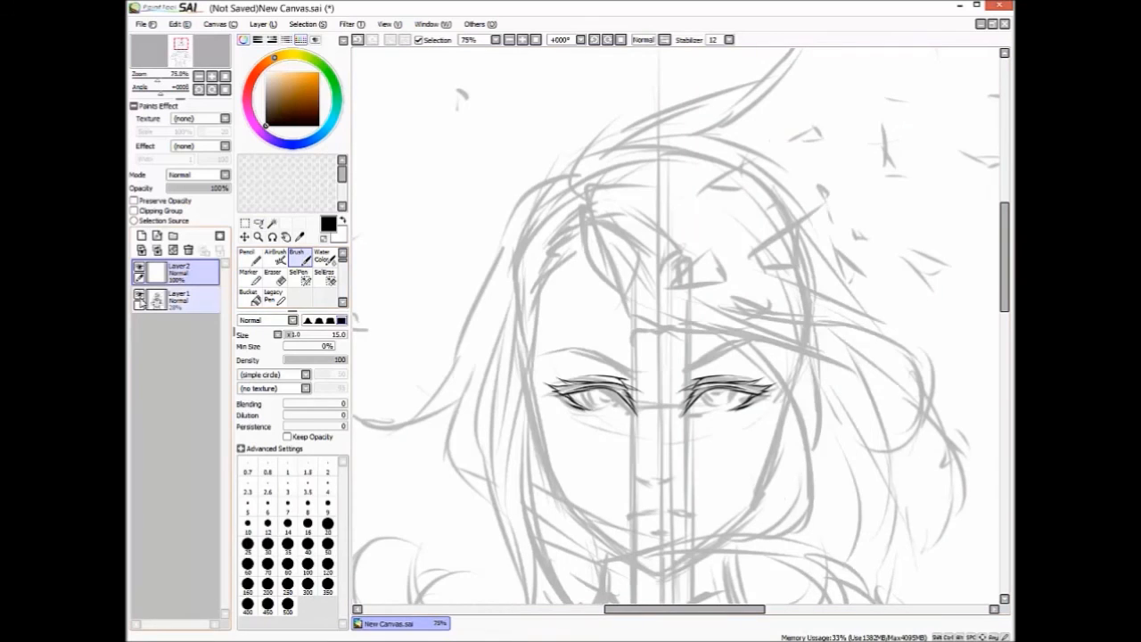
left_click_drag(588, 396, 619, 400)
mouse_move(729, 399)
left_mouse_down()
mouse_move(708, 403)
mouse_move(719, 407)
left_mouse_up()
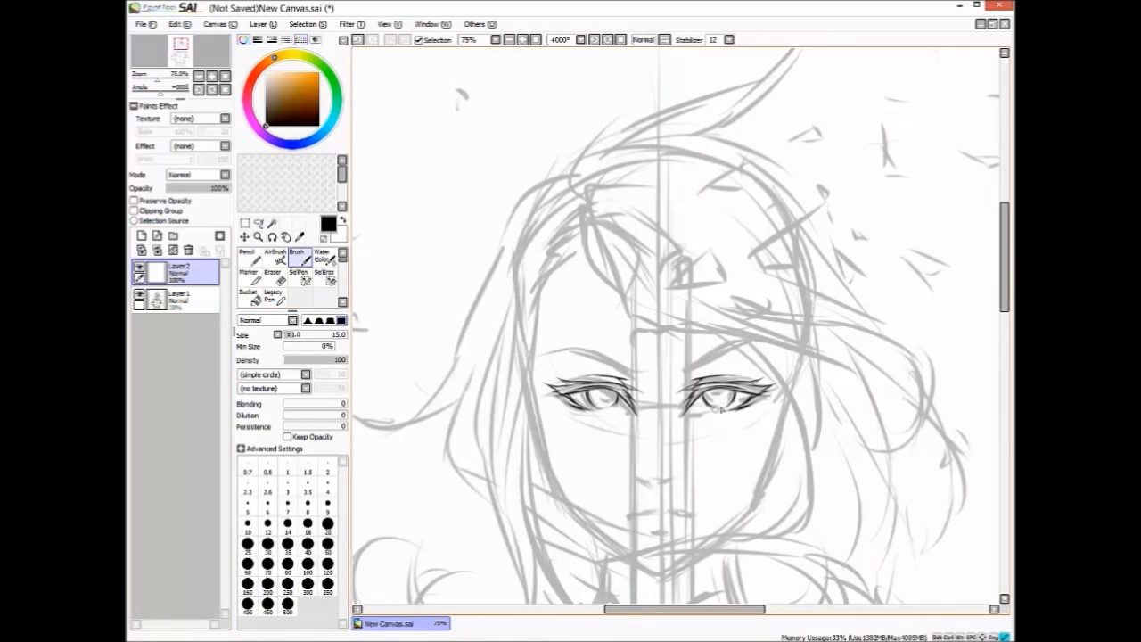
left_click_drag(595, 394, 606, 406)
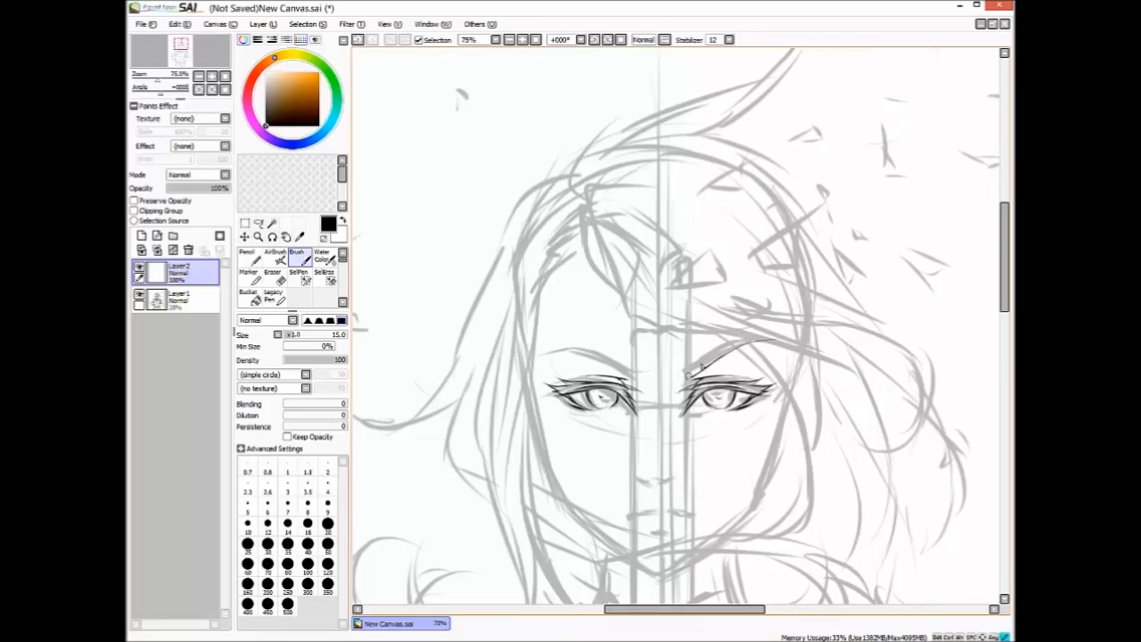